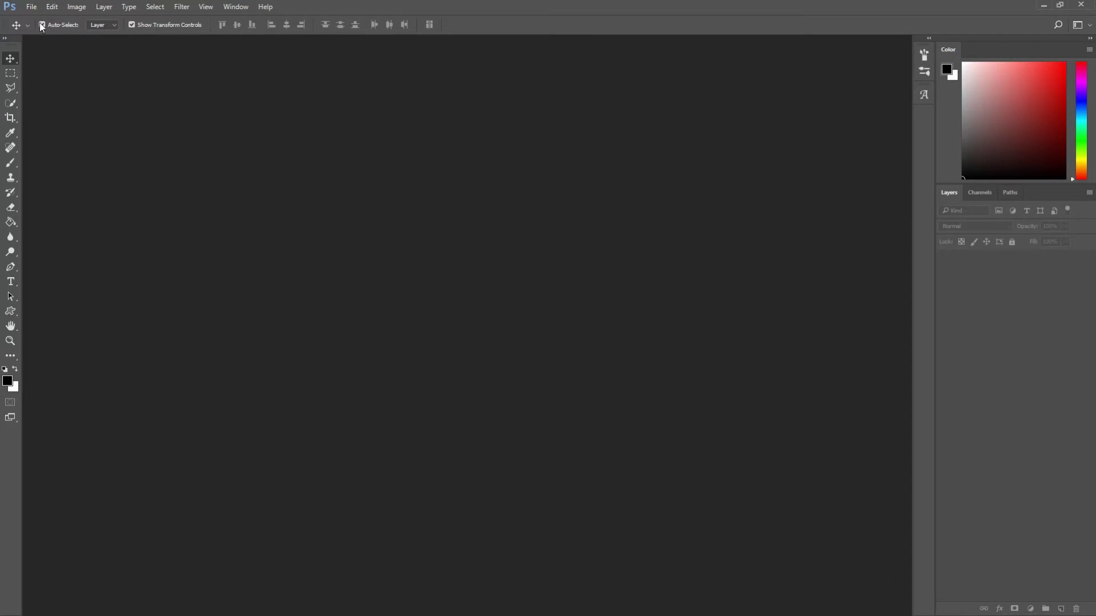
# Create a new blank white document 1920 pixels wide by 1080 pixels high
pyautogui.click(32, 7)
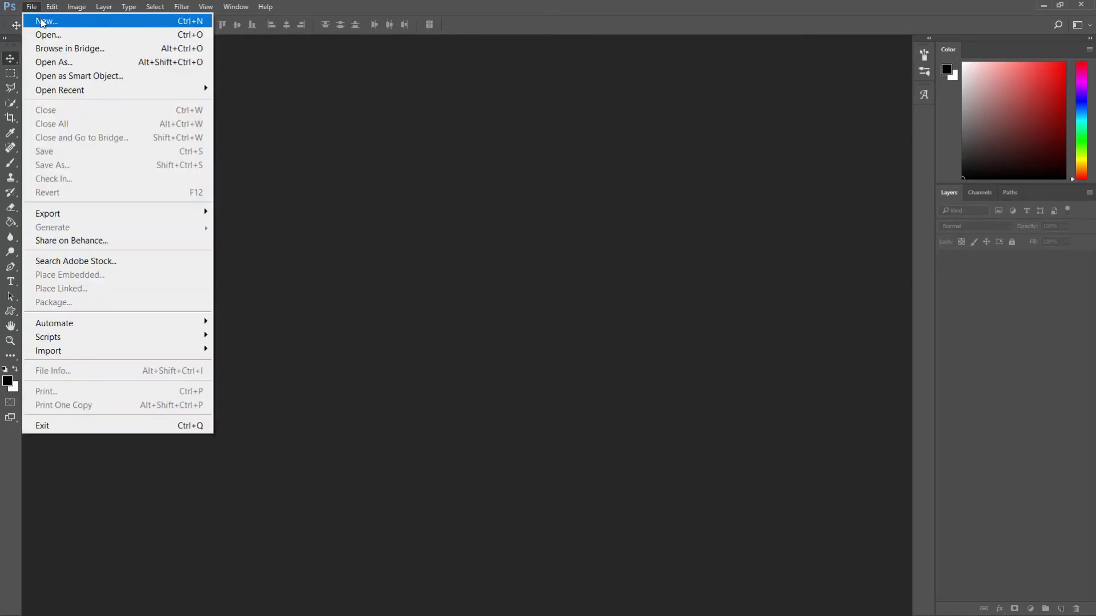
pyautogui.click(41, 22)
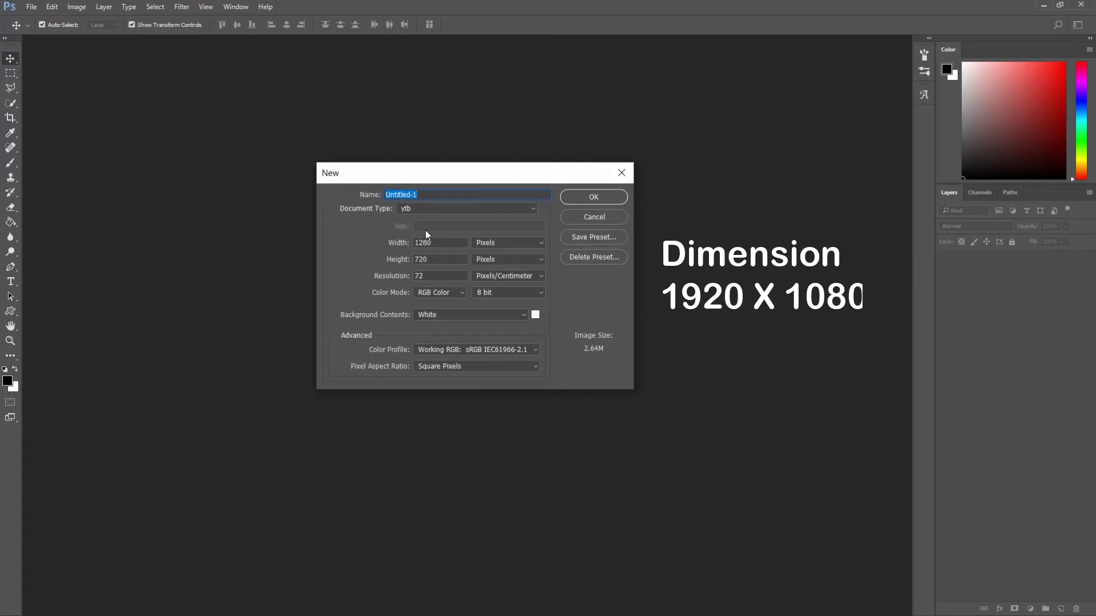
pyautogui.doubleClick(436, 244)
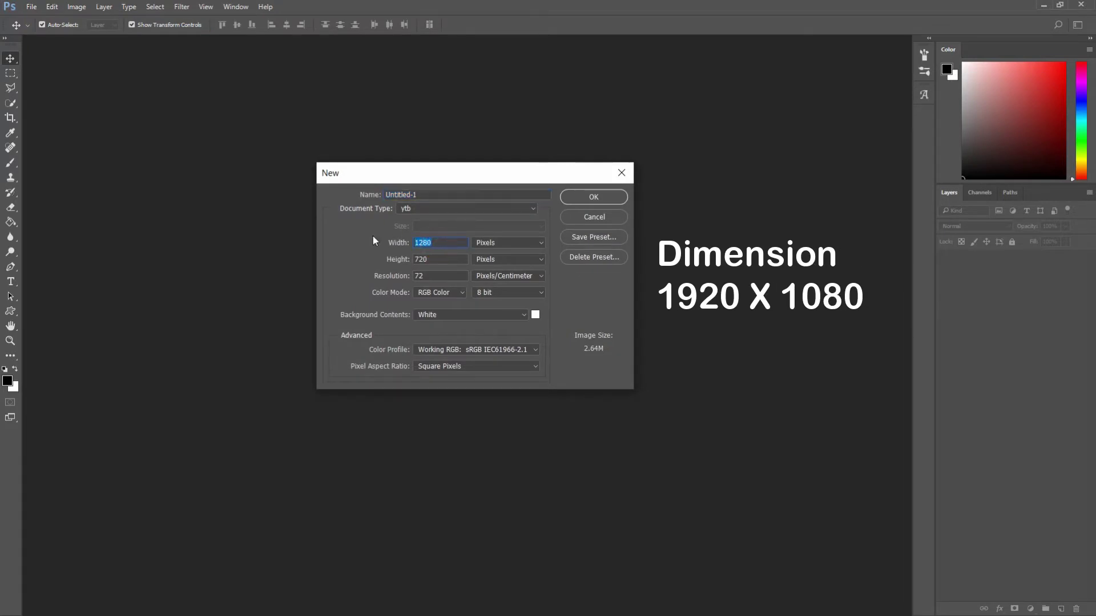
pyautogui.write('192')
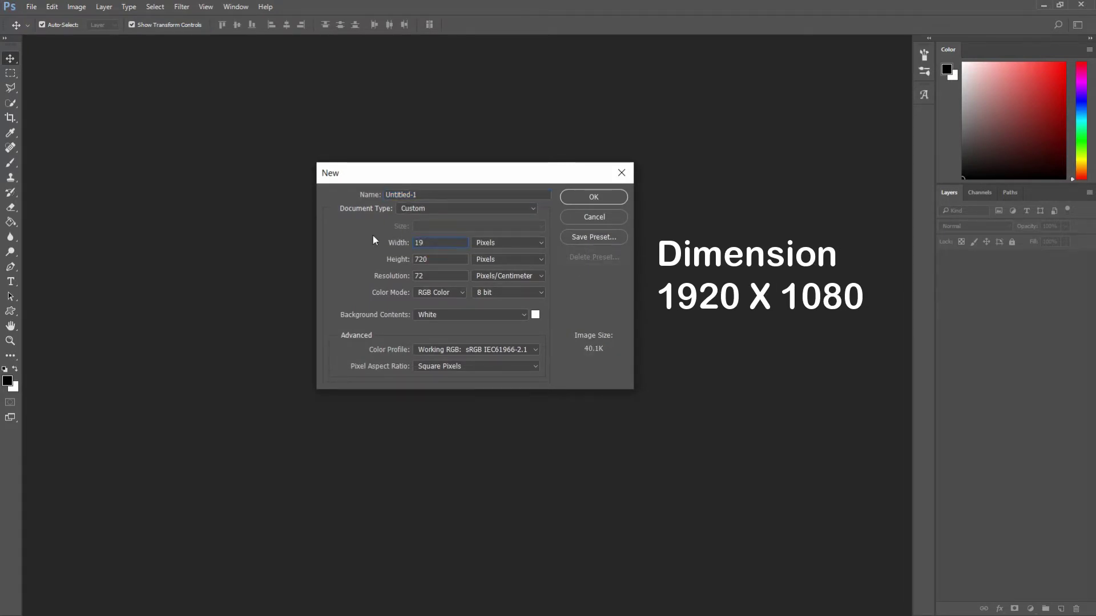
pyautogui.write('0')
pyautogui.doubleClick(430, 258)
pyautogui.write('80')
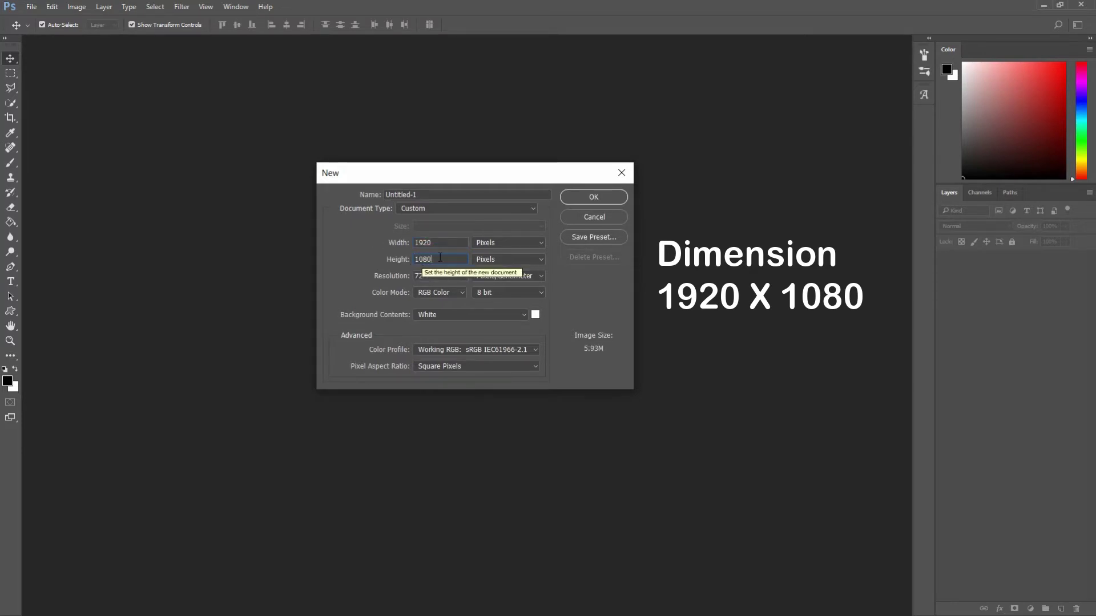
pyautogui.click(571, 197)
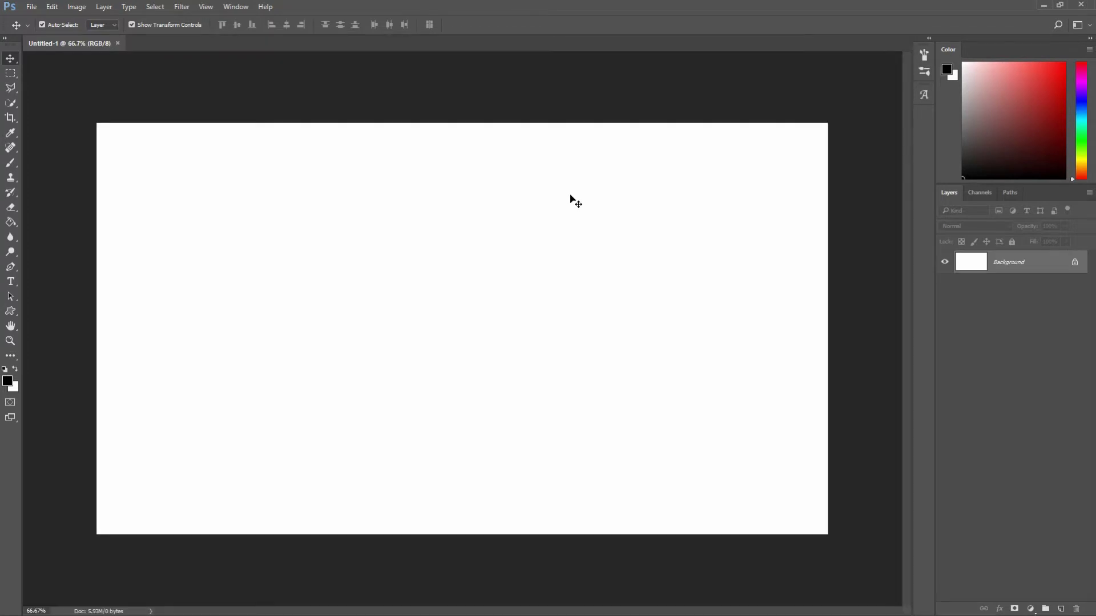
# Place the street-381227_1920 road photo into the document as an embedded layer
pyautogui.click(436, 293)
pyautogui.scroll(-1, 438, 292)
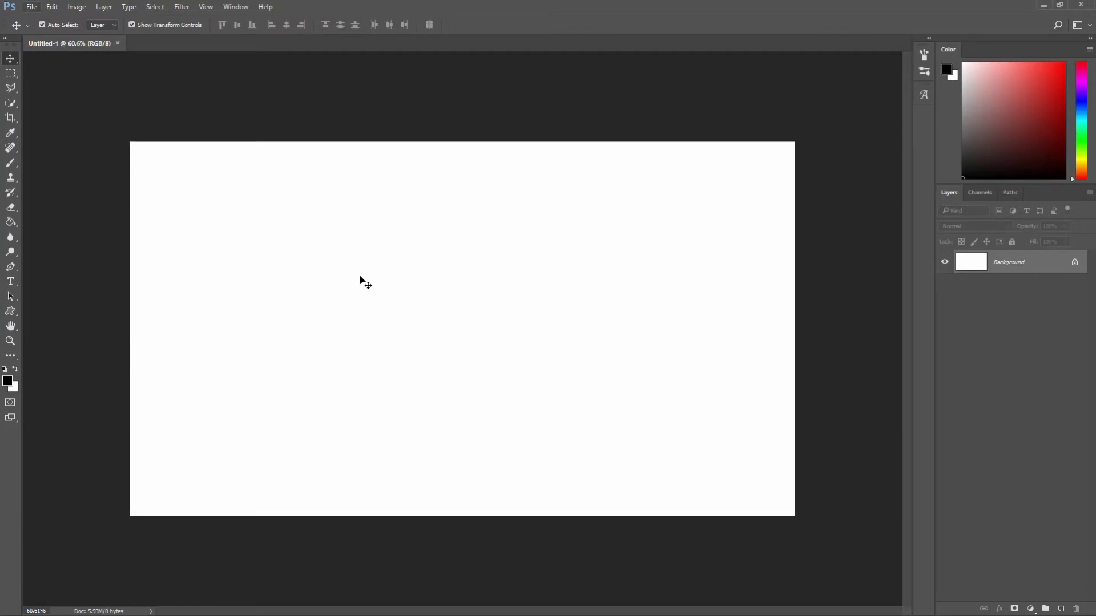
pyautogui.click(32, 6)
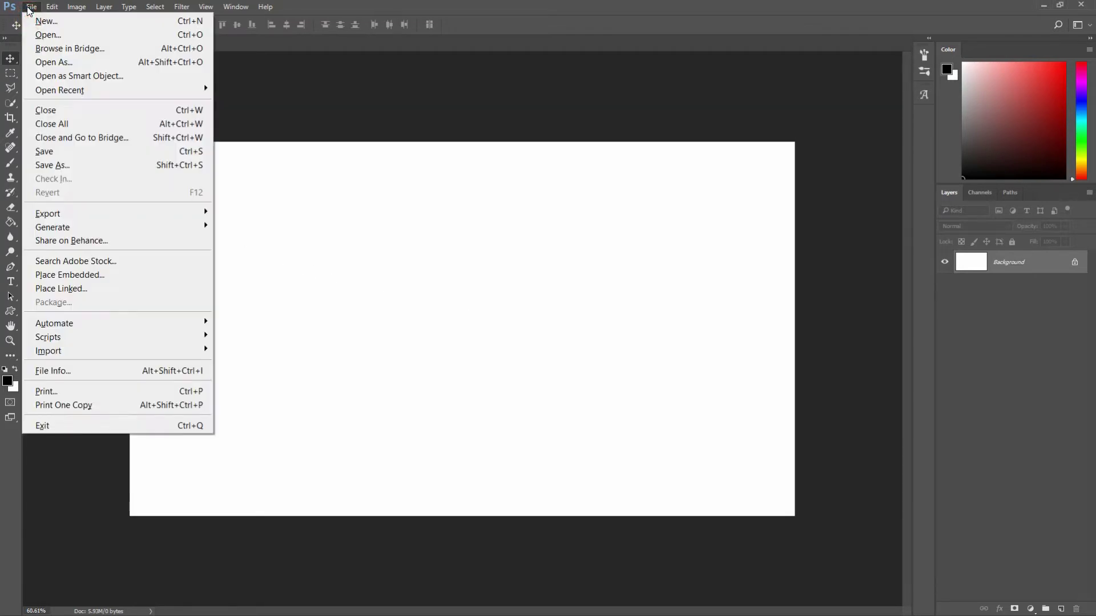
pyautogui.click(79, 275)
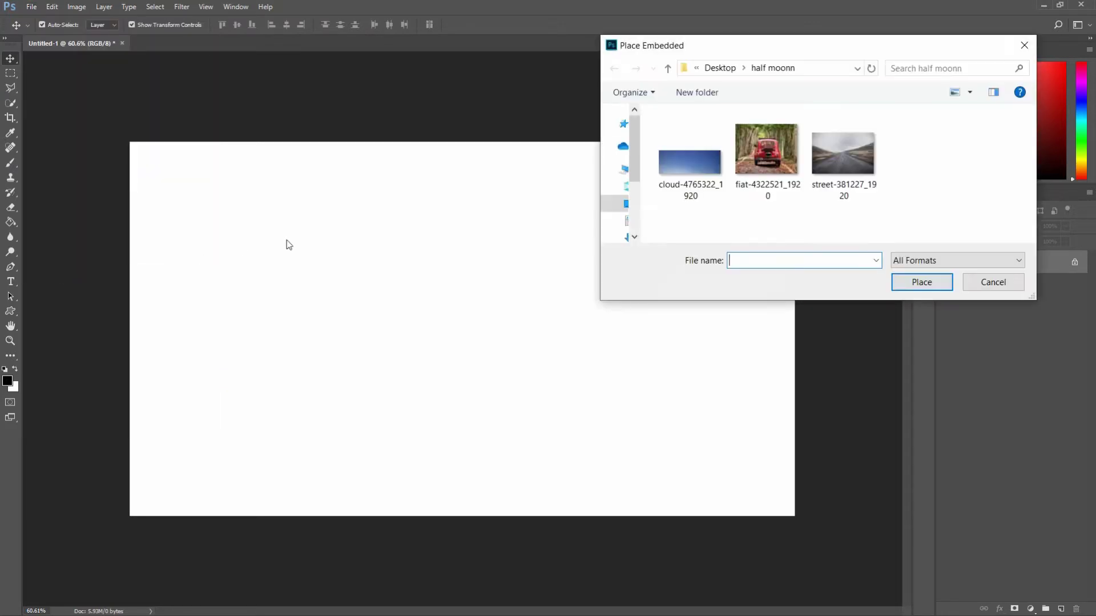
pyautogui.click(823, 155)
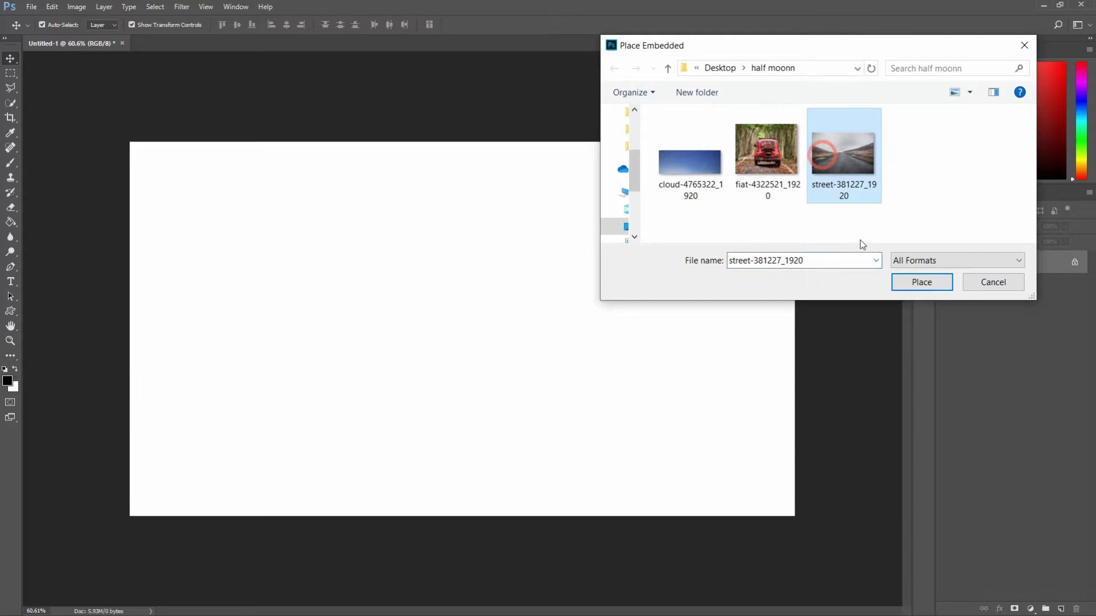
pyautogui.click(907, 283)
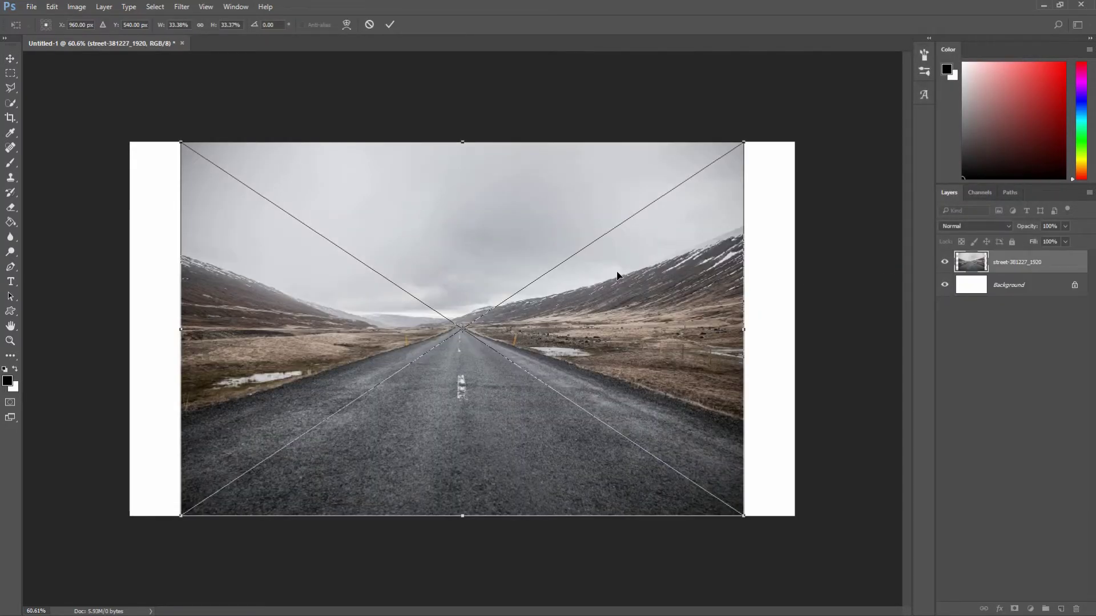
# Enlarge the street photo to cover the canvas and commit the transform
pyautogui.moveTo(743, 142); pyautogui.dragTo(793, 101)
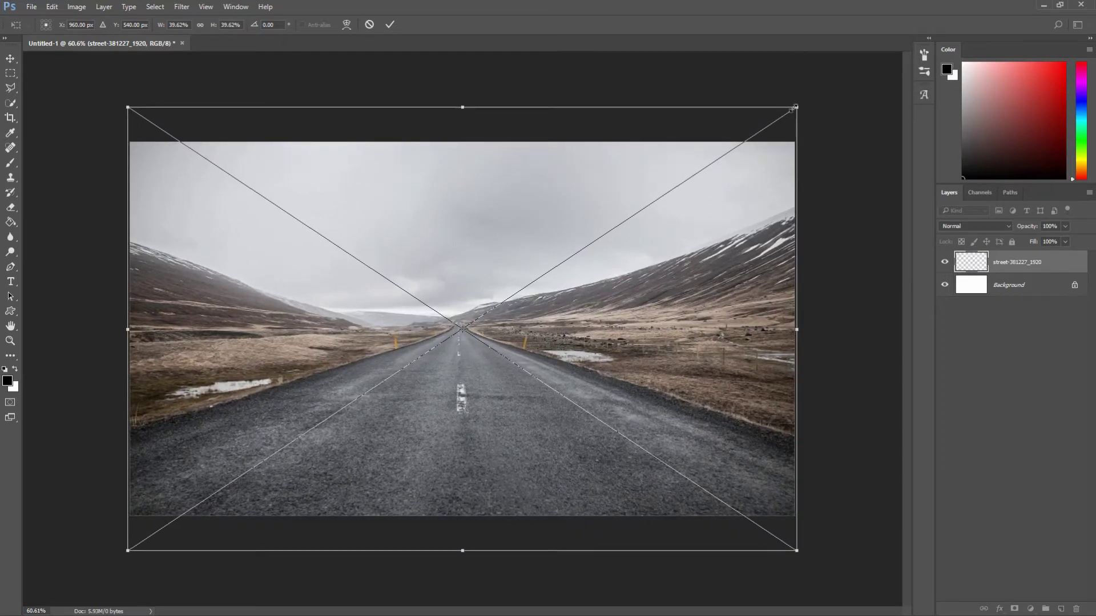
pyautogui.click(649, 361)
pyautogui.click(392, 27)
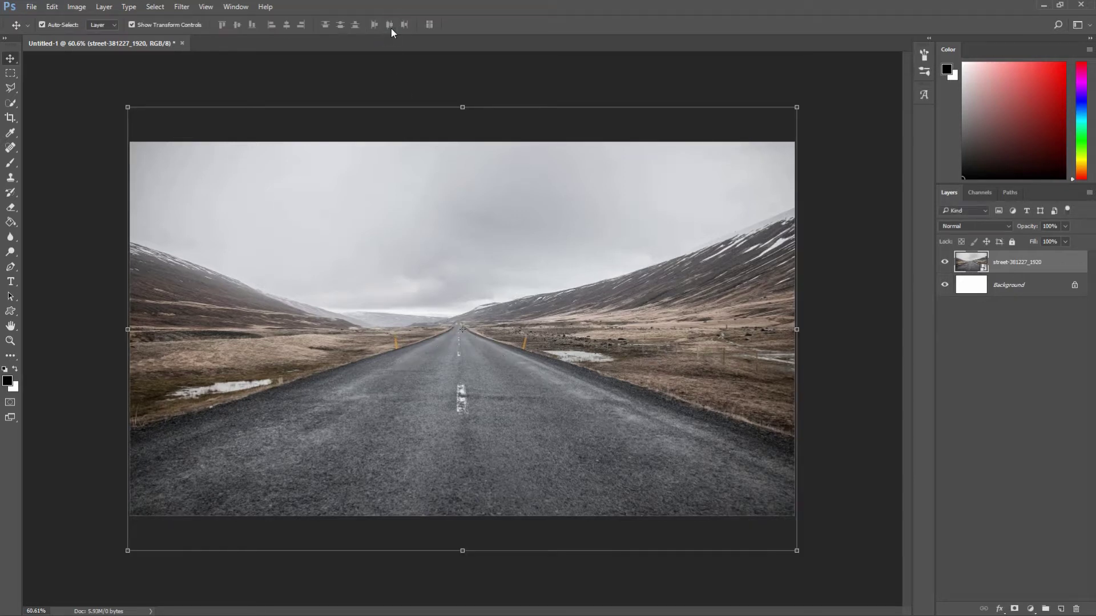
pyautogui.click(415, 254)
# Select the mountains and road below the sky with the Quick Selection tool
pyautogui.click(11, 103)
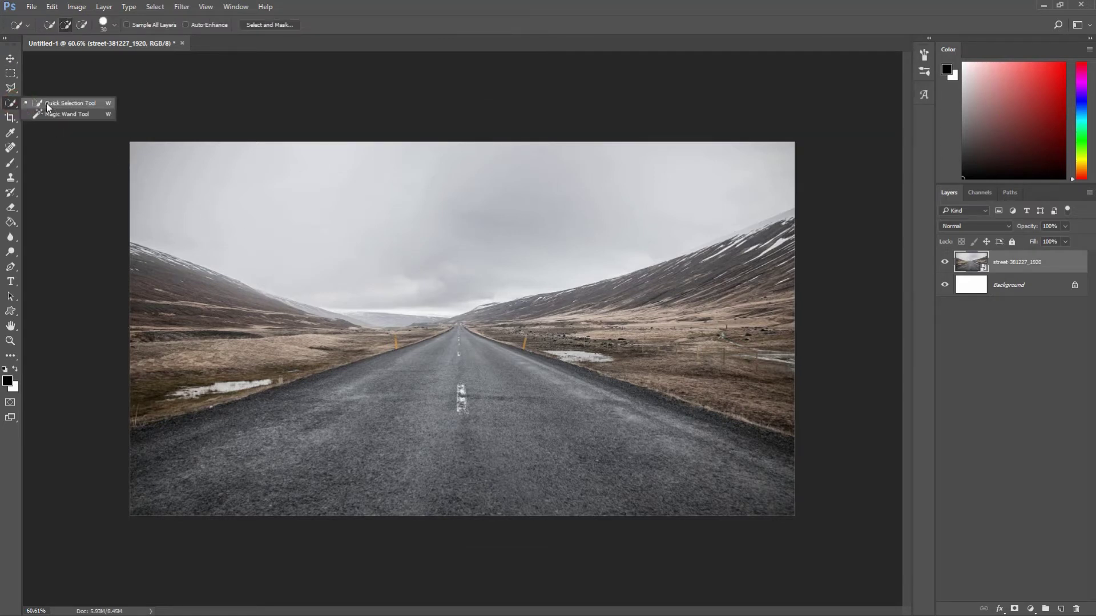
pyautogui.click(48, 104)
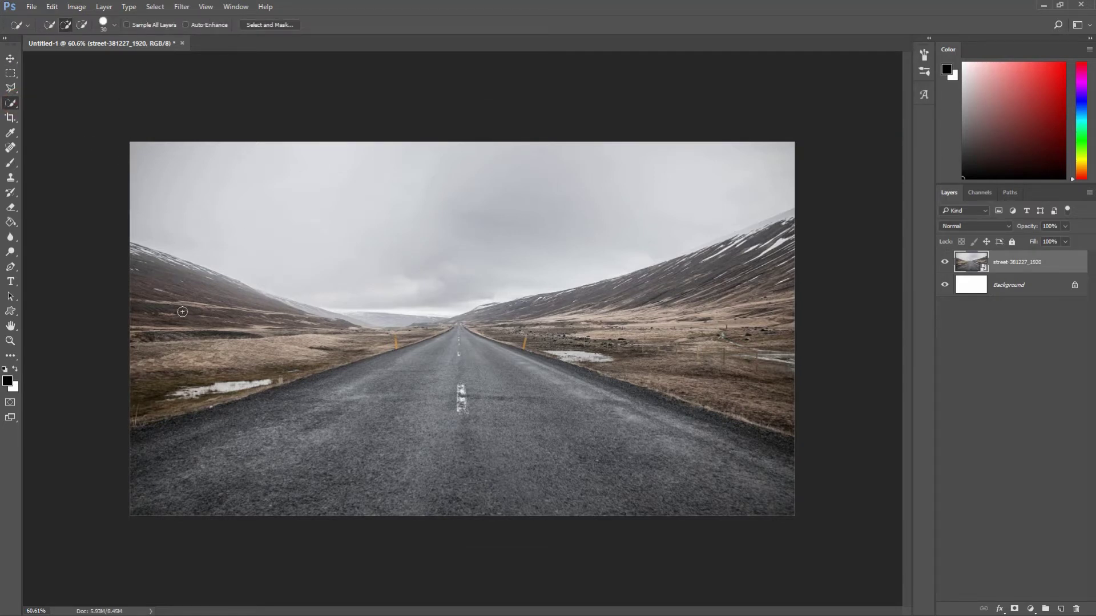
pyautogui.moveTo(90, 245)
pyautogui.mouseDown()
pyautogui.moveTo(121, 319)
pyautogui.moveTo(803, 250)
pyautogui.moveTo(439, 335)
pyautogui.moveTo(118, 251)
pyautogui.mouseUp()
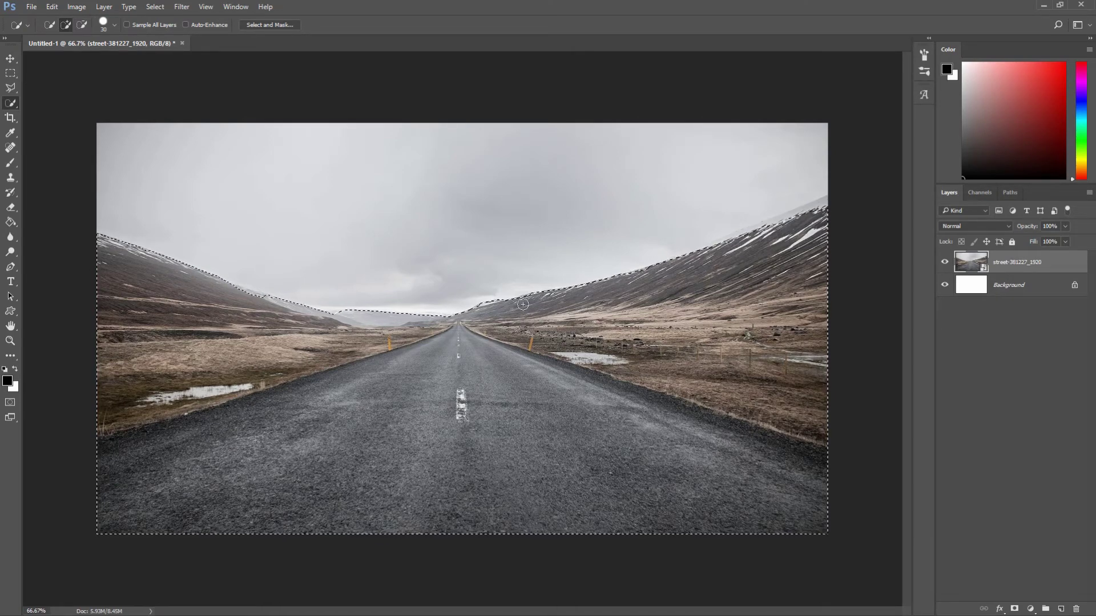
pyautogui.scroll(2, 331, 308)
pyautogui.hscroll(5, 696, 325)
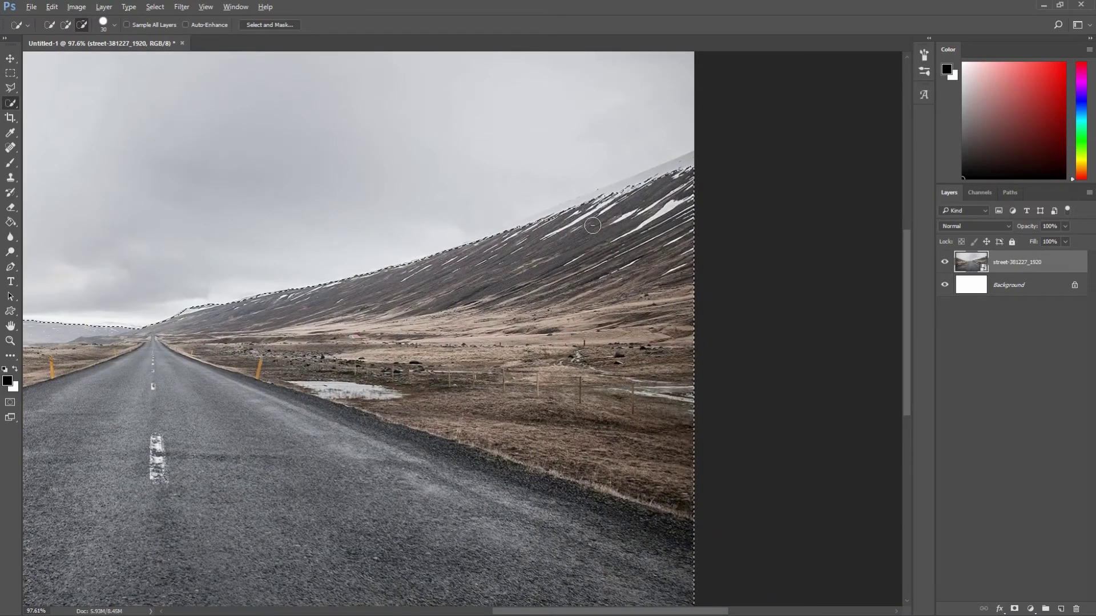
pyautogui.scroll(-3, 579, 231)
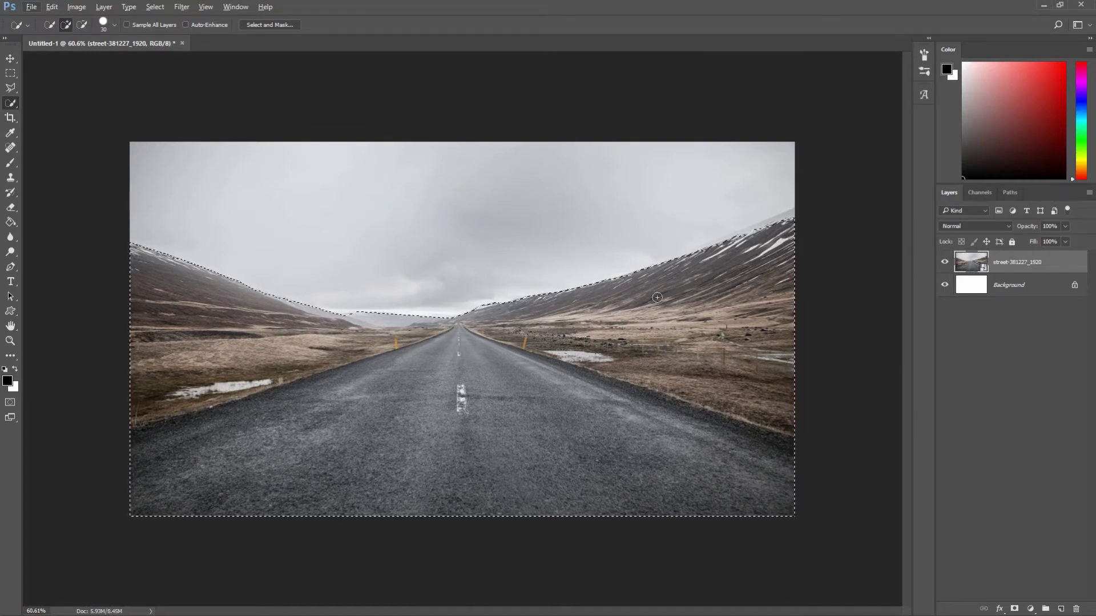
# Add a layer mask to the street layer so its grey sky is hidden
pyautogui.click(10, 58)
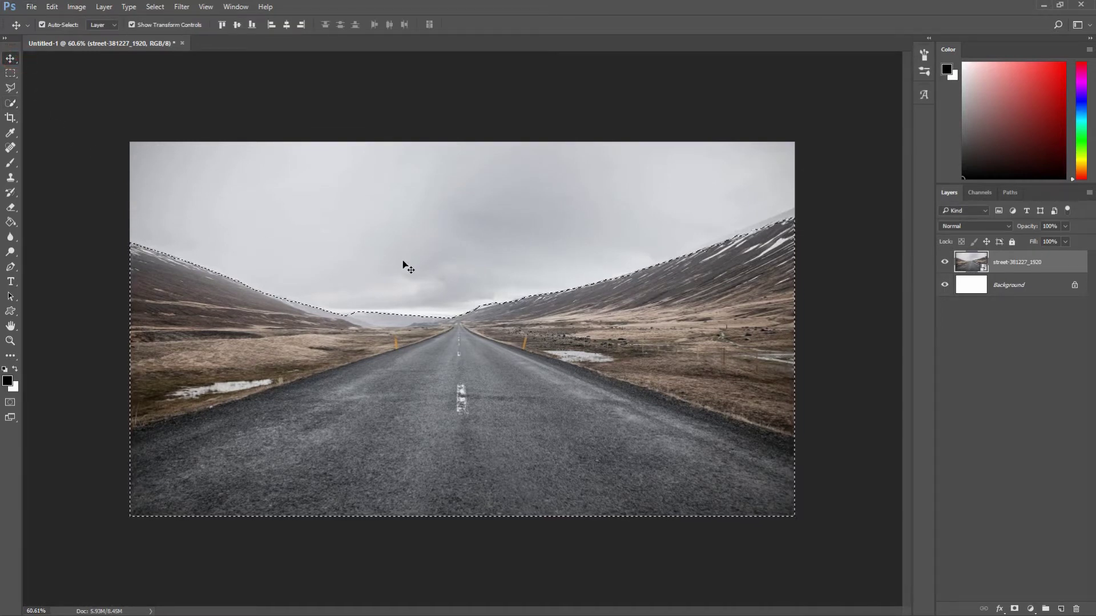
pyautogui.click(1014, 610)
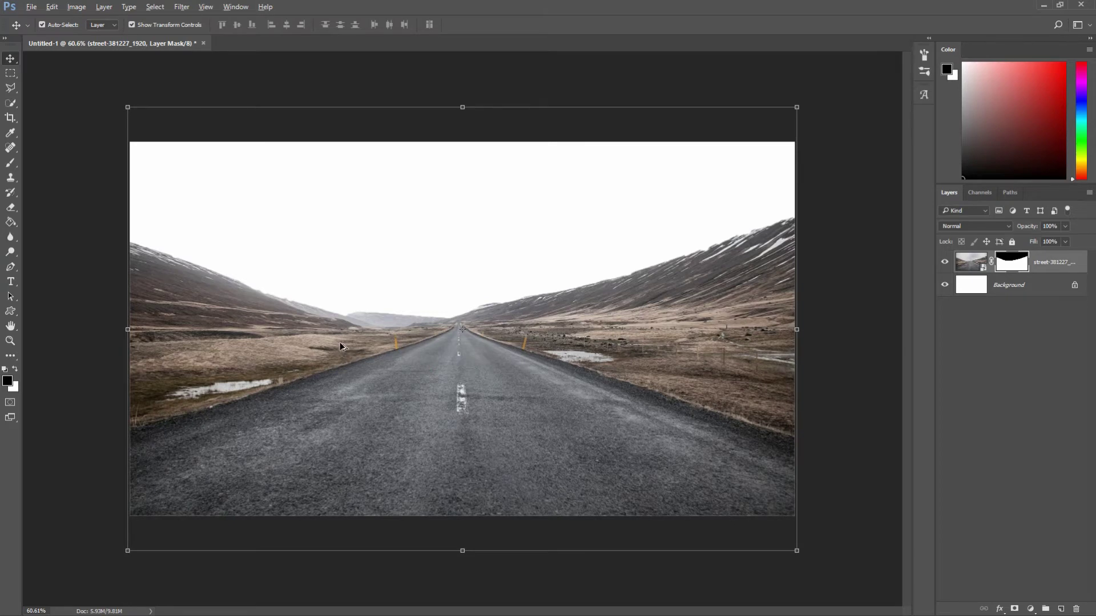
pyautogui.hotkey('ctrl', '+')
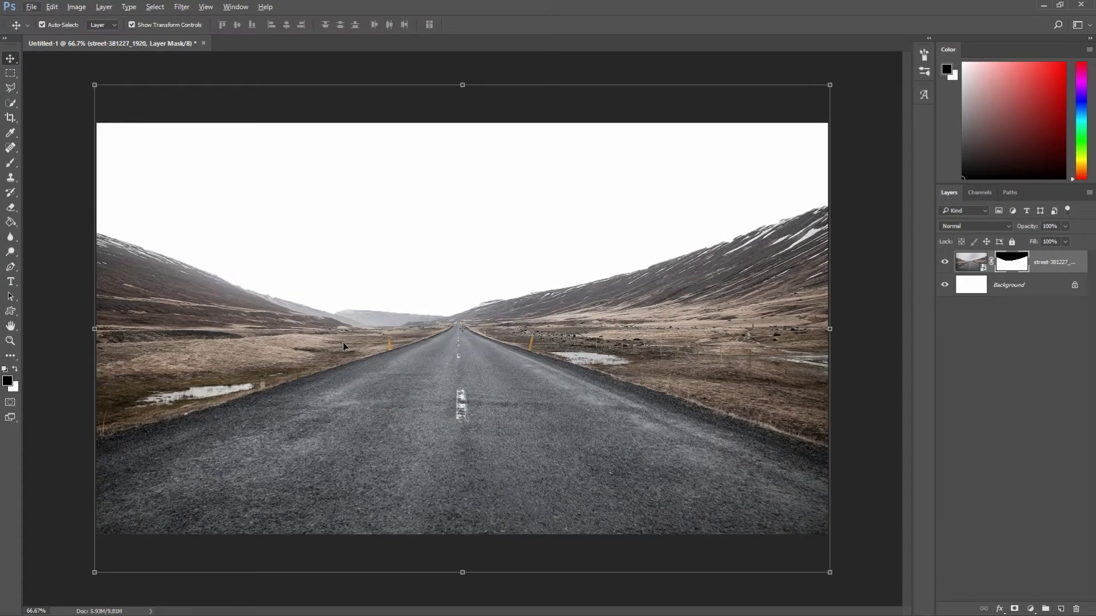
# Place the cloud-4765322_1920 sky image above Background and move it up to fill the sky
pyautogui.click(1030, 287)
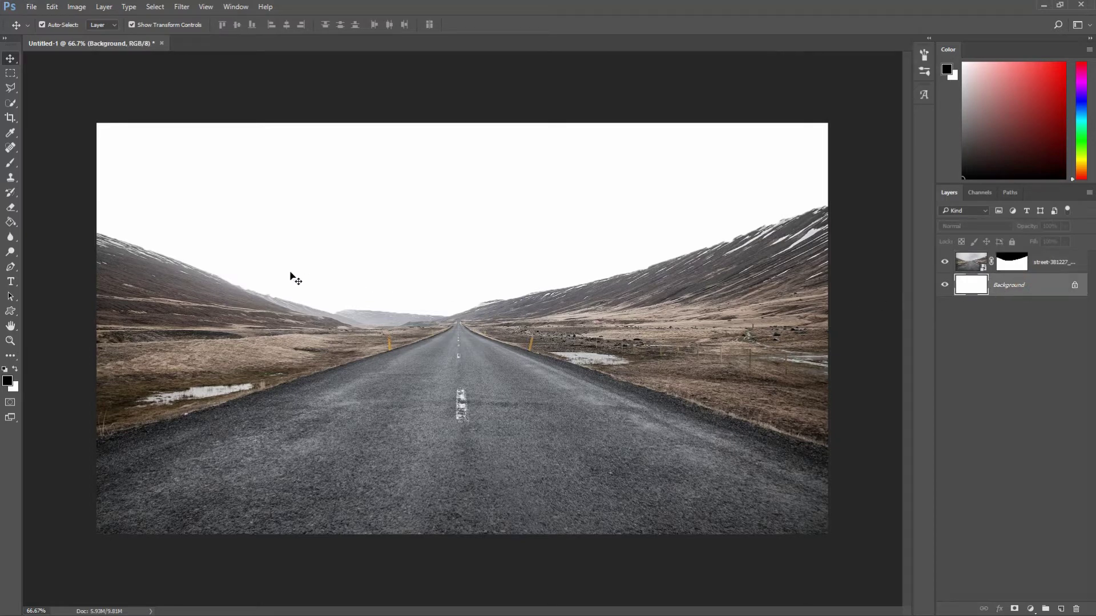
pyautogui.click(30, 6)
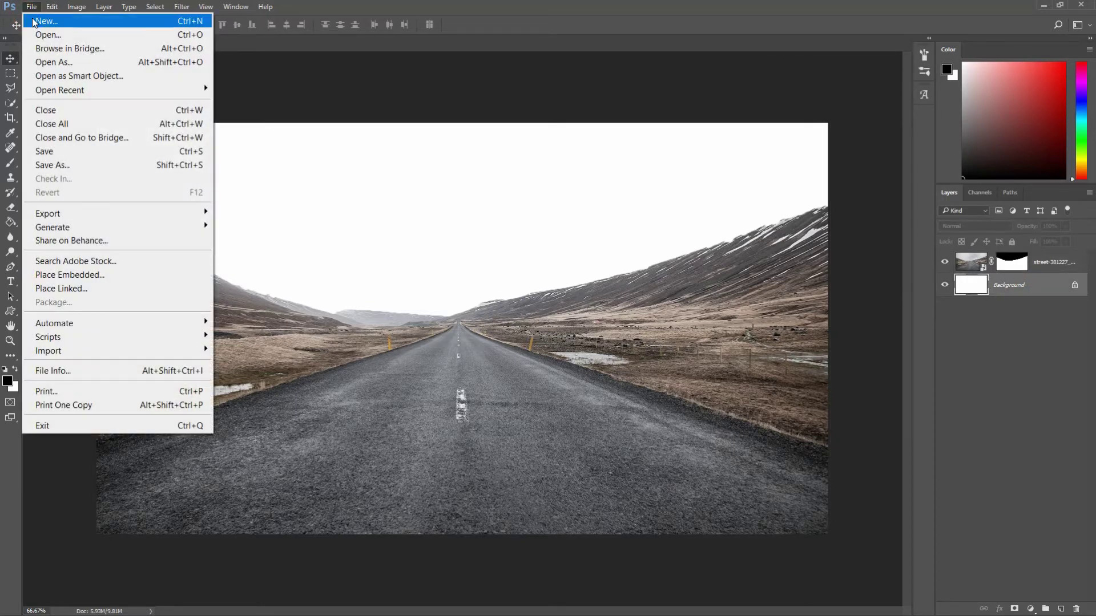
pyautogui.click(95, 274)
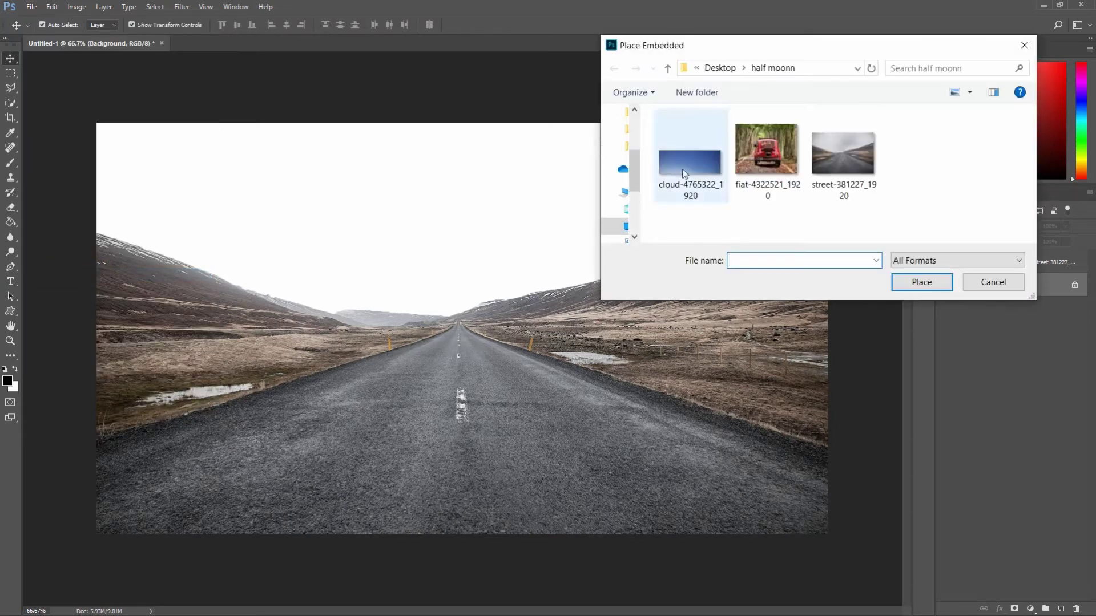
pyautogui.click(685, 167)
pyautogui.click(902, 282)
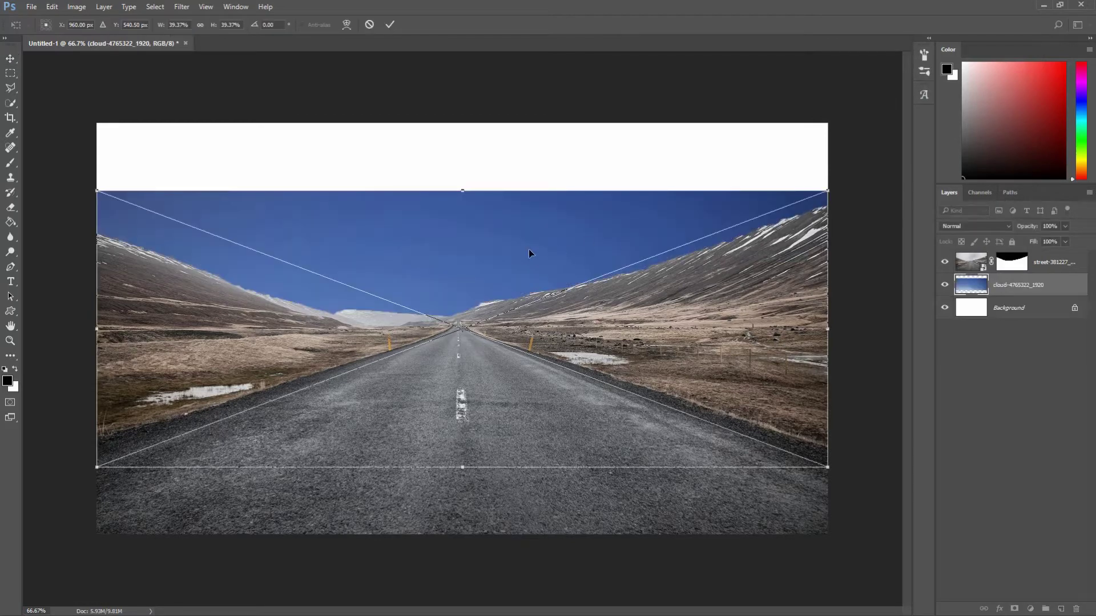
pyautogui.moveTo(527, 253); pyautogui.dragTo(526, 167)
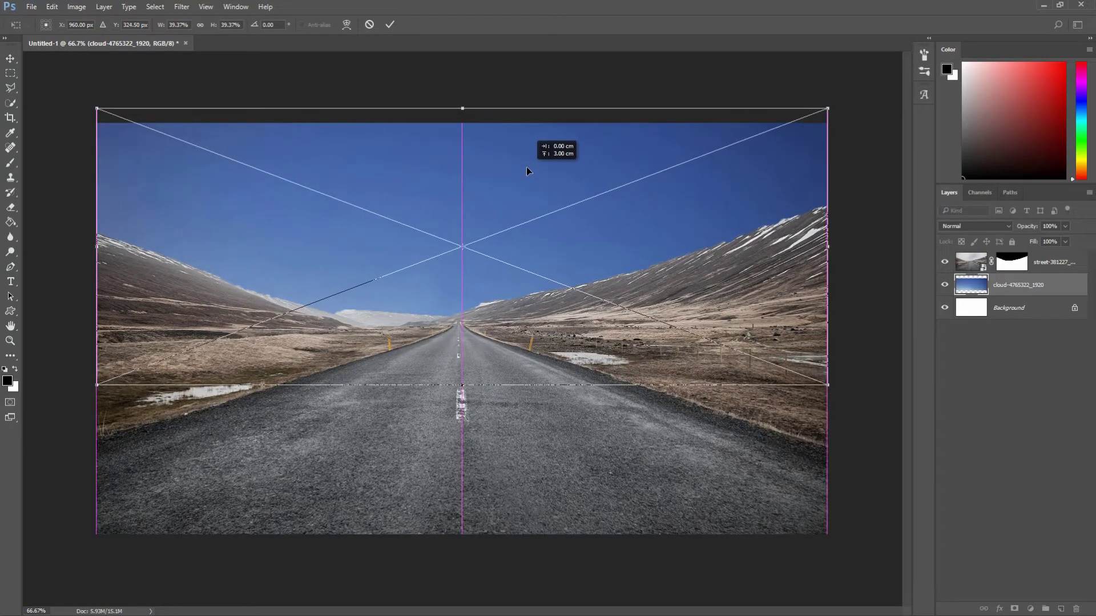
pyautogui.click(391, 24)
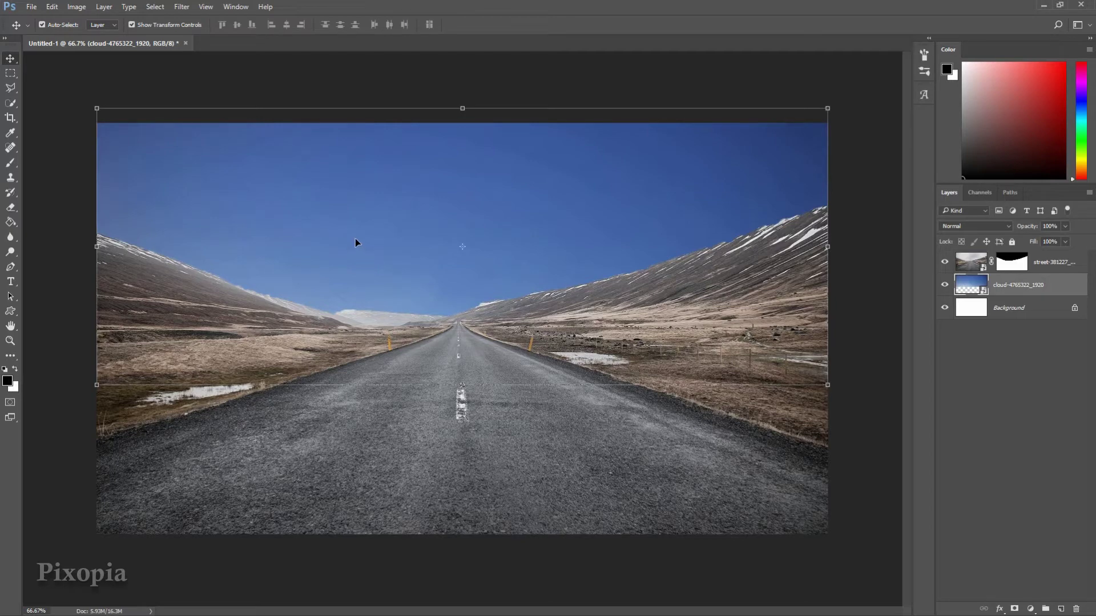
# Blur the cloud layer with a 4.0-pixel Gaussian Blur, then target the street layer
pyautogui.click(181, 7)
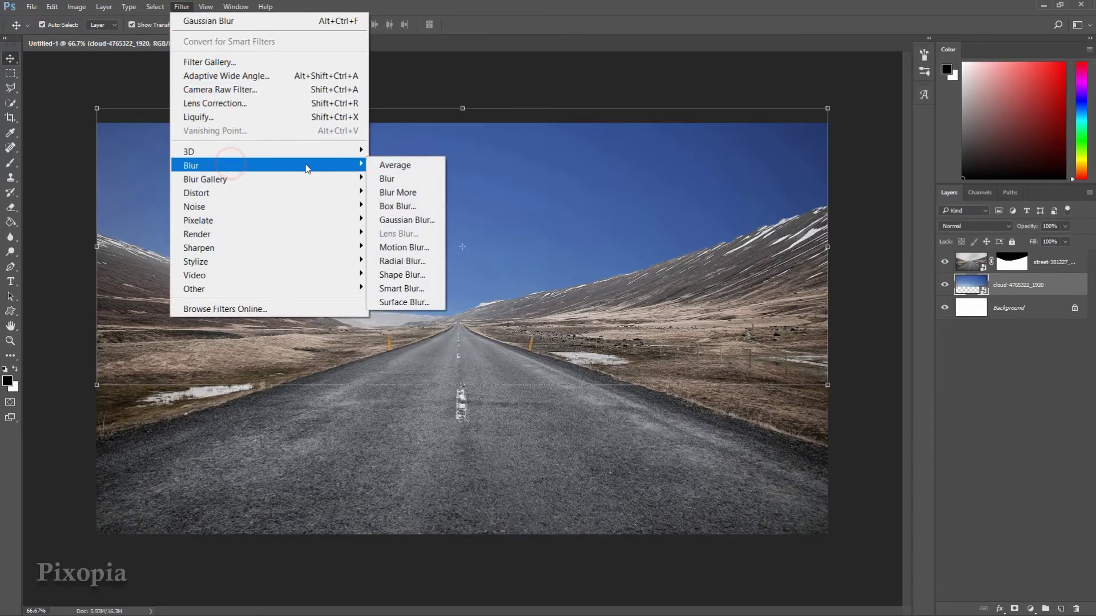
pyautogui.moveTo(190, 166)
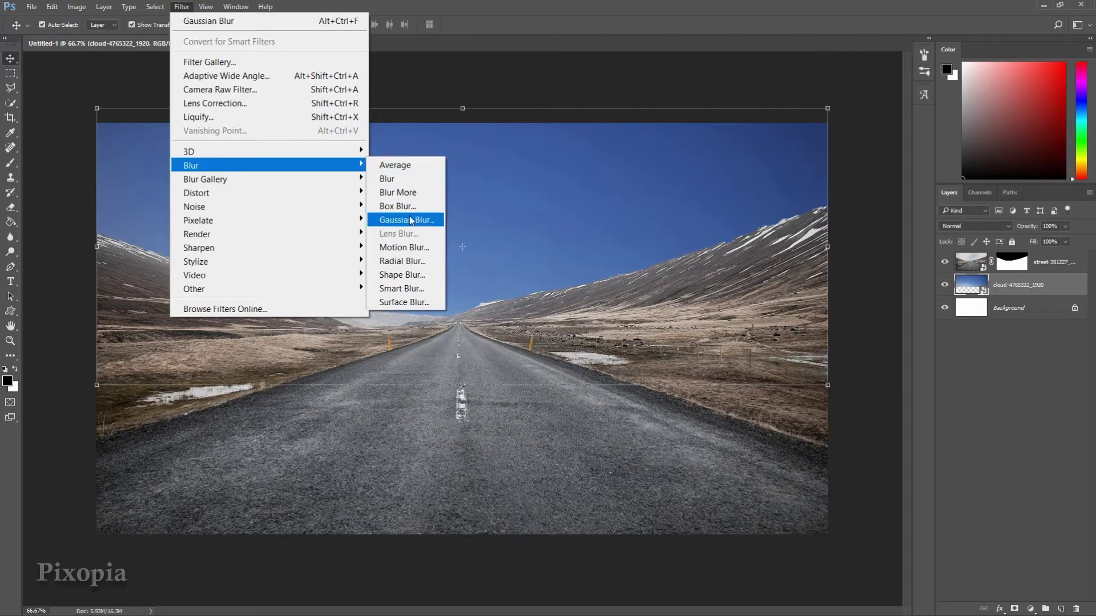
pyautogui.click(410, 221)
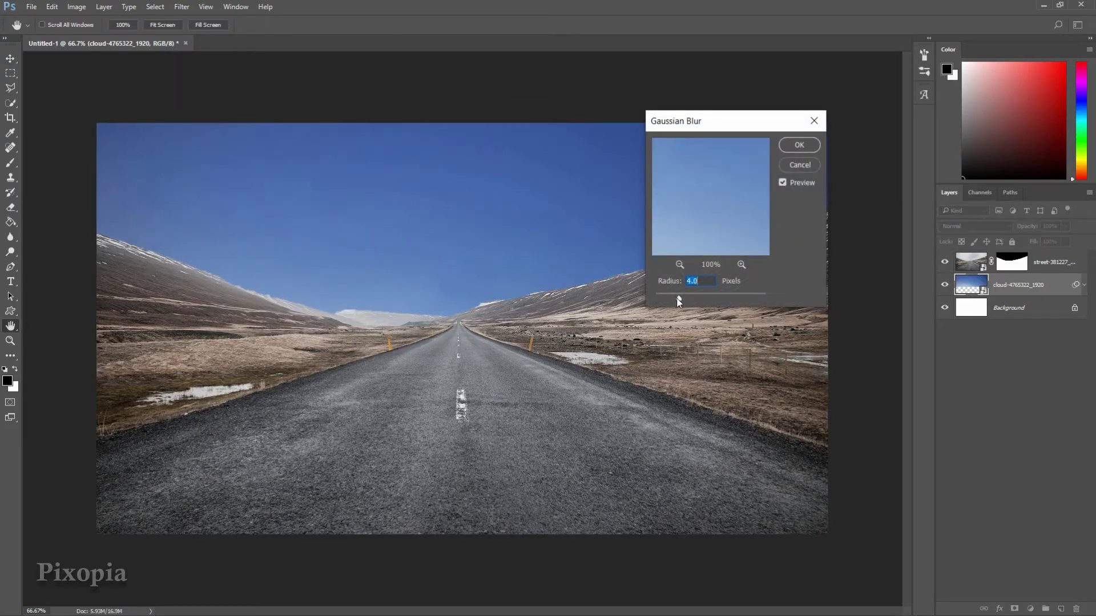
pyautogui.click(702, 281)
pyautogui.click(795, 147)
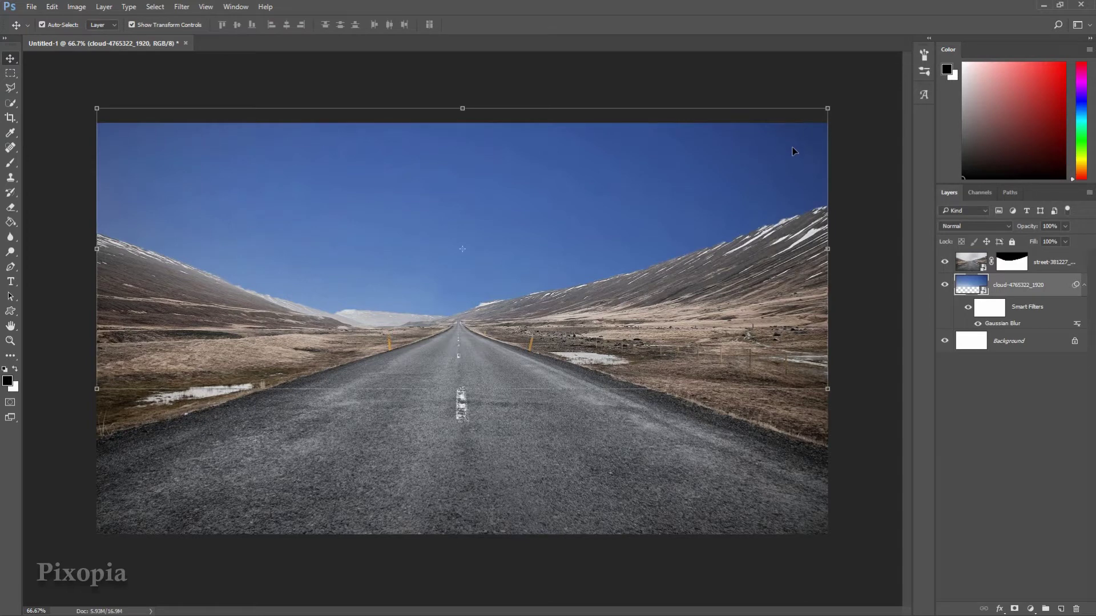
pyautogui.click(1045, 260)
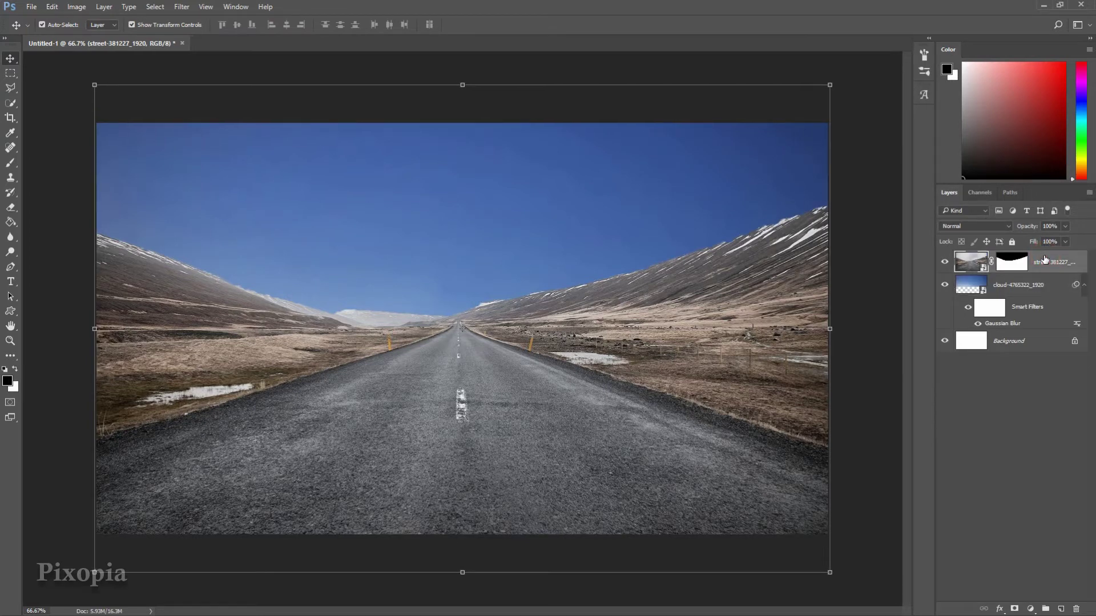
# Quick-select the left hillside, then add the right hillside, excluding the road
pyautogui.click(11, 103)
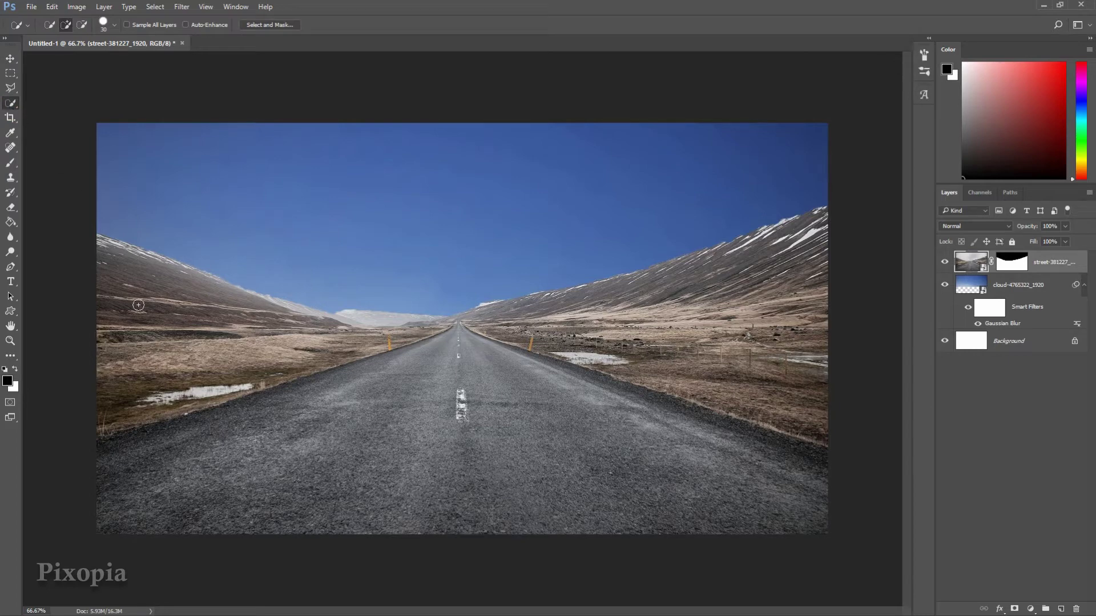
pyautogui.scroll(1, 128, 300)
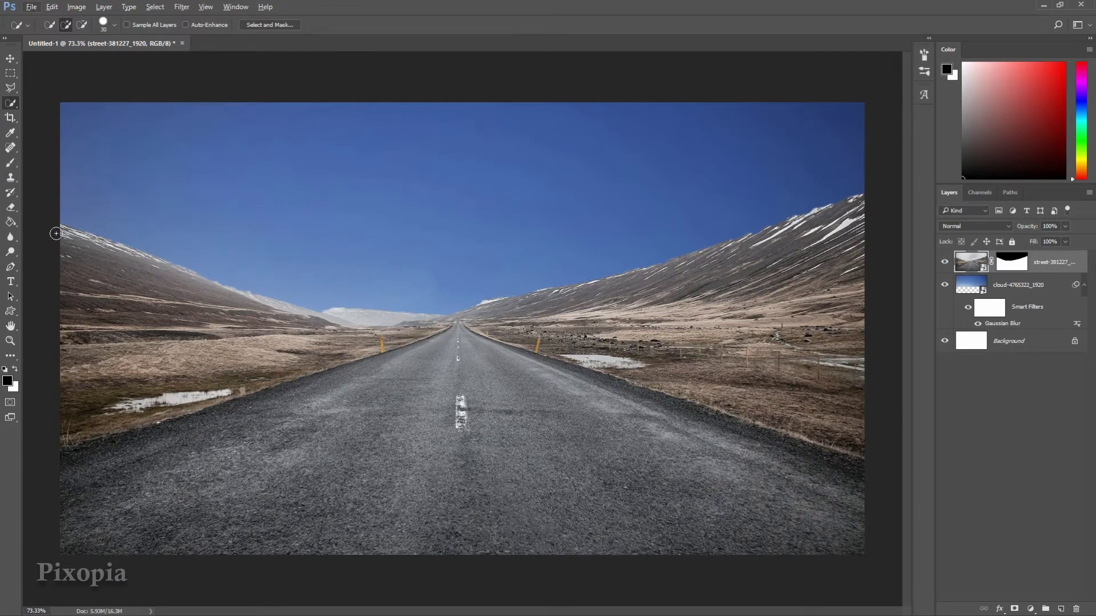
pyautogui.moveTo(56, 233)
pyautogui.mouseDown()
pyautogui.moveTo(91, 415)
pyautogui.moveTo(252, 359)
pyautogui.mouseUp()
pyautogui.moveTo(263, 354); pyautogui.dragTo(428, 322)
pyautogui.moveTo(473, 312)
pyautogui.mouseDown()
pyautogui.moveTo(844, 220)
pyautogui.moveTo(564, 341)
pyautogui.mouseUp()
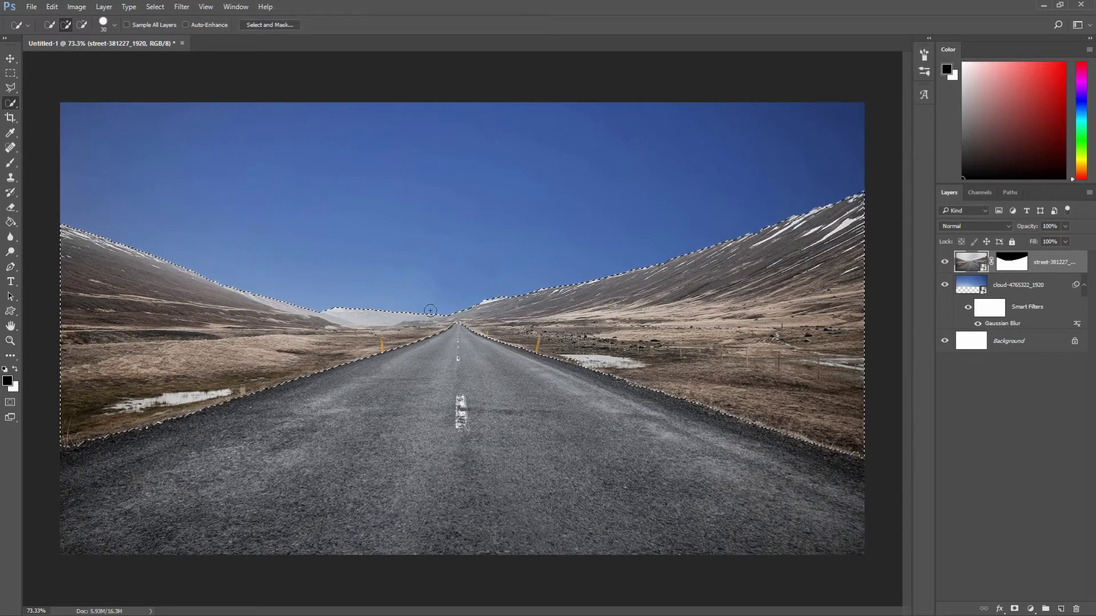
# Apply a 1.2-pixel Gaussian Blur to the selected hillsides on the street layer
pyautogui.click(182, 6)
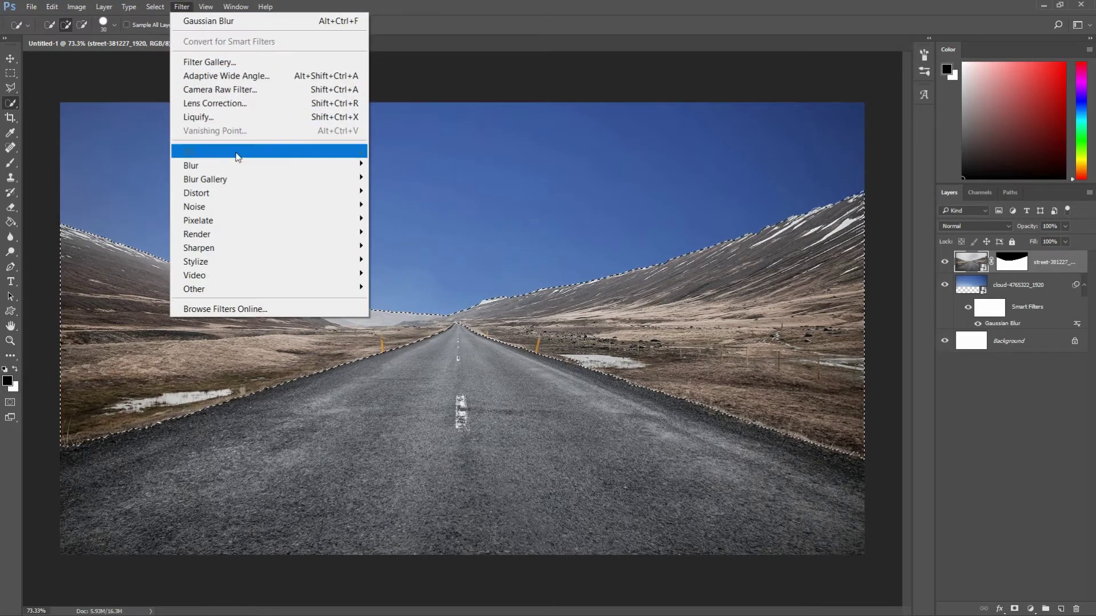
pyautogui.moveTo(190, 165)
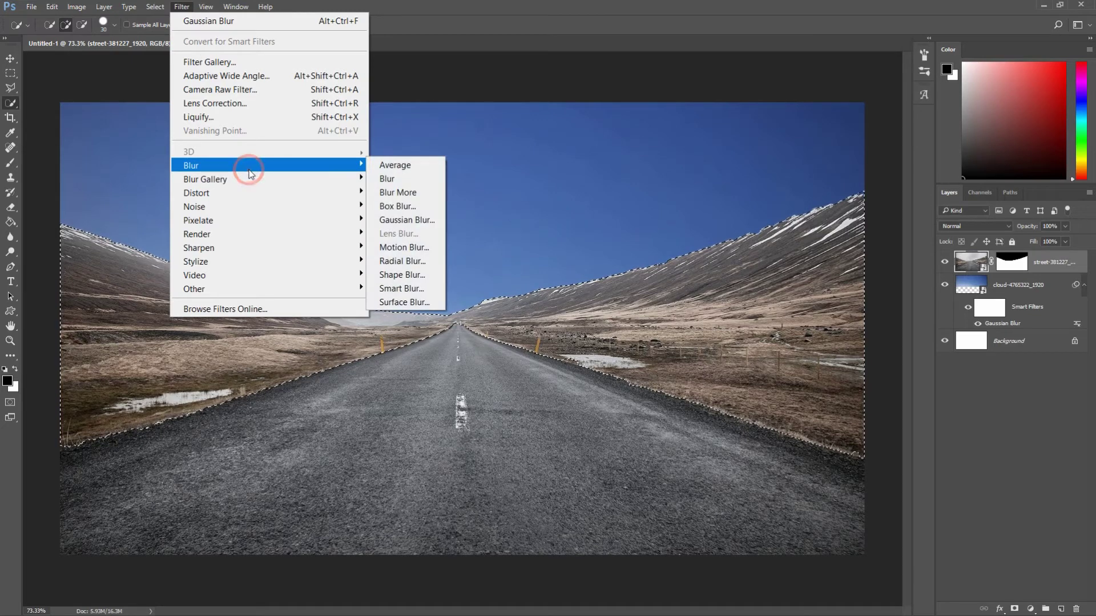
pyautogui.click(409, 223)
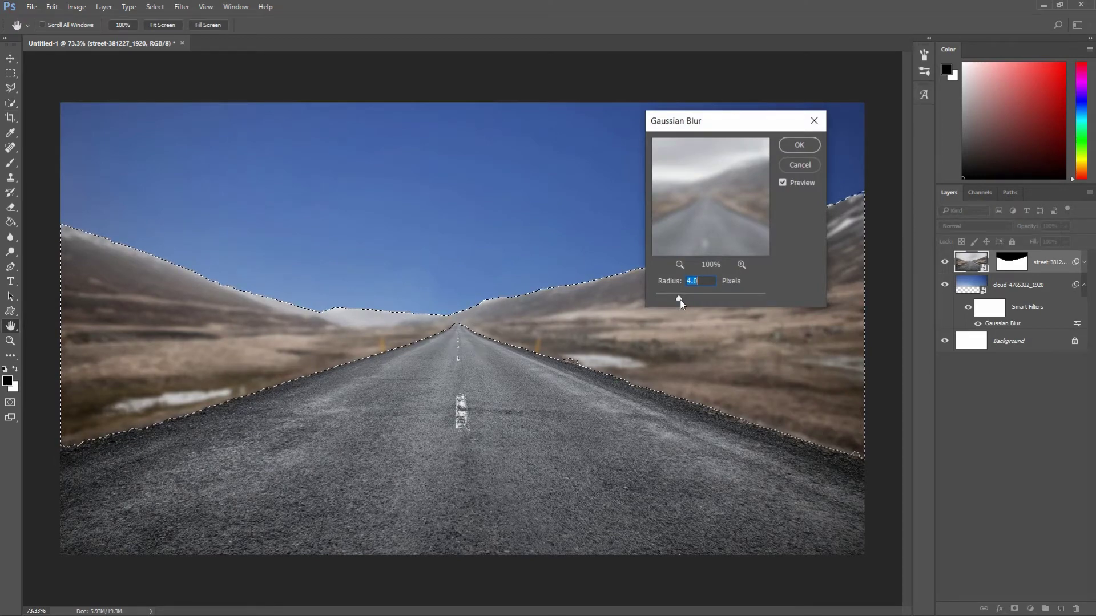
pyautogui.moveTo(679, 298)
pyautogui.mouseDown()
pyautogui.moveTo(656, 300)
pyautogui.moveTo(669, 284)
pyautogui.mouseUp()
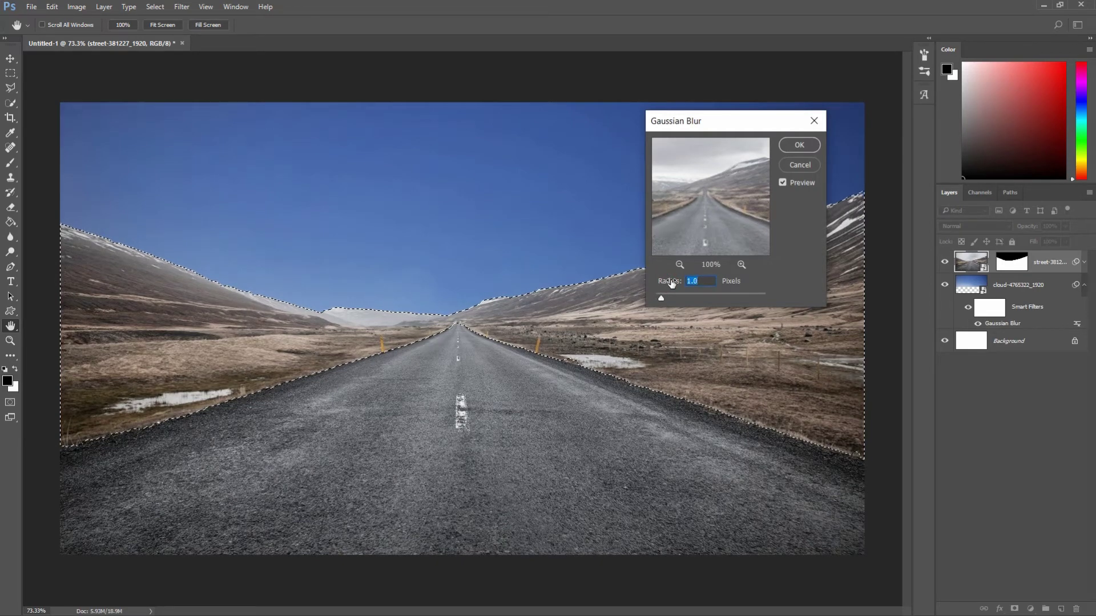
pyautogui.moveTo(671, 283); pyautogui.dragTo(672, 284)
pyautogui.click(797, 146)
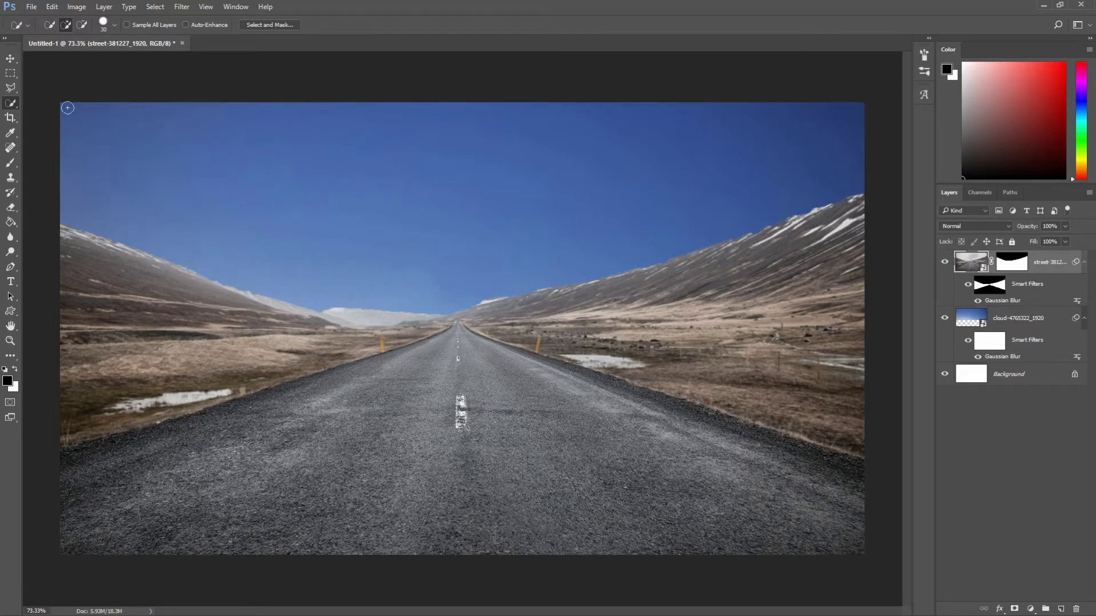
# Add a colorized Hue/Saturation layer with hue shifted to blue, then add an Exposure layer
pyautogui.click(10, 60)
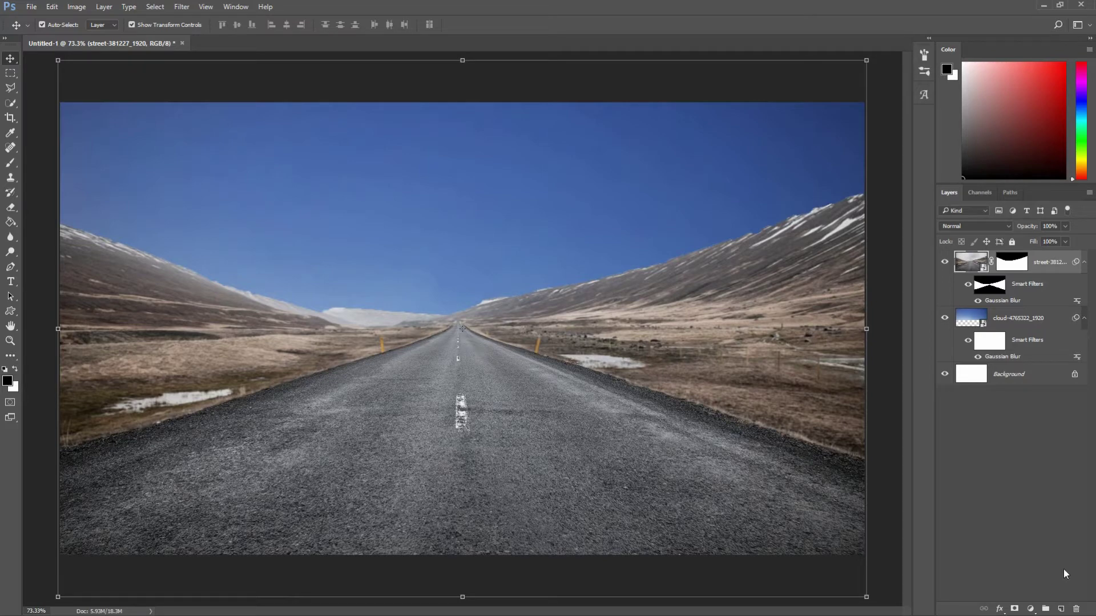
pyautogui.click(1030, 609)
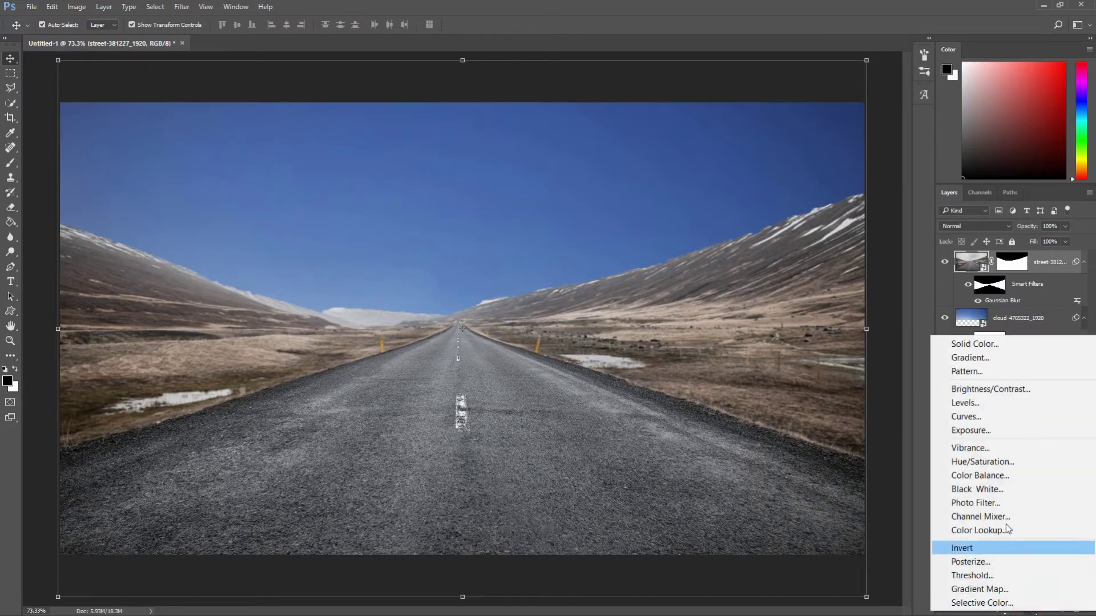
pyautogui.click(994, 466)
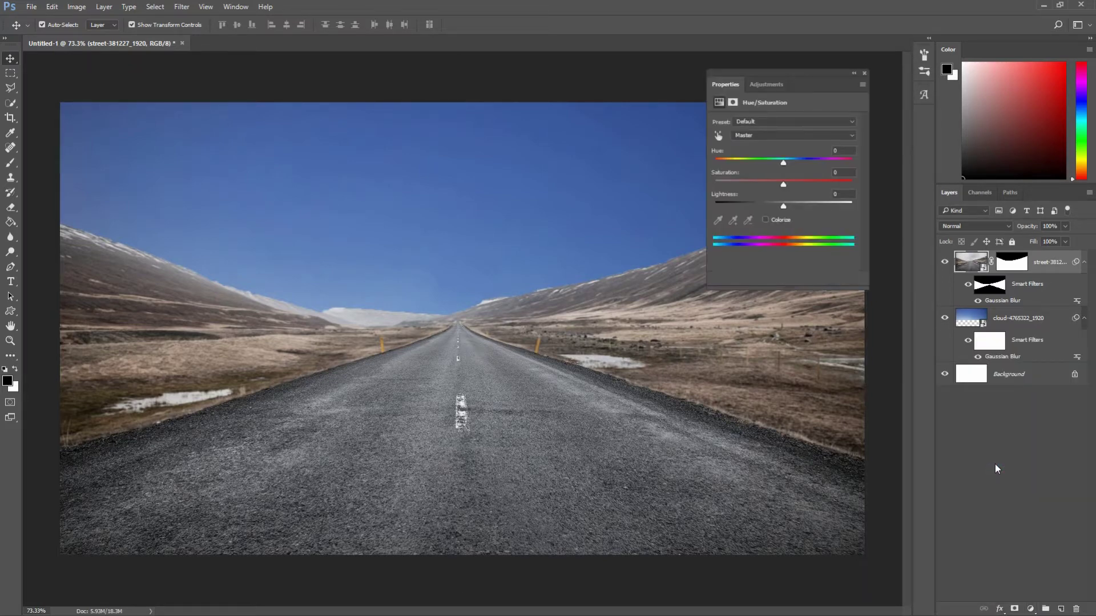
pyautogui.click(765, 220)
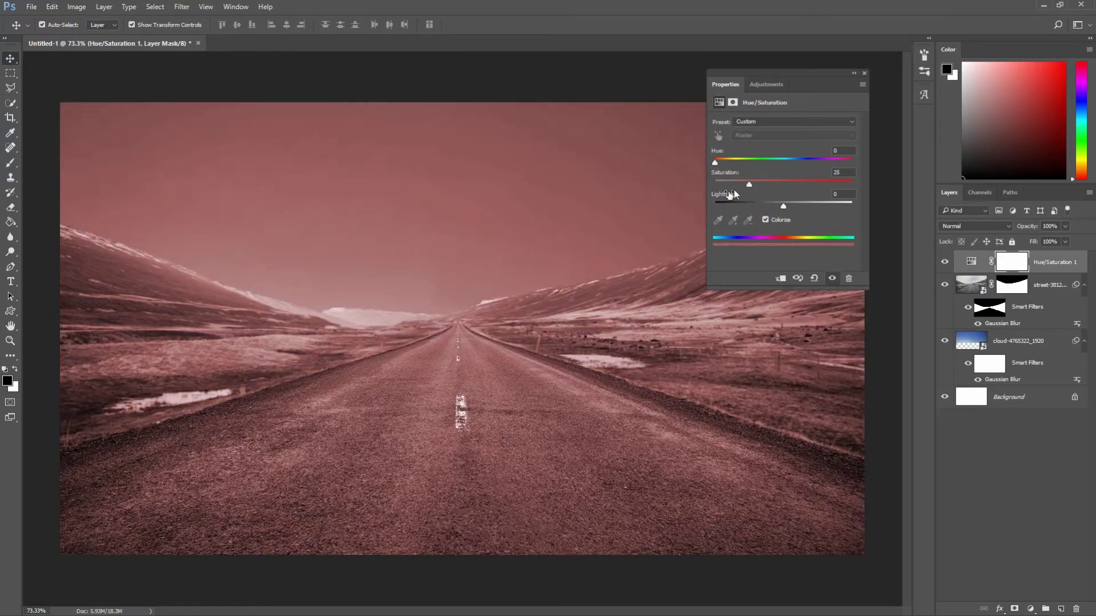
pyautogui.moveTo(718, 163)
pyautogui.mouseDown()
pyautogui.moveTo(791, 166)
pyautogui.moveTo(767, 186)
pyautogui.moveTo(798, 166)
pyautogui.mouseUp()
pyautogui.click(864, 73)
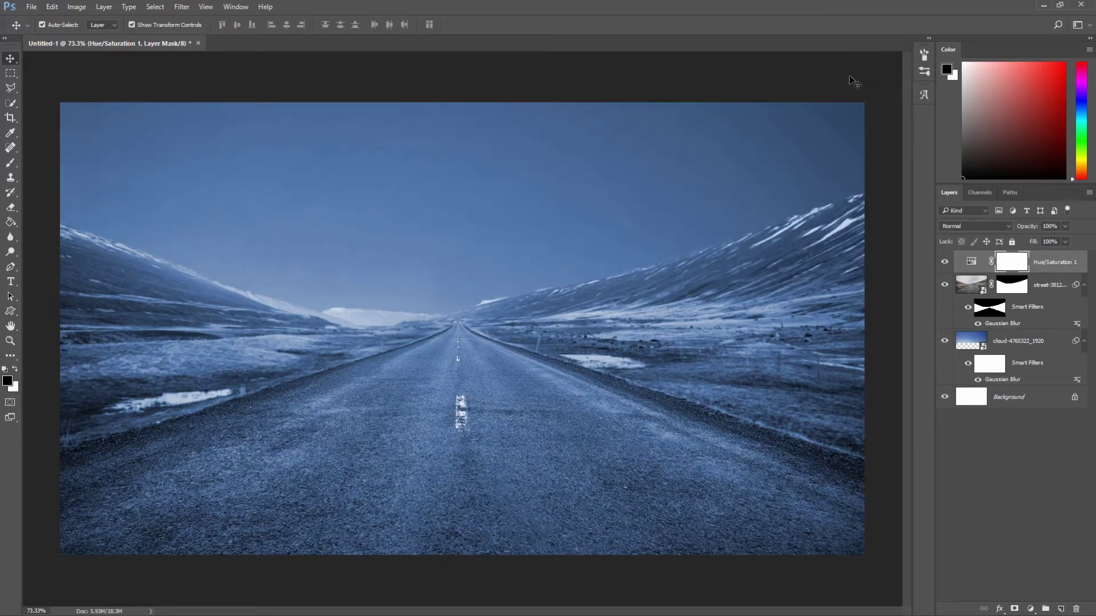
pyautogui.click(1031, 609)
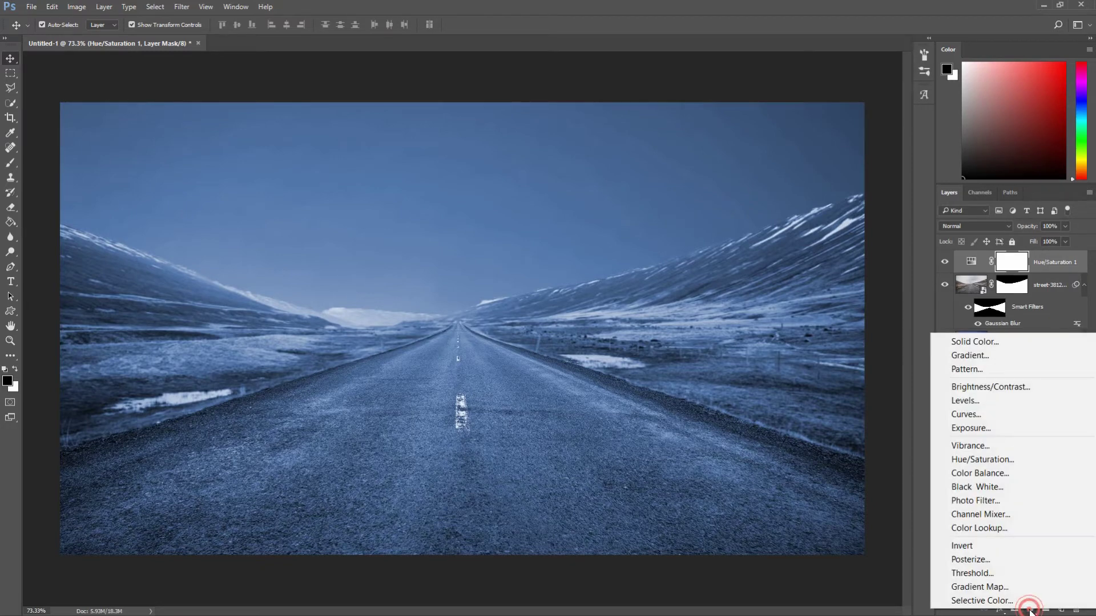
pyautogui.click(994, 431)
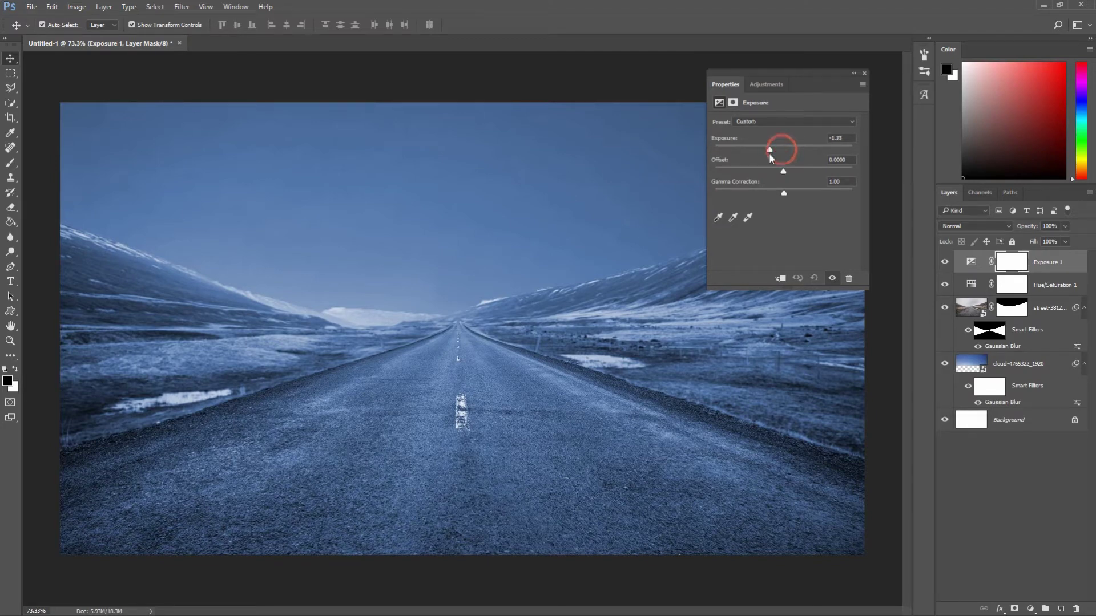
# Lower the Exposure layer to about -3.22 to darken the scene
pyautogui.moveTo(769, 154); pyautogui.dragTo(755, 156)
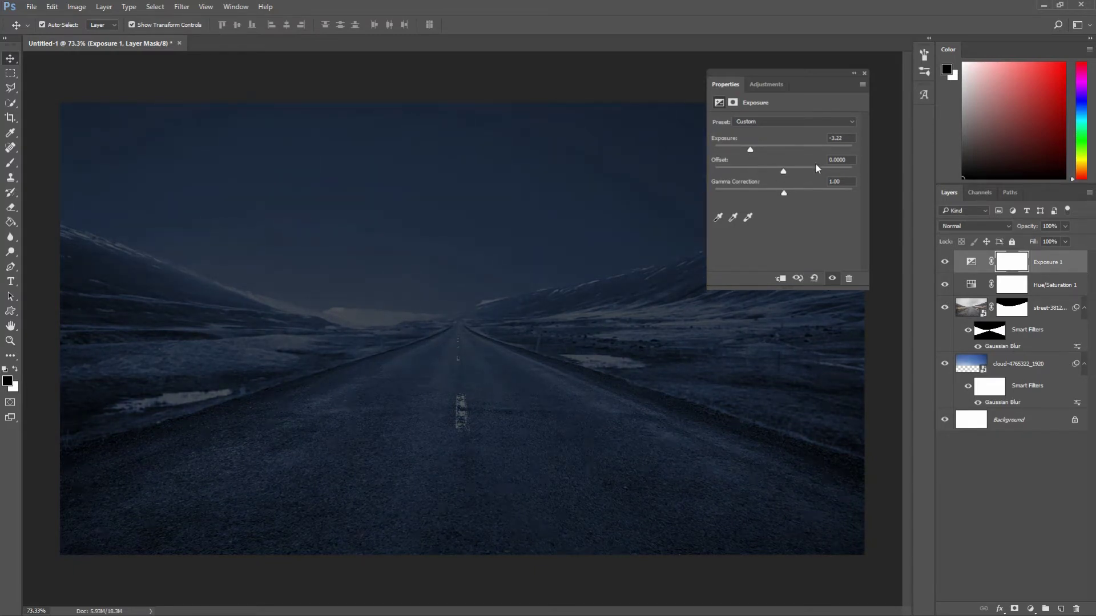
pyautogui.click(865, 73)
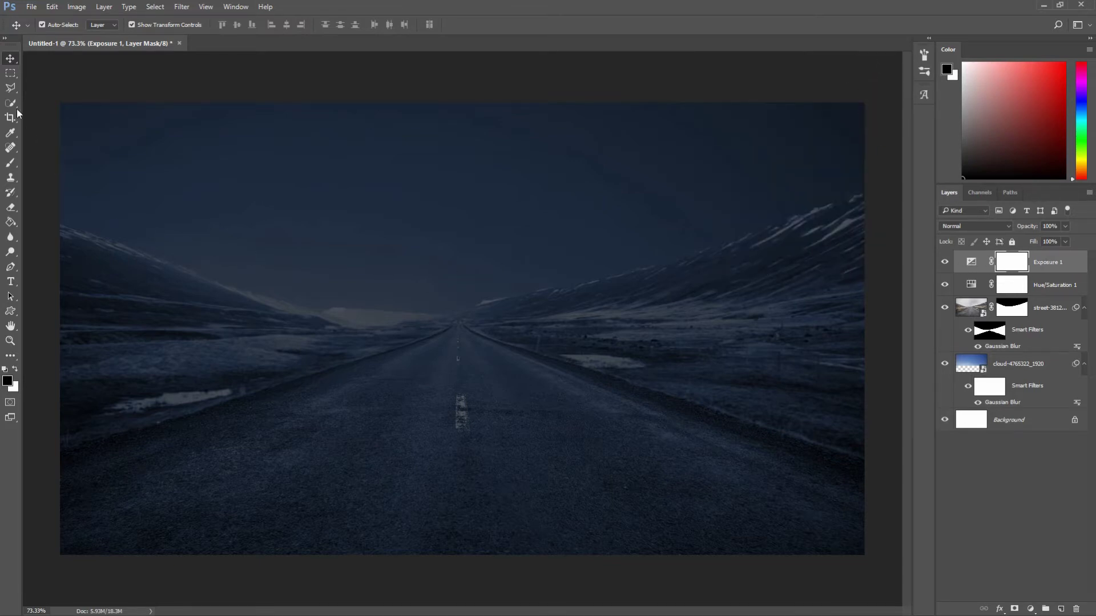
# Place the fiat-4322521_1920 car photo and commit it as the top layer
pyautogui.click(31, 7)
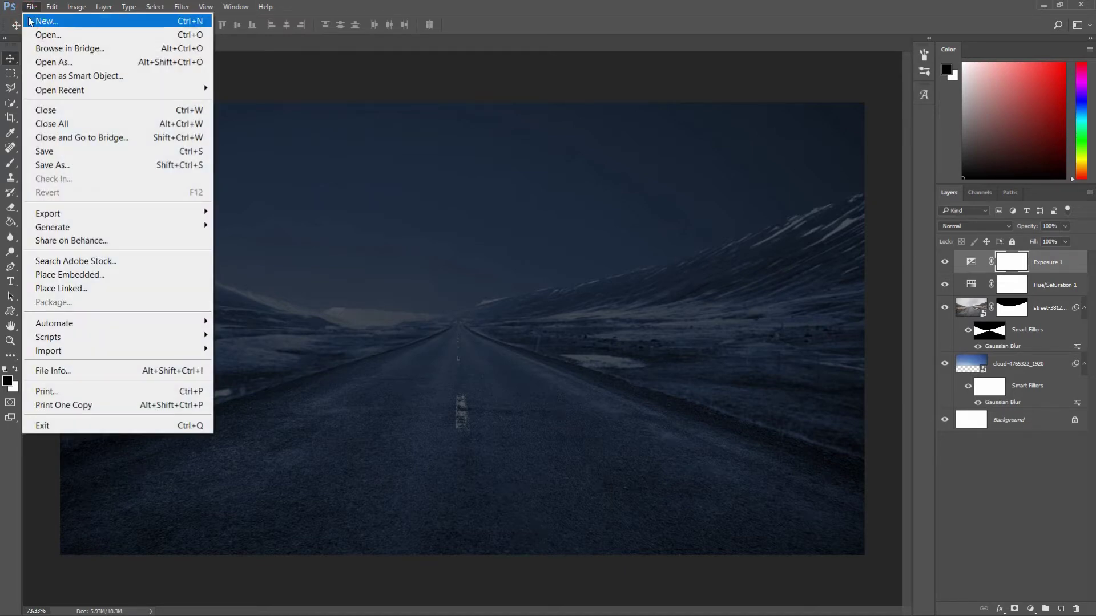
pyautogui.click(71, 275)
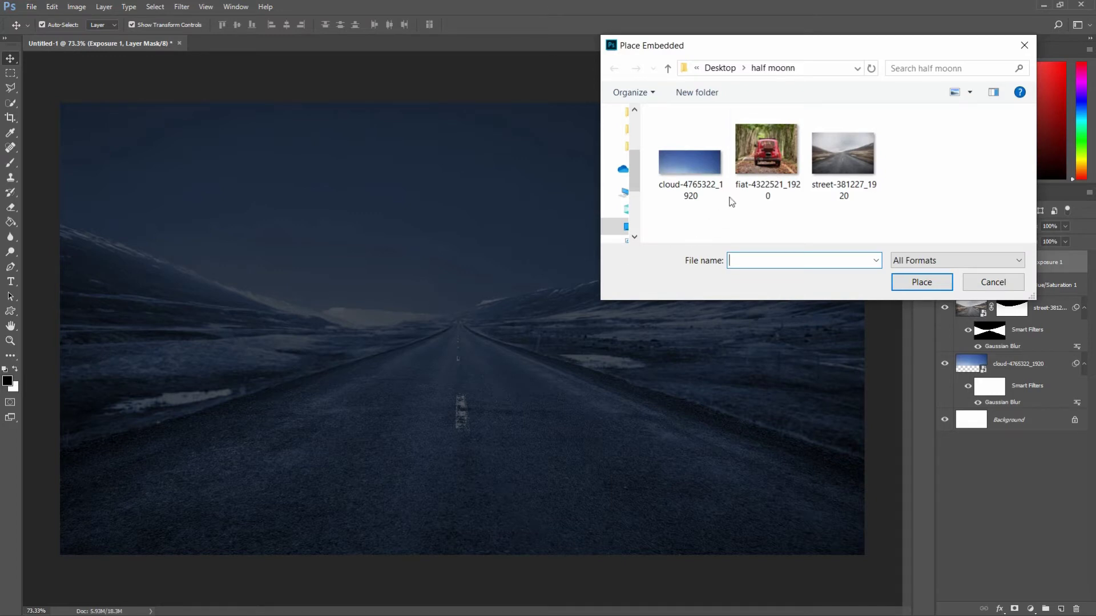
pyautogui.click(768, 158)
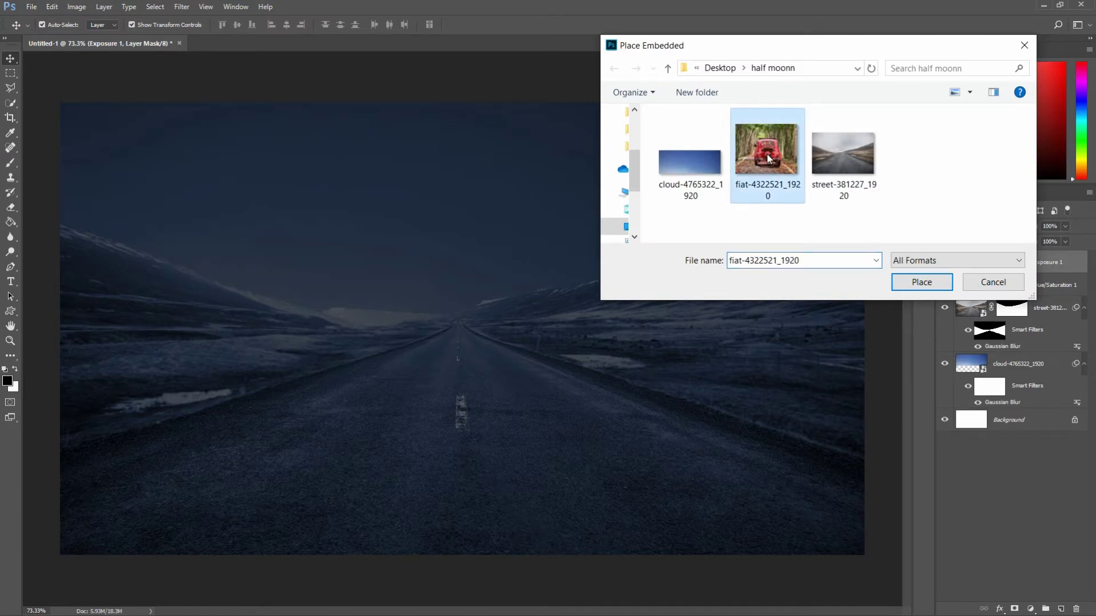
pyautogui.click(910, 282)
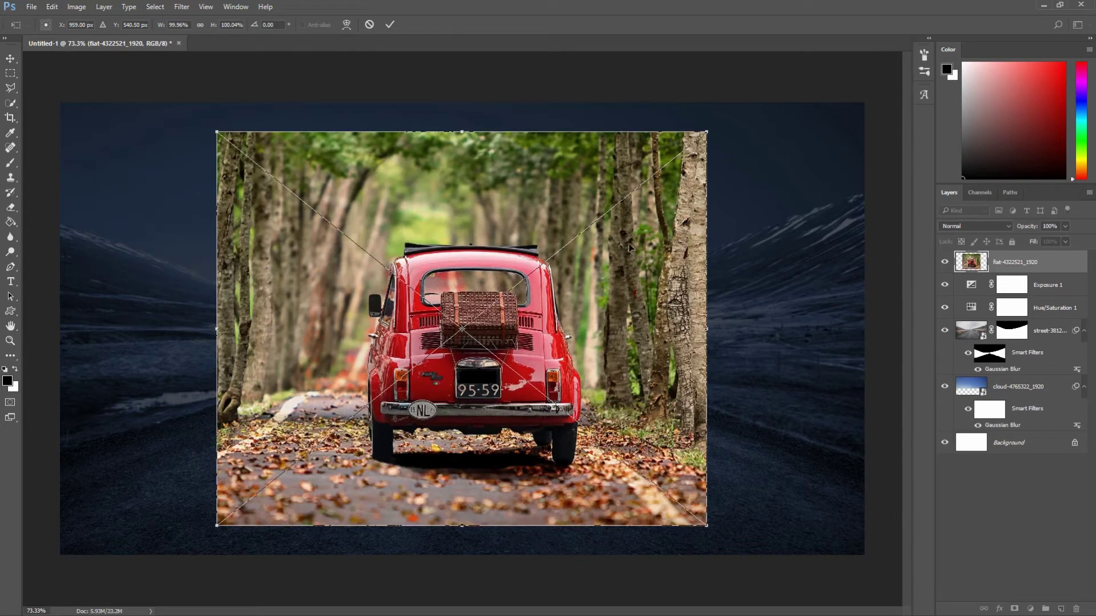
pyautogui.click(393, 25)
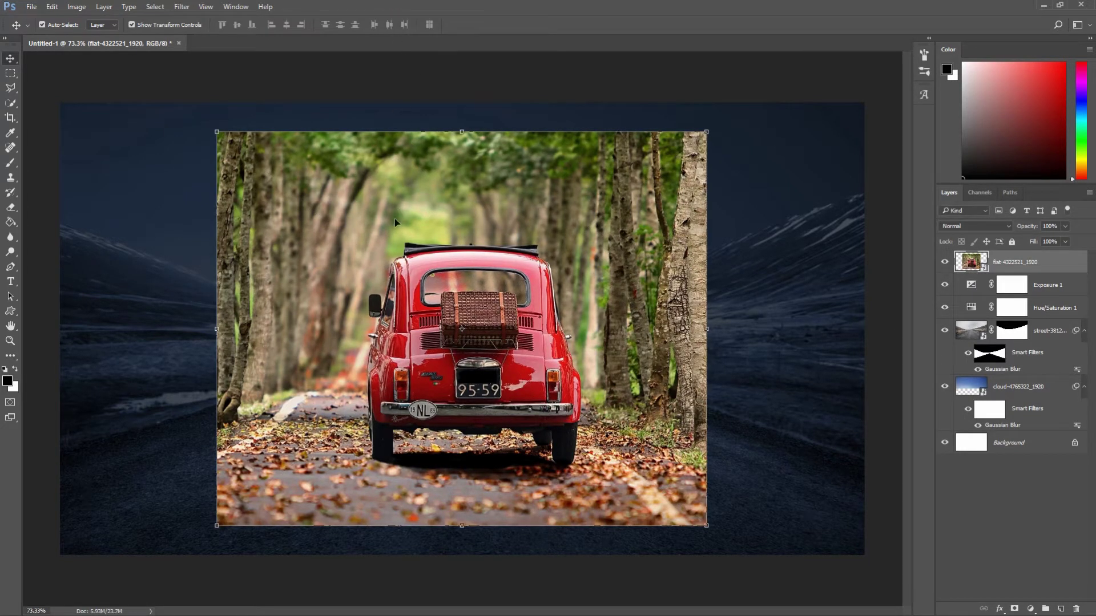
pyautogui.scroll(2, 410, 317)
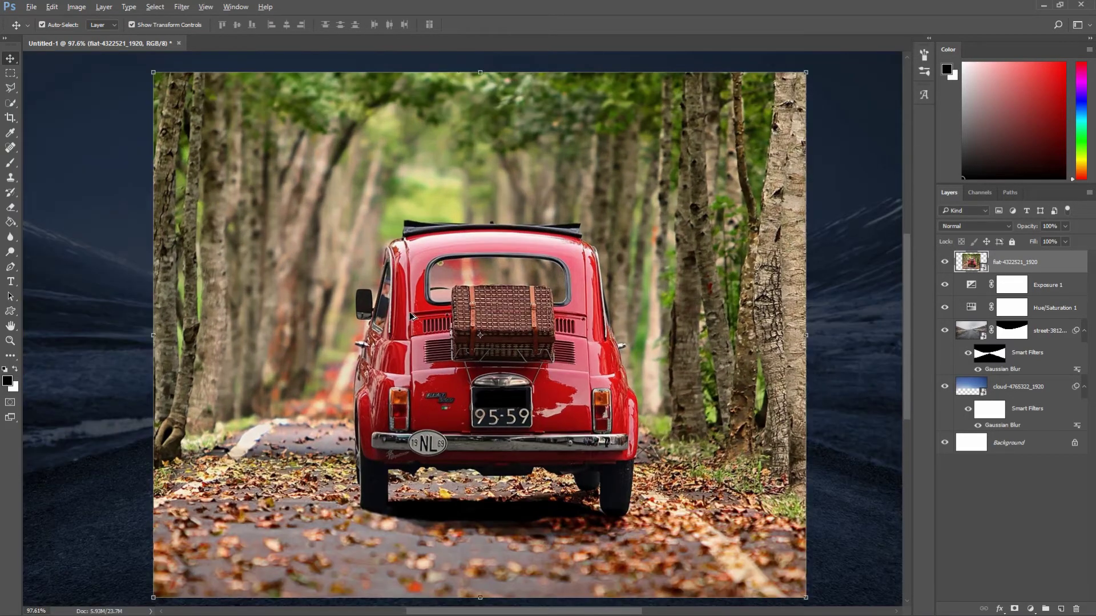
pyautogui.scroll(1, 394, 322)
pyautogui.scroll(1, 374, 338)
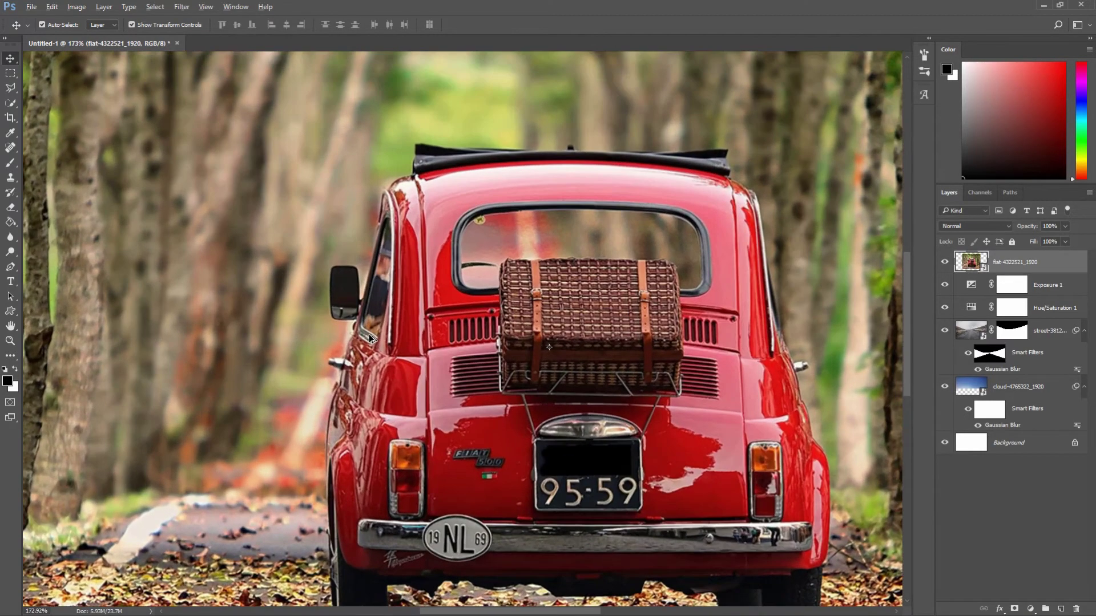
pyautogui.scroll(1, 370, 338)
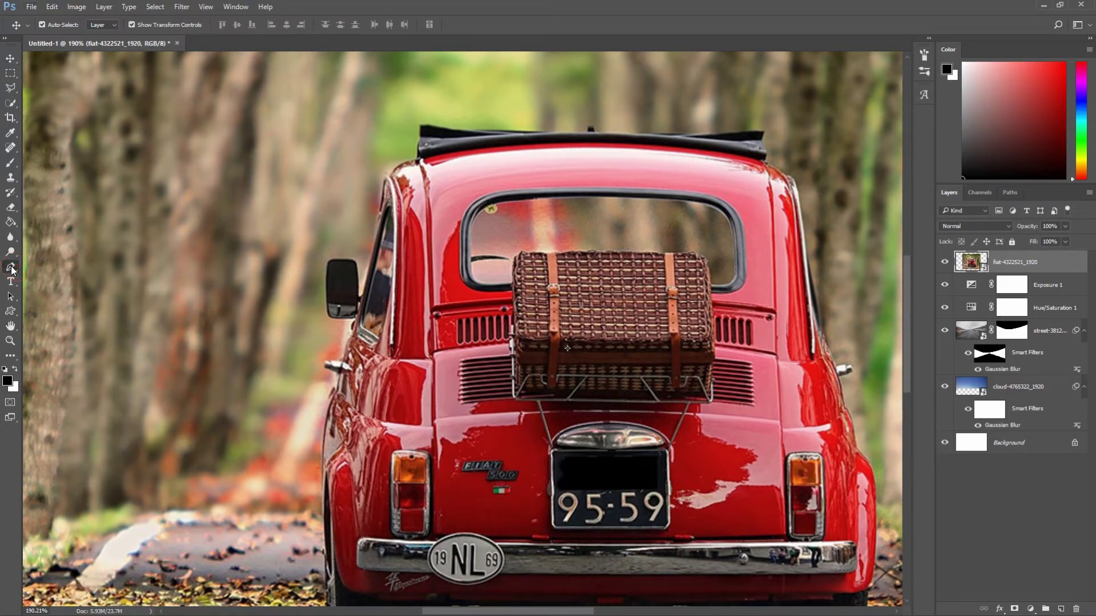
# Start tracing the red car's outline with the standard Pen tool
pyautogui.click(11, 268)
pyautogui.rightClick(11, 269)
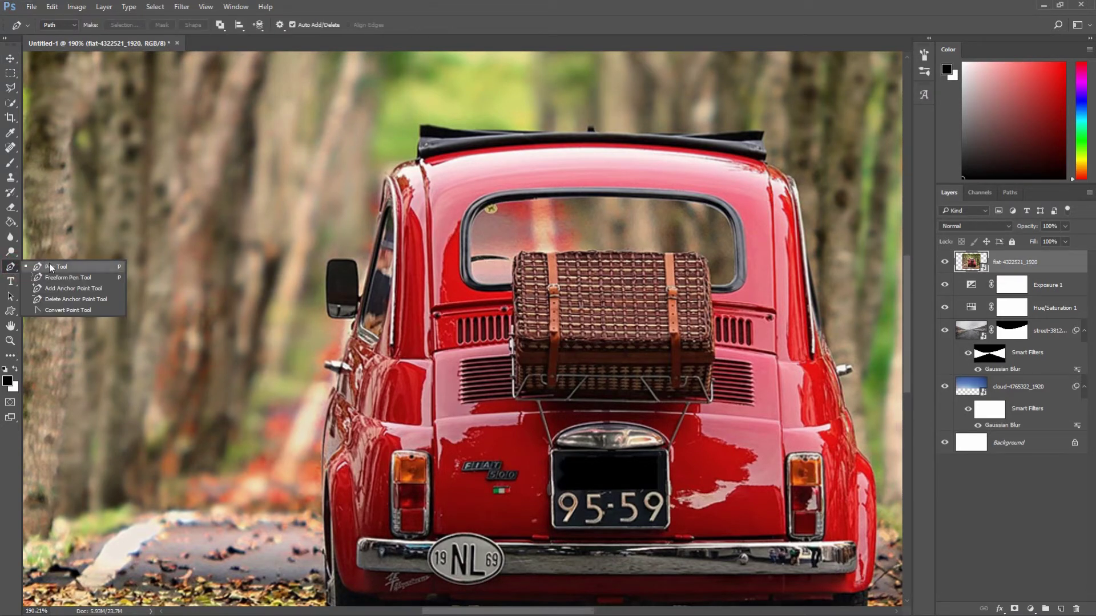
pyautogui.click(51, 268)
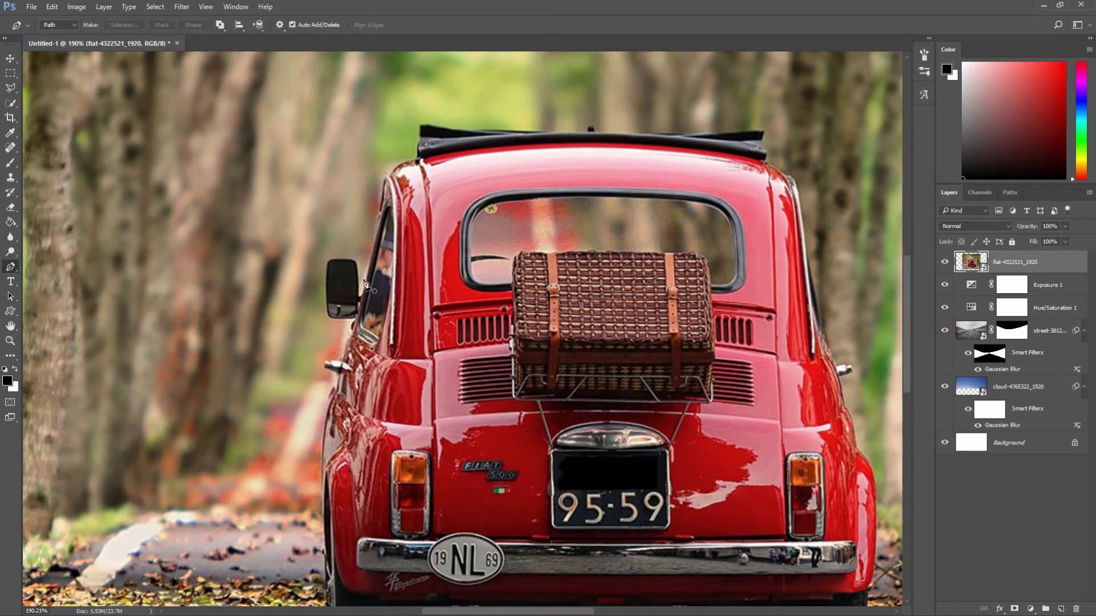
pyautogui.scroll(2, 365, 284)
pyautogui.scroll(2, 365, 291)
pyautogui.scroll(2, 365, 299)
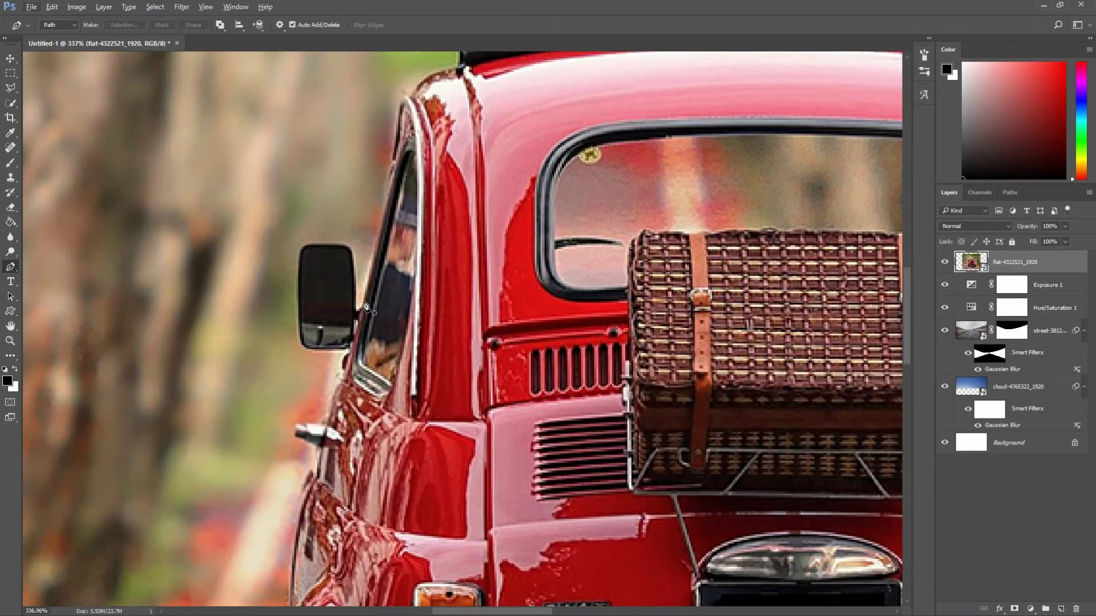
pyautogui.click(364, 300)
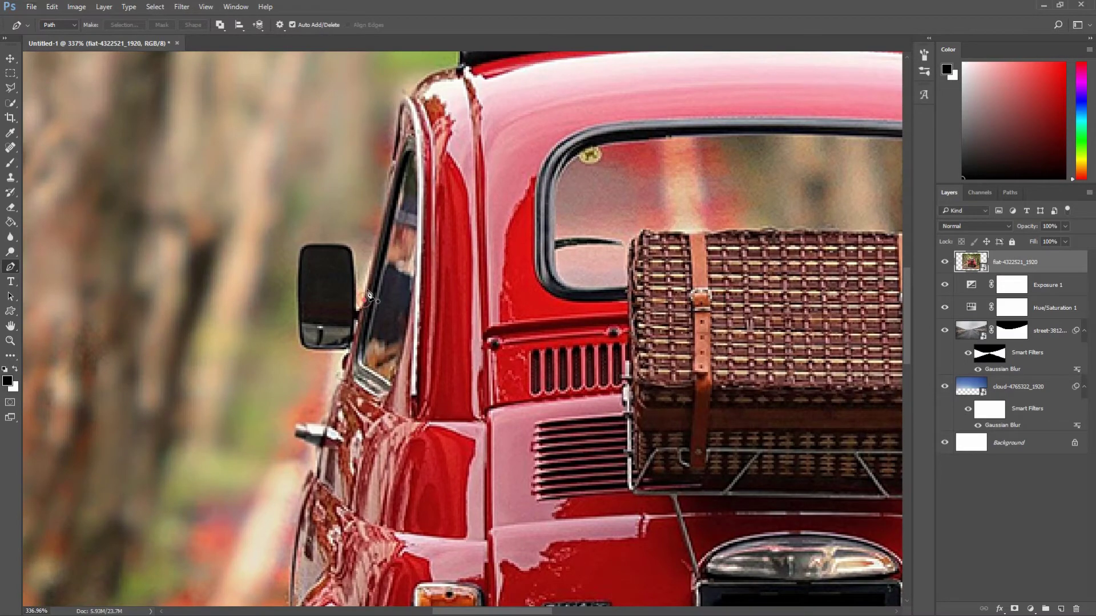
pyautogui.click(385, 219)
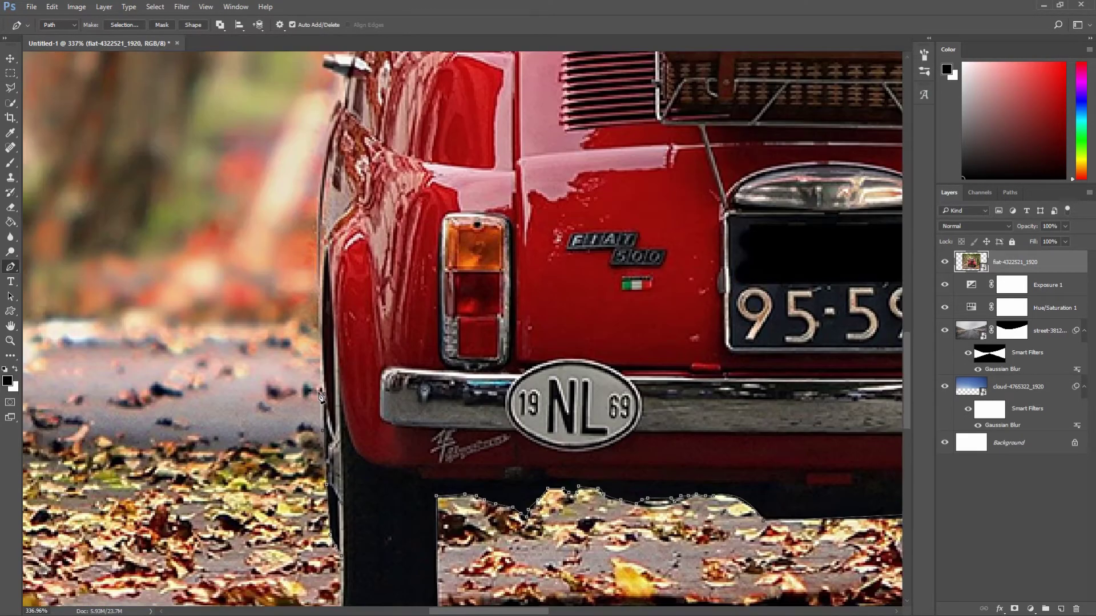
# Convert the traced car path into a 1-pixel feathered selection
pyautogui.scroll(-1, 320, 251)
pyautogui.scroll(-1, 320, 251)
pyautogui.scroll(-3, 400, 228)
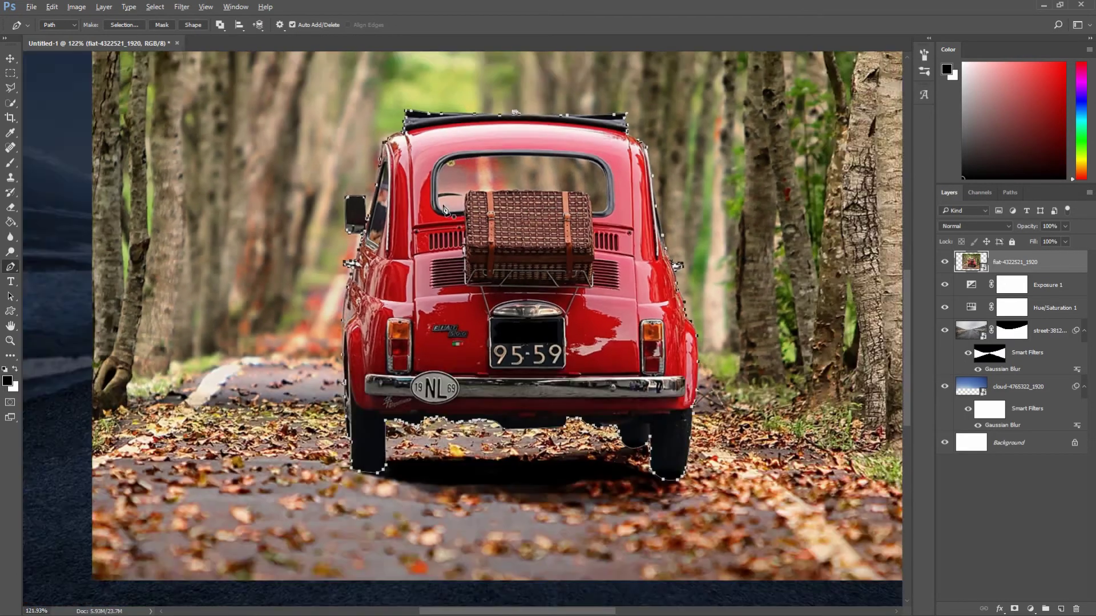
pyautogui.scroll(-1, 497, 218)
pyautogui.scroll(1, 492, 240)
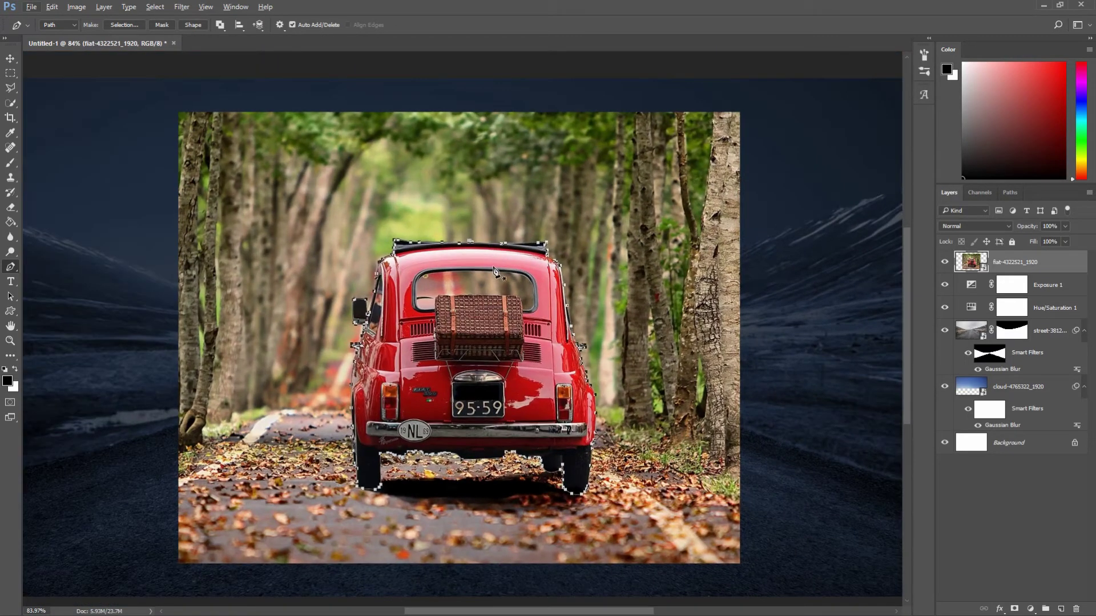
pyautogui.rightClick(493, 267)
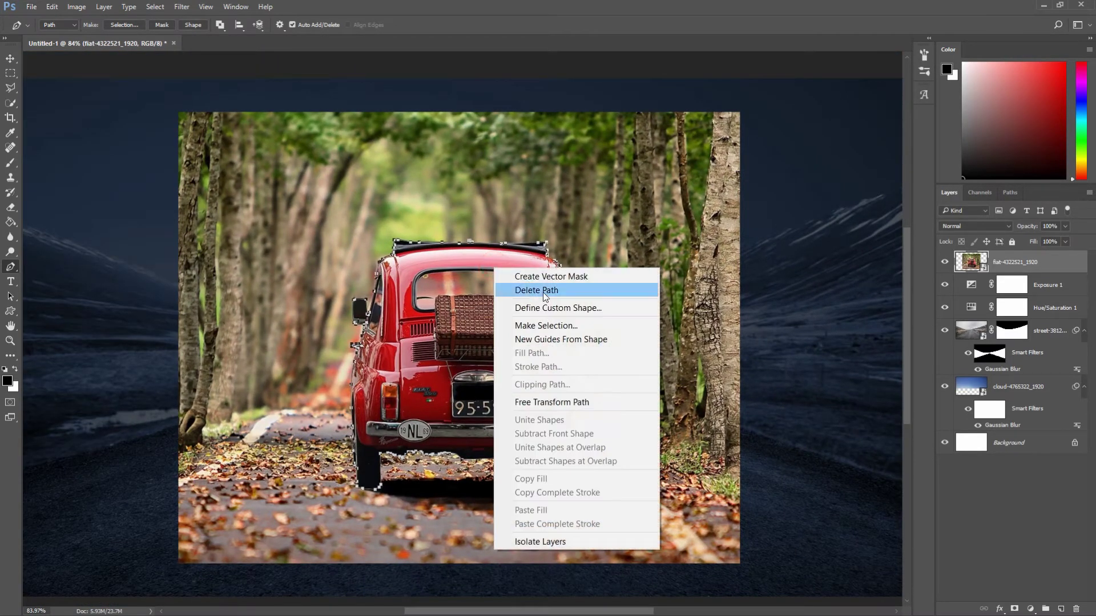
pyautogui.click(559, 326)
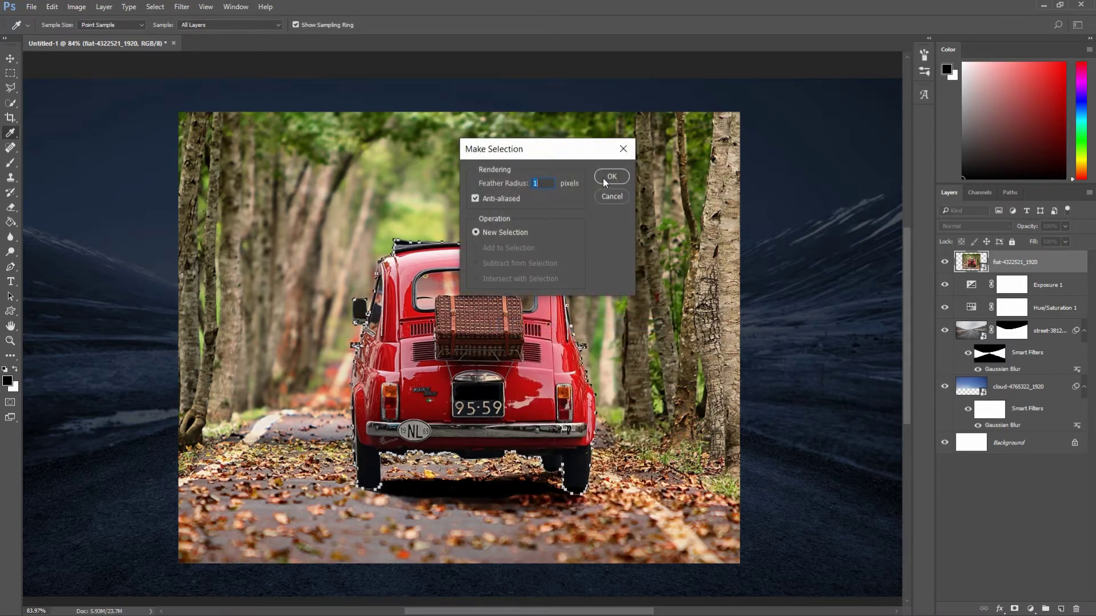
pyautogui.click(604, 181)
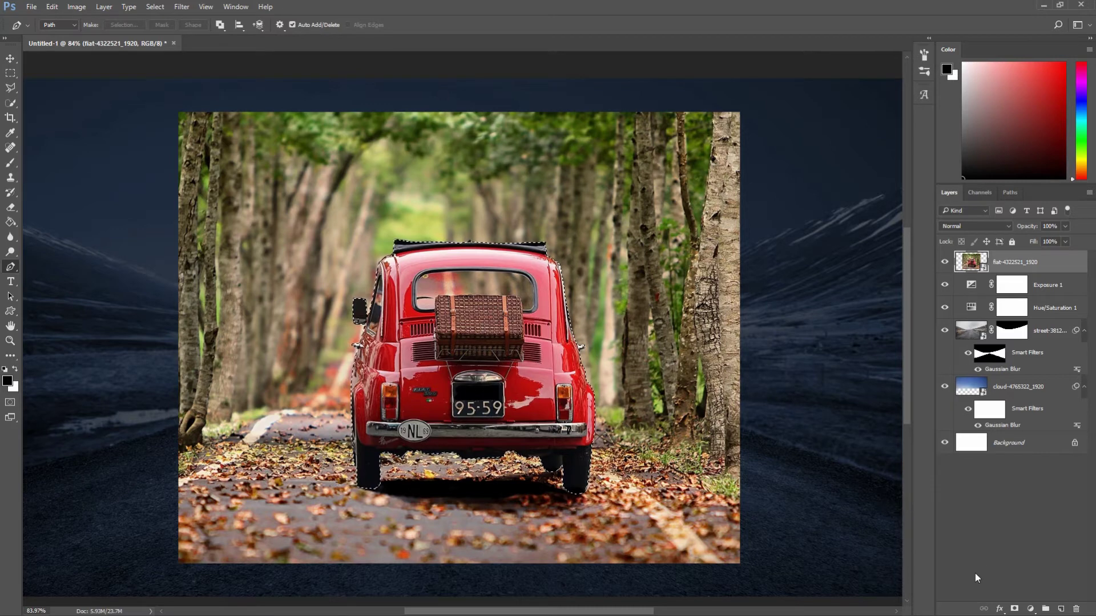
# Add a layer mask so only the car remains, hiding its forest background
pyautogui.click(1014, 609)
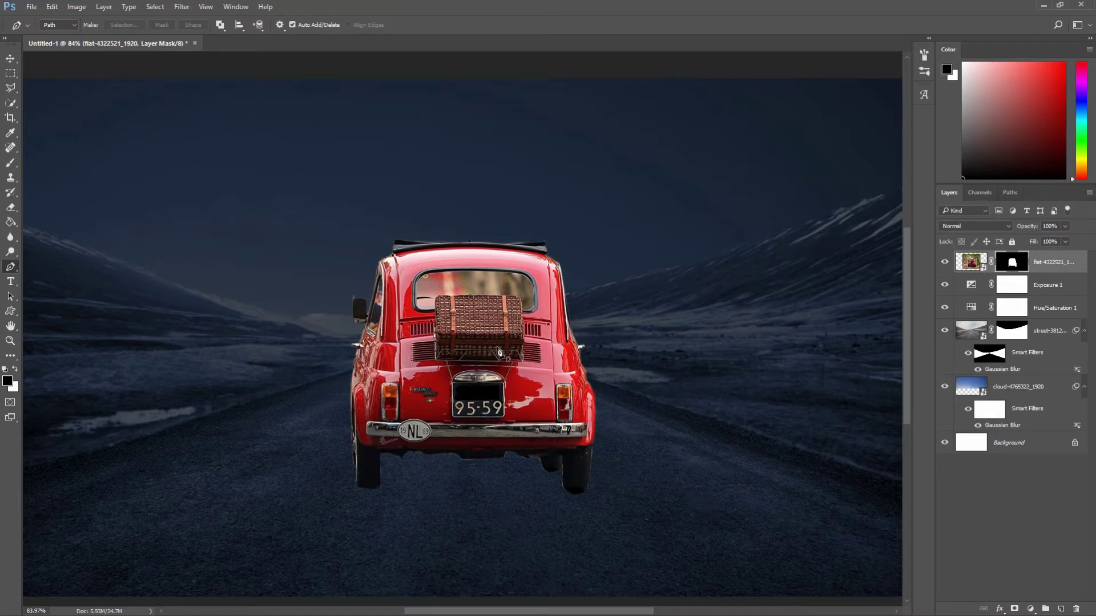
pyautogui.scroll(3, 451, 292)
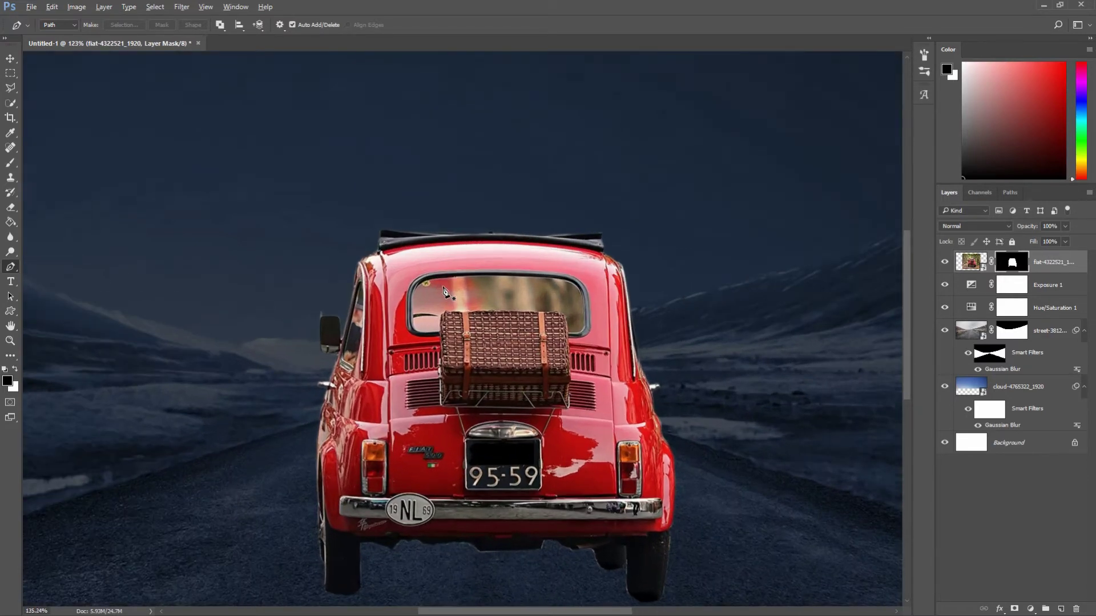
pyautogui.scroll(4, 448, 293)
pyautogui.scroll(1, 445, 292)
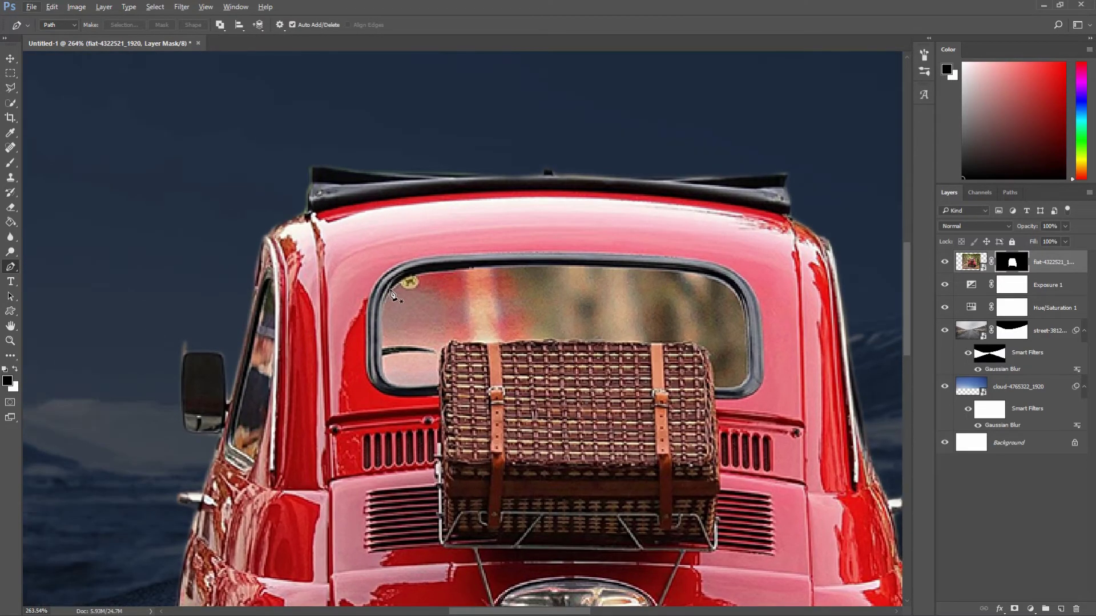
# Pen-trace a closed outline around the car's rear window glass
pyautogui.click(391, 288)
pyautogui.click(529, 265)
pyautogui.click(648, 268)
pyautogui.moveTo(736, 297); pyautogui.dragTo(744, 308)
pyautogui.click(736, 386)
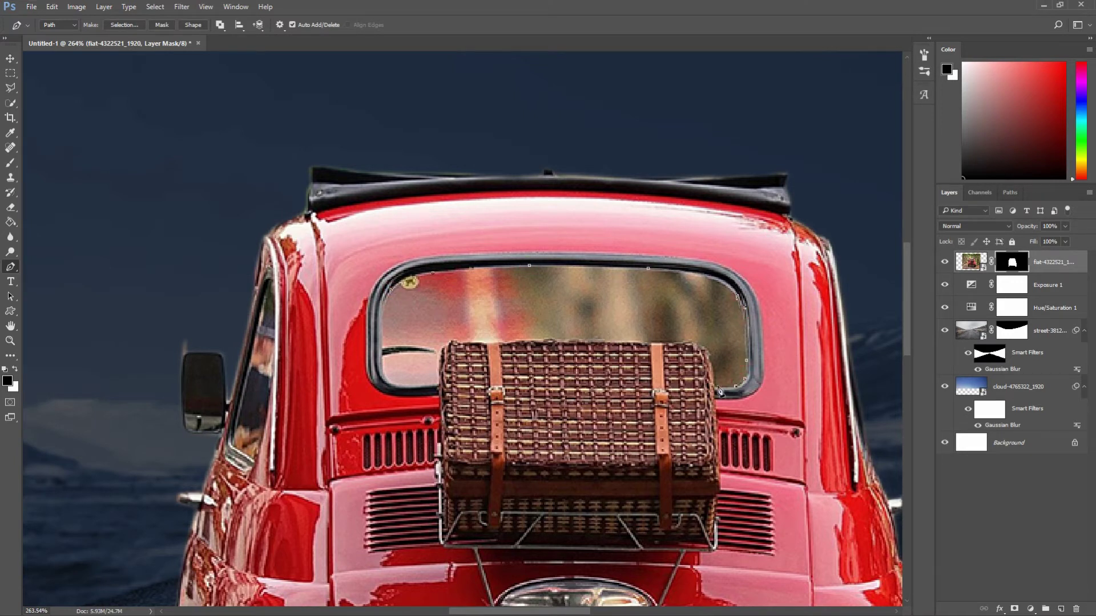
pyautogui.click(708, 362)
pyautogui.click(688, 341)
pyautogui.click(606, 344)
pyautogui.click(498, 343)
pyautogui.click(442, 357)
pyautogui.click(393, 384)
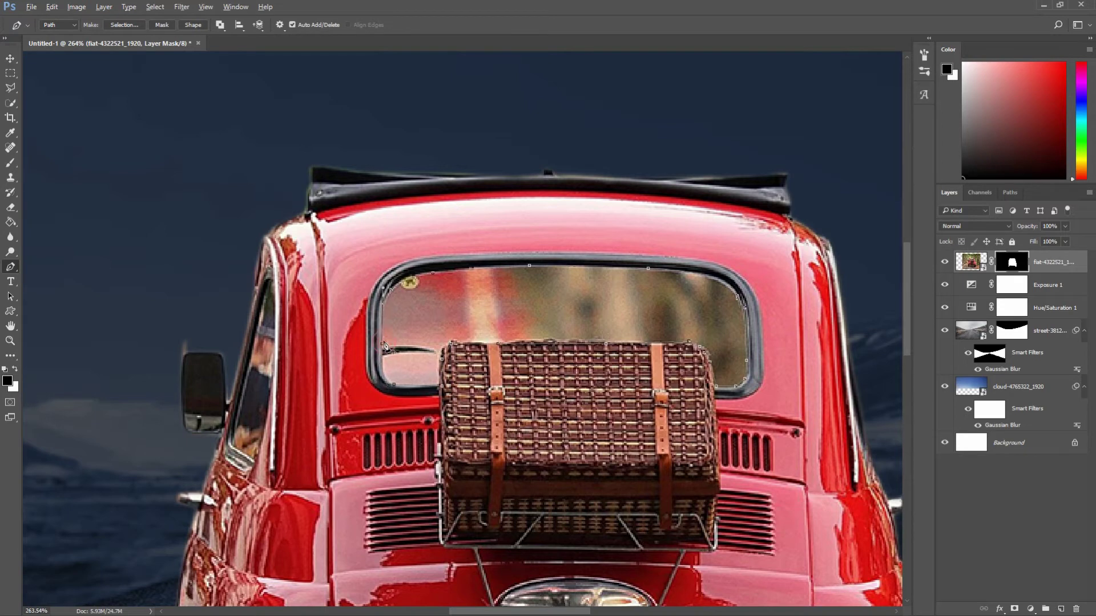
pyautogui.click(391, 289)
# Turn the rear window outline into a feathered selection
pyautogui.rightClick(461, 291)
pyautogui.click(512, 349)
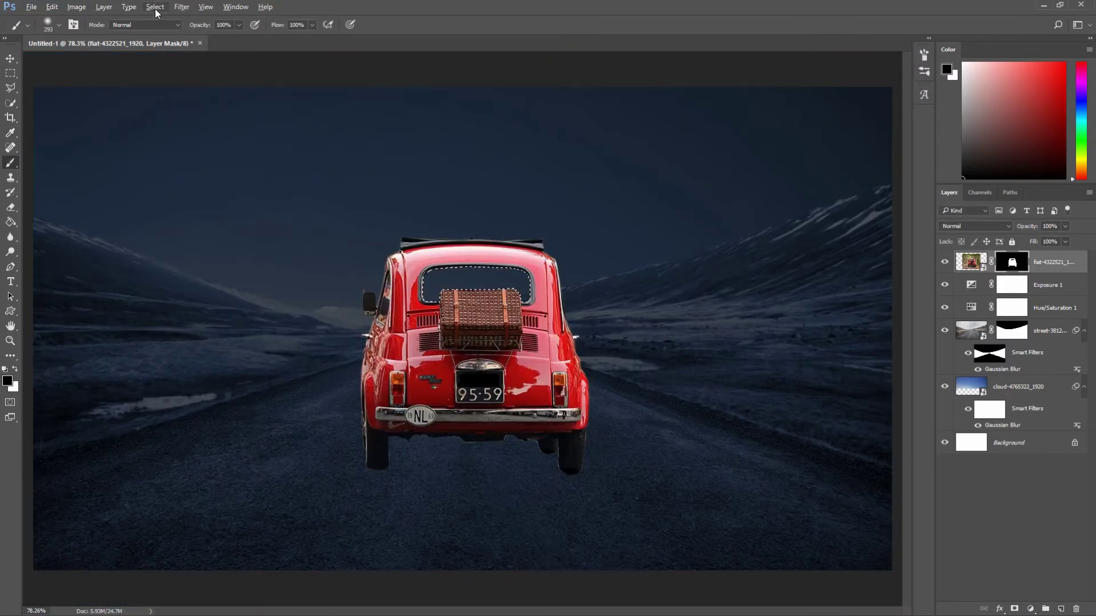
pyautogui.click(154, 7)
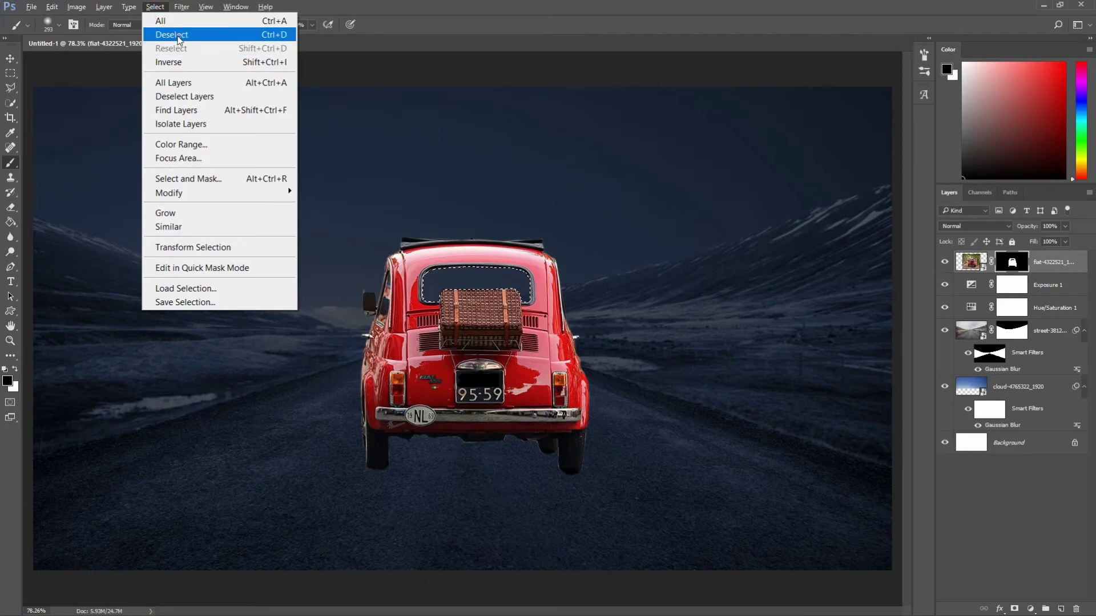
# Deselect the window selection and set the brush to about 140 px
pyautogui.click(178, 36)
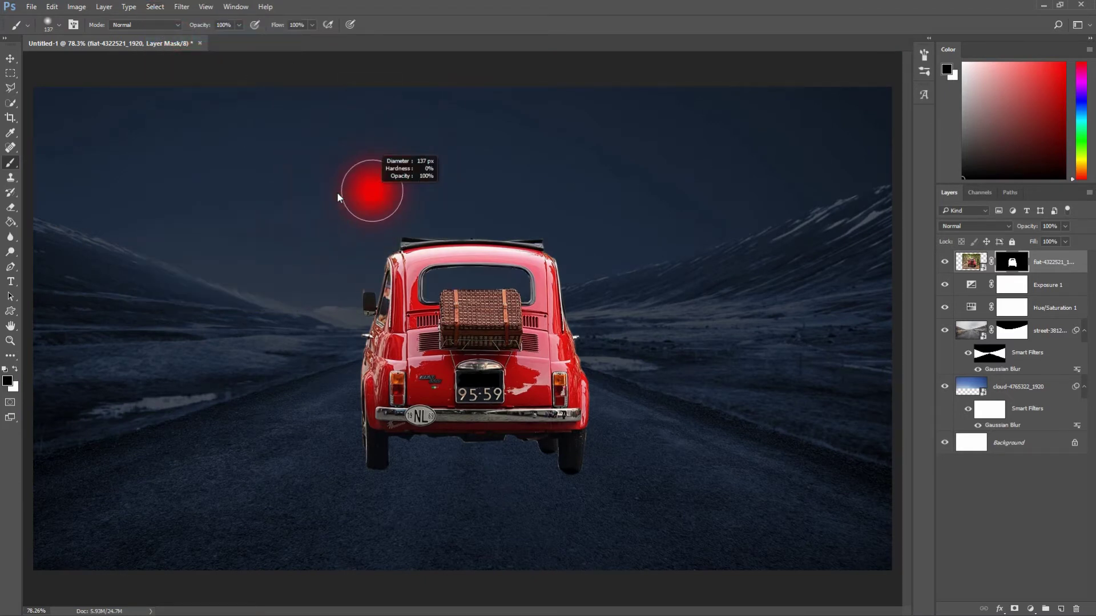
pyautogui.moveTo(338, 197); pyautogui.dragTo(340, 197)
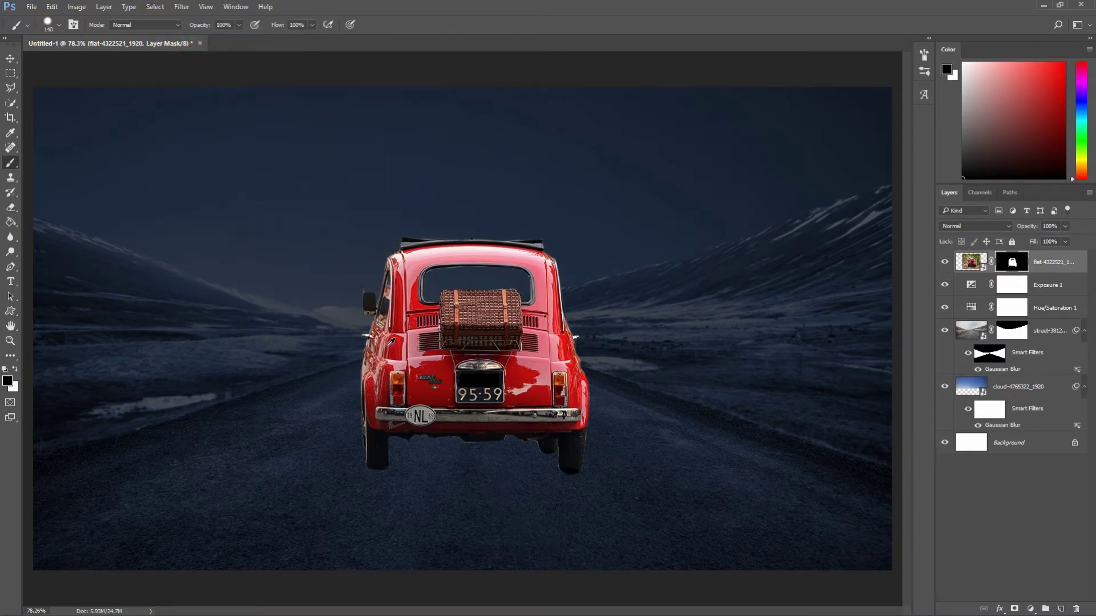
pyautogui.scroll(-1, 391, 341)
pyautogui.scroll(-1, 391, 339)
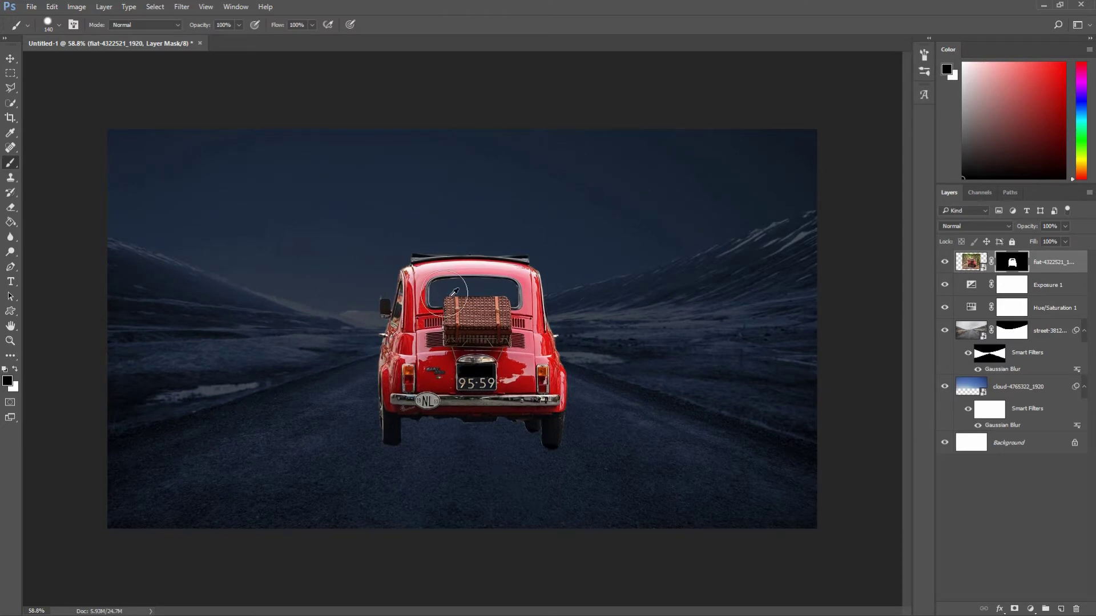
pyautogui.scroll(-1, 445, 292)
pyautogui.scroll(1, 445, 293)
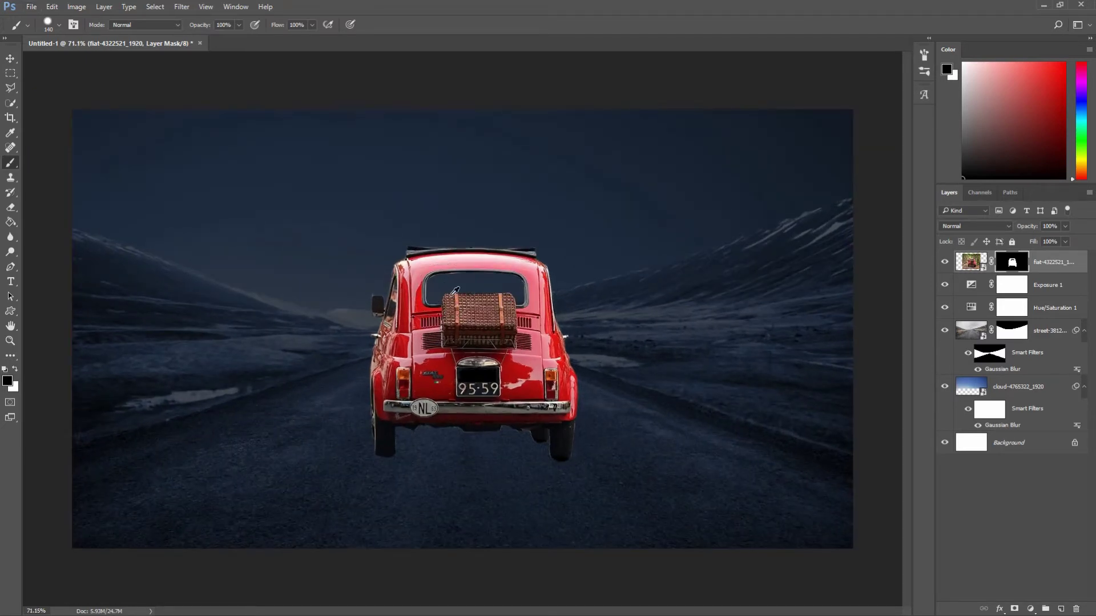
pyautogui.click(12, 55)
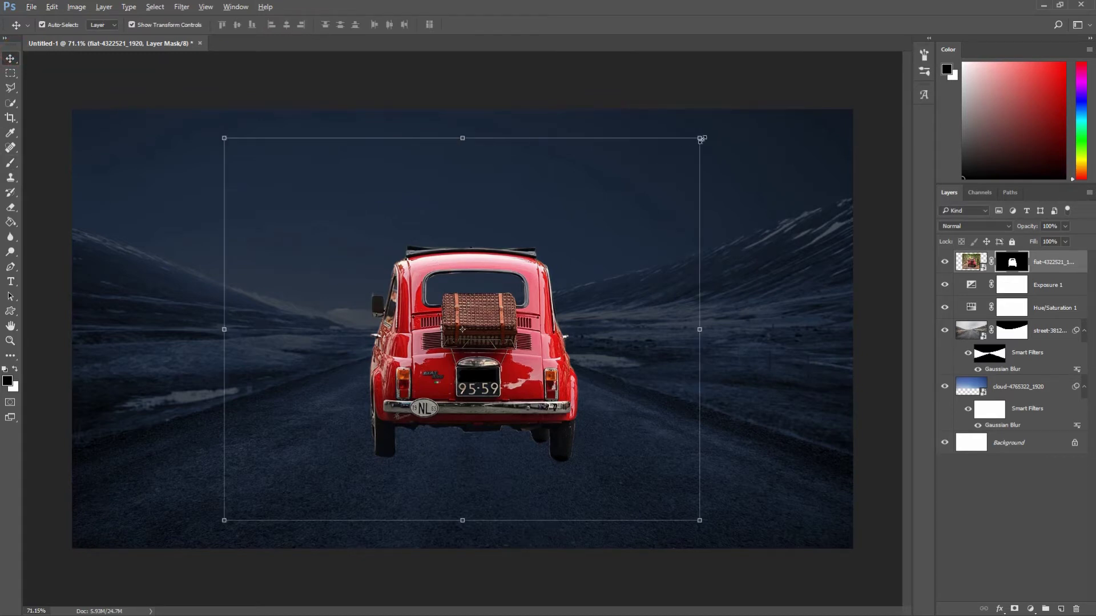
# Scale the car to about 62%, shift it slightly left onto the road, and commit
pyautogui.moveTo(700, 138); pyautogui.dragTo(613, 211)
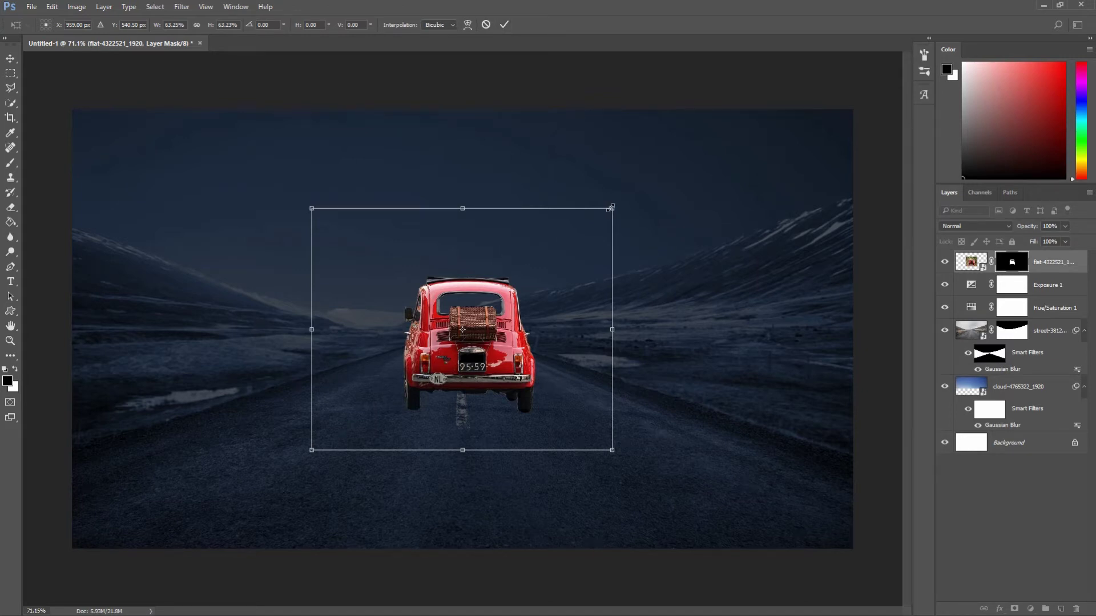
pyautogui.moveTo(610, 207); pyautogui.dragTo(606, 213)
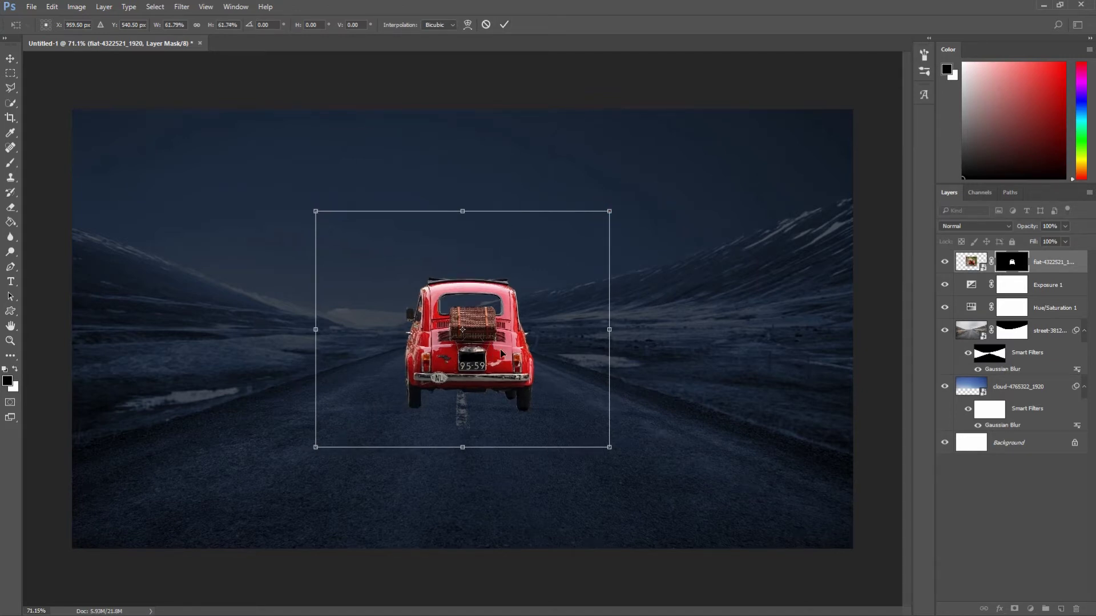
pyautogui.moveTo(495, 359); pyautogui.dragTo(495, 355)
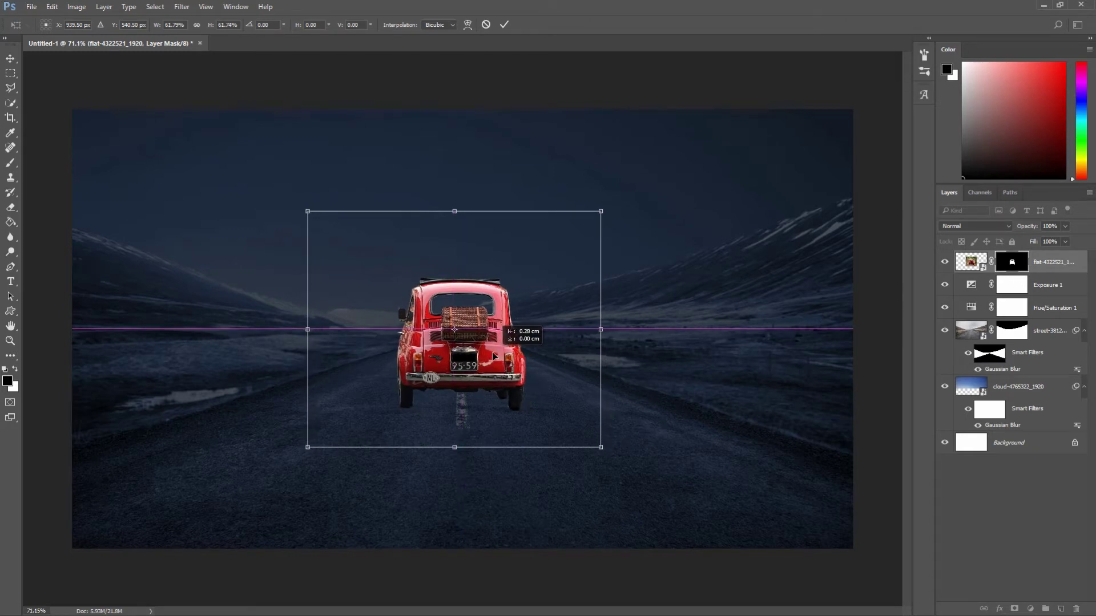
pyautogui.click(504, 24)
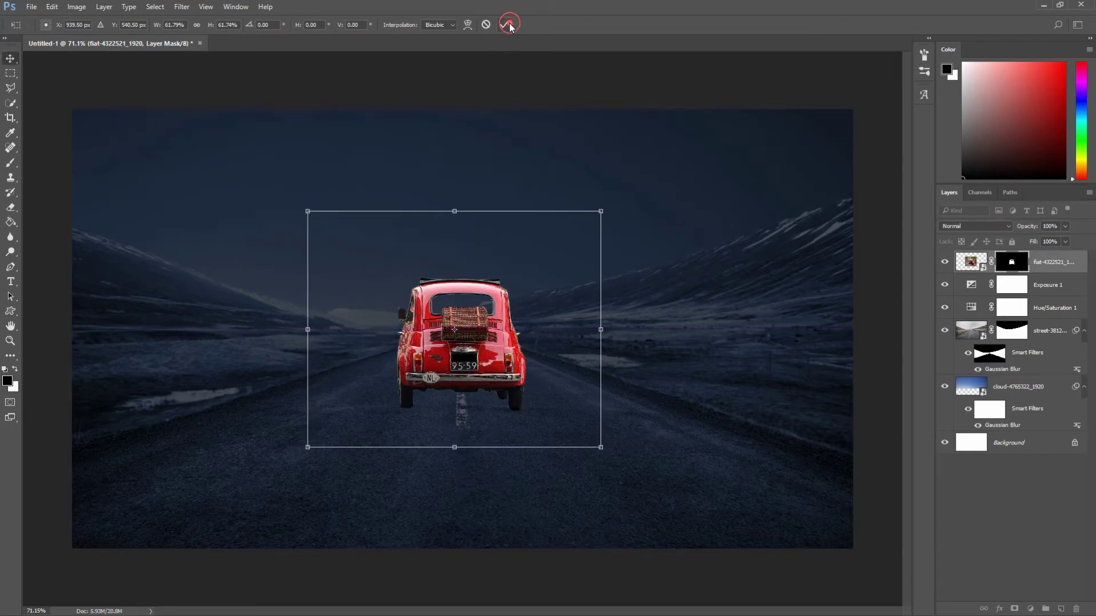
pyautogui.click(1007, 263)
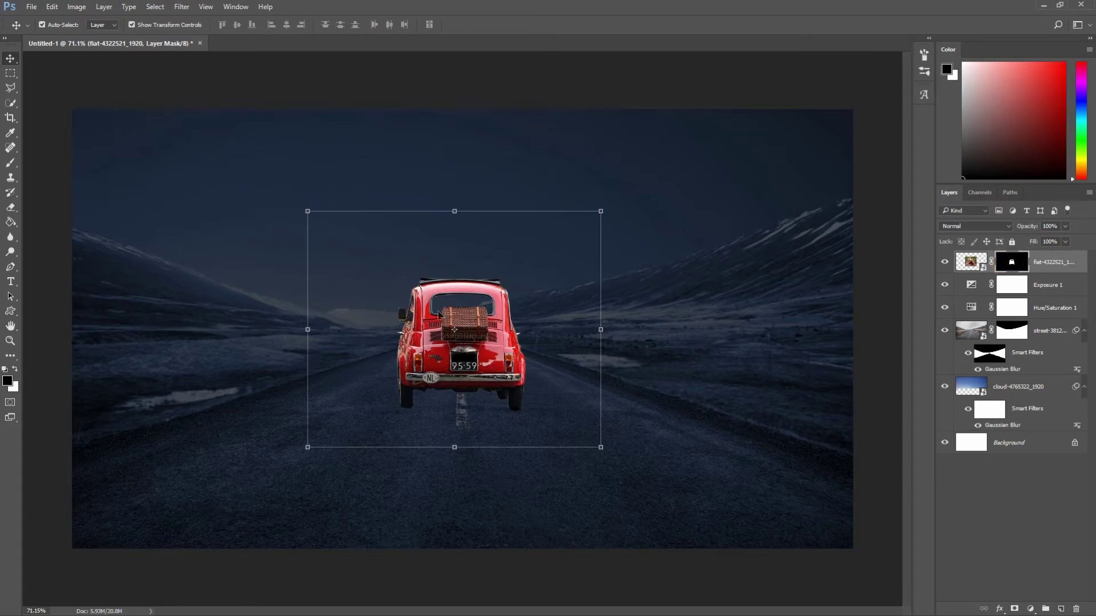
pyautogui.click(9, 163)
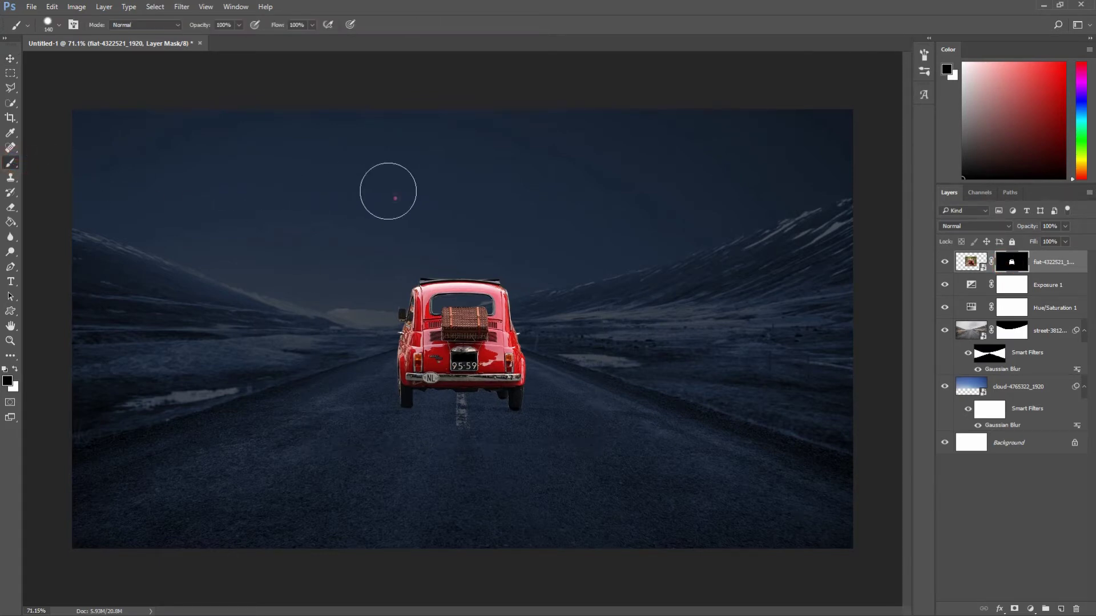
# Touch up the rear window mask edges with a 6 px hard round brush
pyautogui.rightClick(472, 273)
pyautogui.click(465, 309)
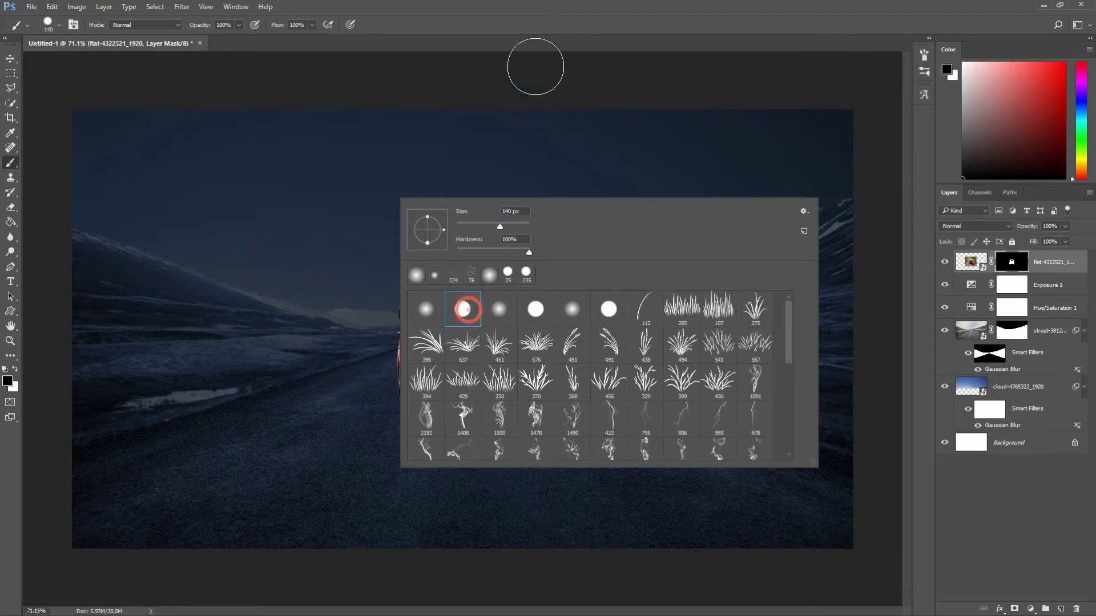
pyautogui.press('Return')
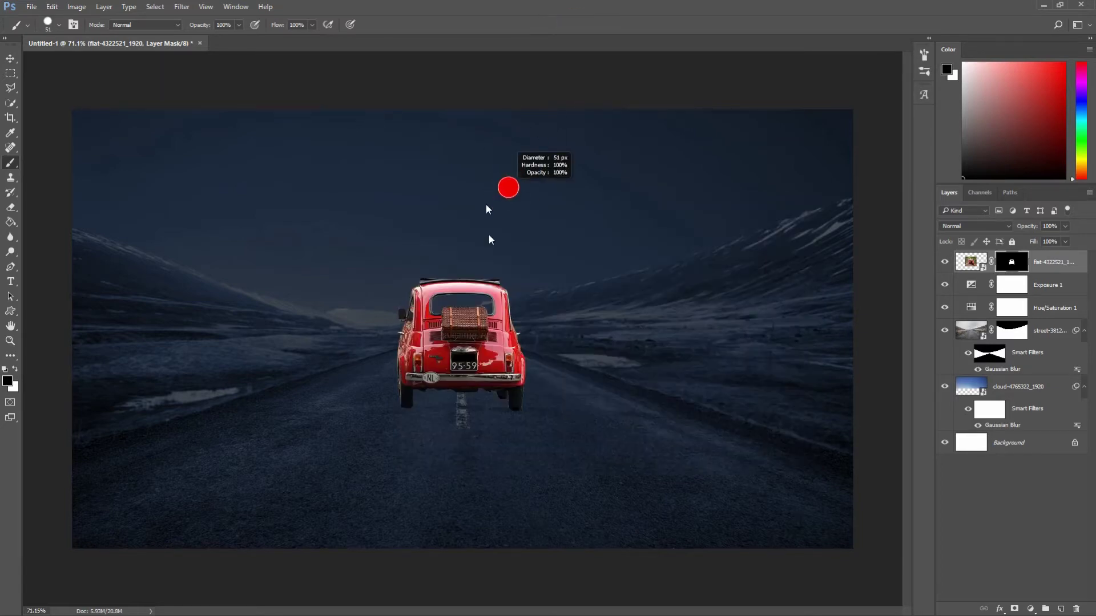
pyautogui.scroll(2, 488, 229)
pyautogui.scroll(3, 456, 256)
pyautogui.scroll(4, 428, 286)
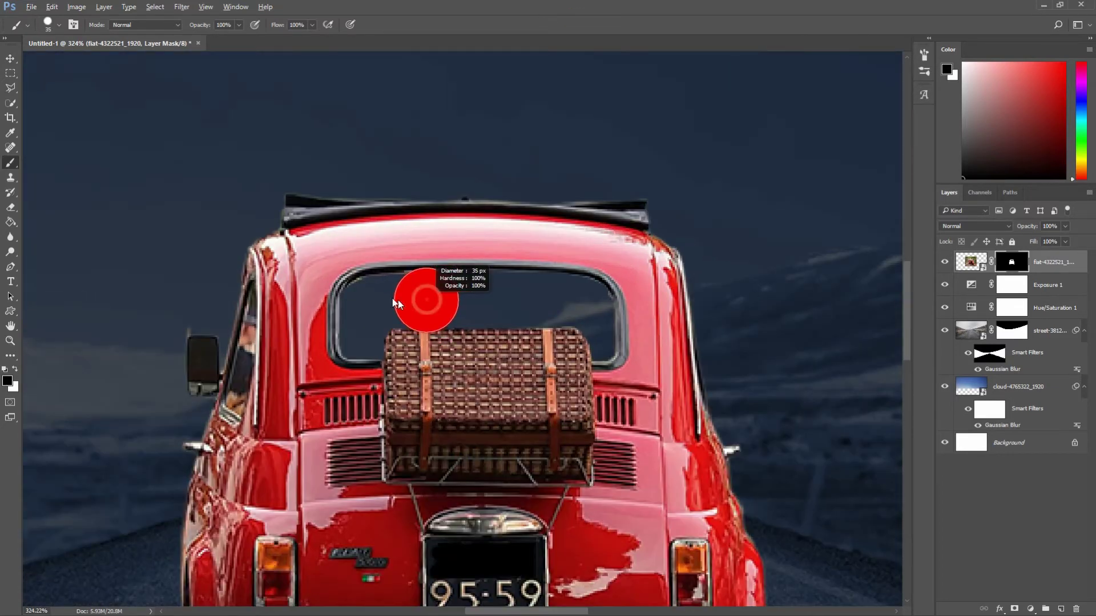
pyautogui.moveTo(398, 304); pyautogui.dragTo(371, 281)
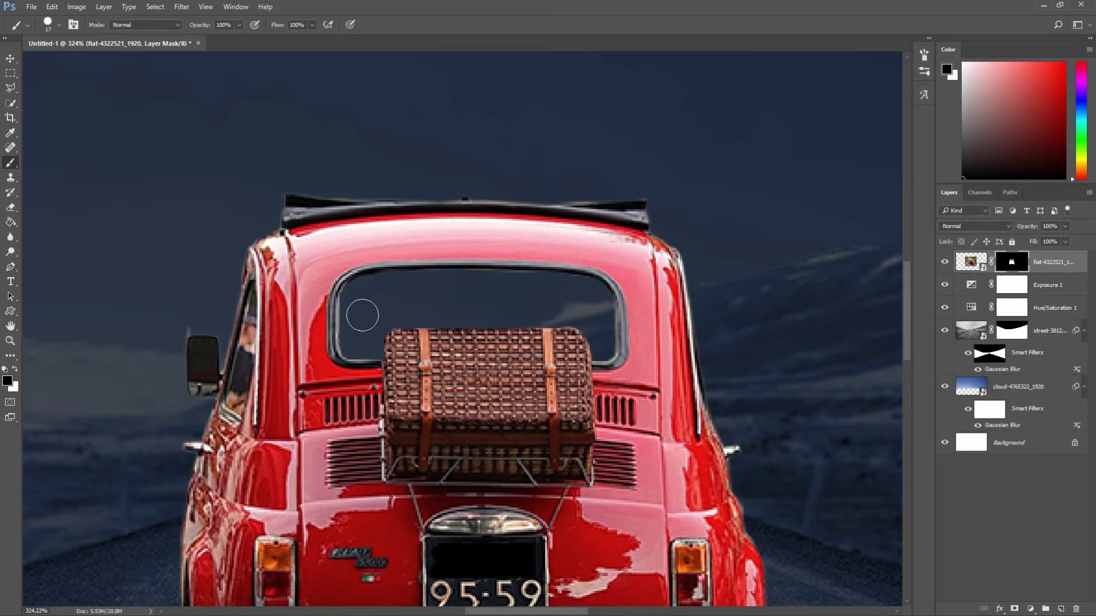
pyautogui.scroll(-3, 520, 286)
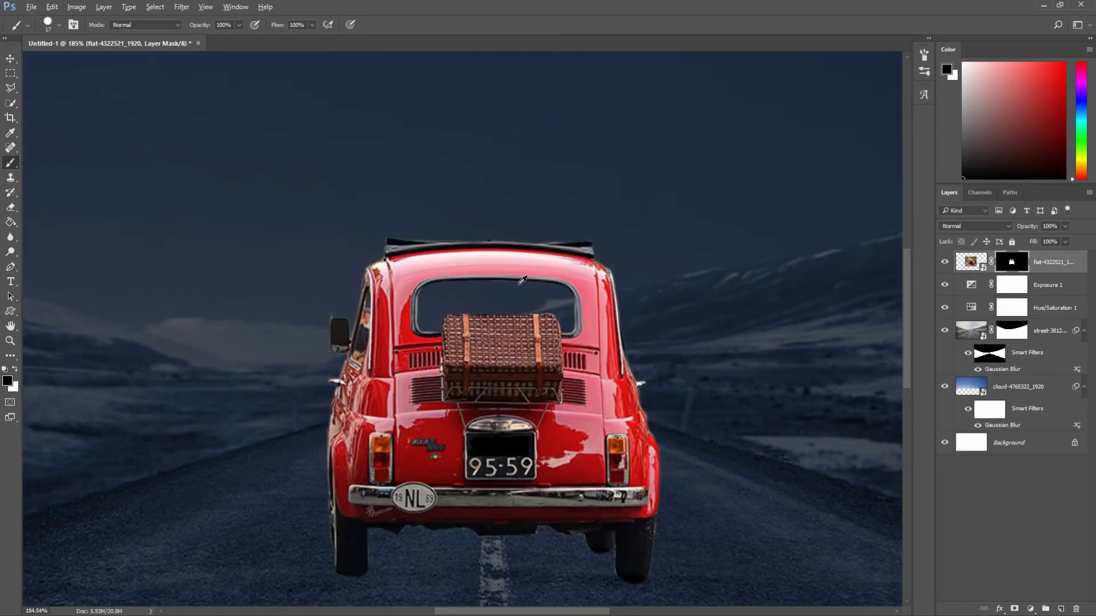
pyautogui.scroll(-2, 522, 279)
pyautogui.scroll(-2, 497, 278)
pyautogui.scroll(-2, 473, 277)
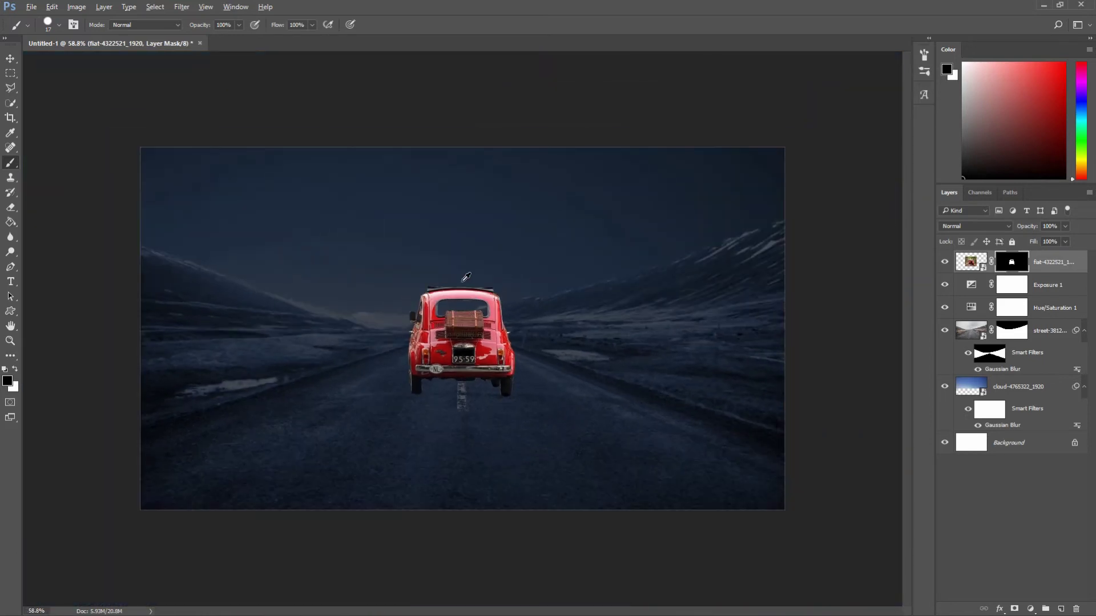
pyautogui.scroll(1, 465, 276)
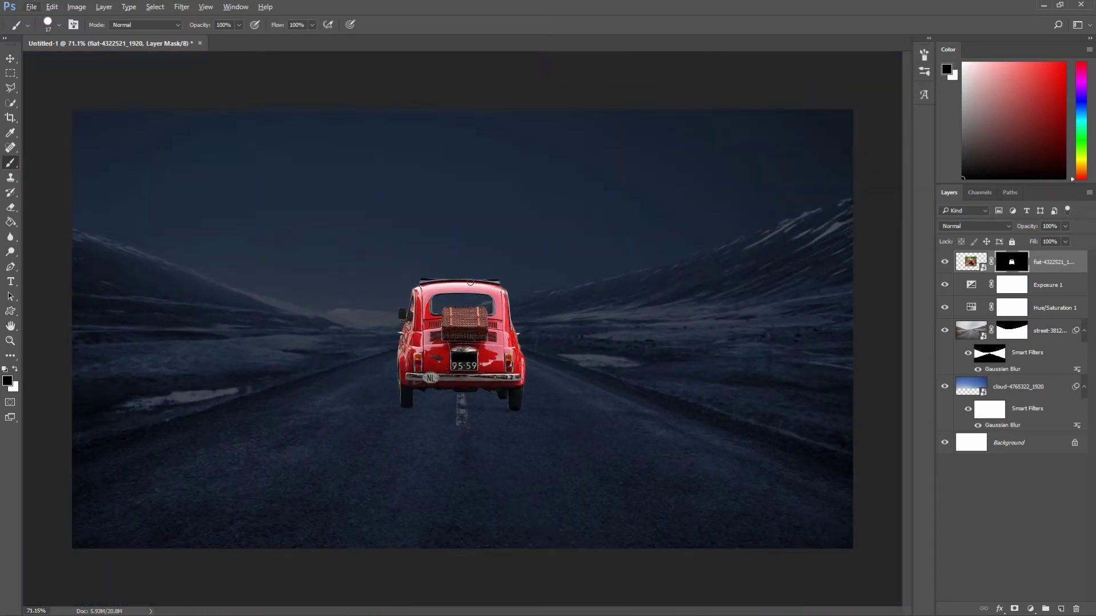
pyautogui.scroll(-1, 471, 282)
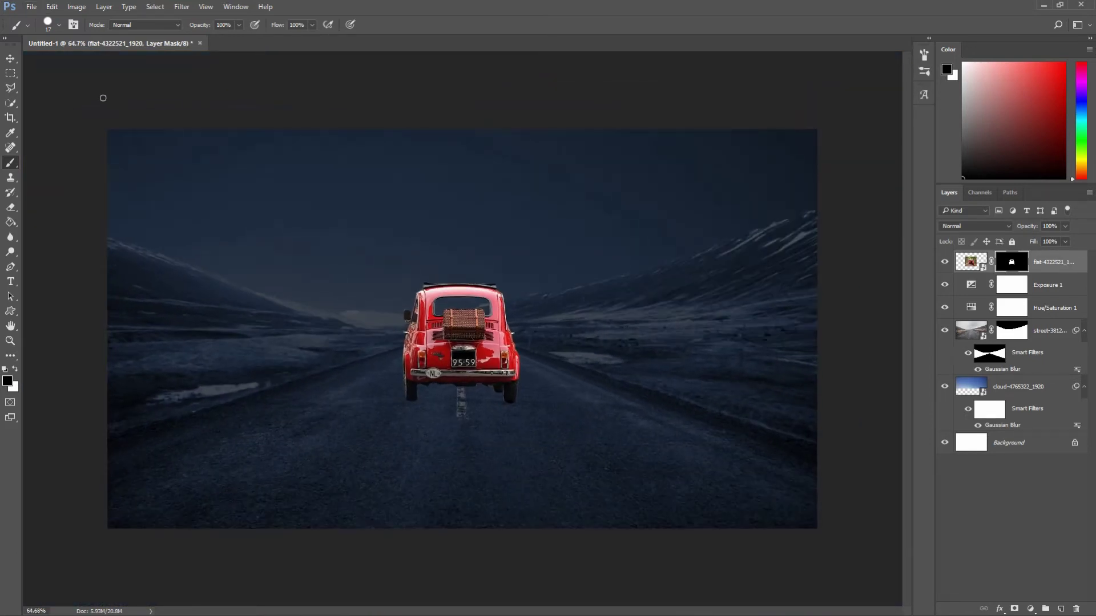
# Reselect the car image, cancel a trial transform, and target the Exposure 1 layer
pyautogui.click(10, 58)
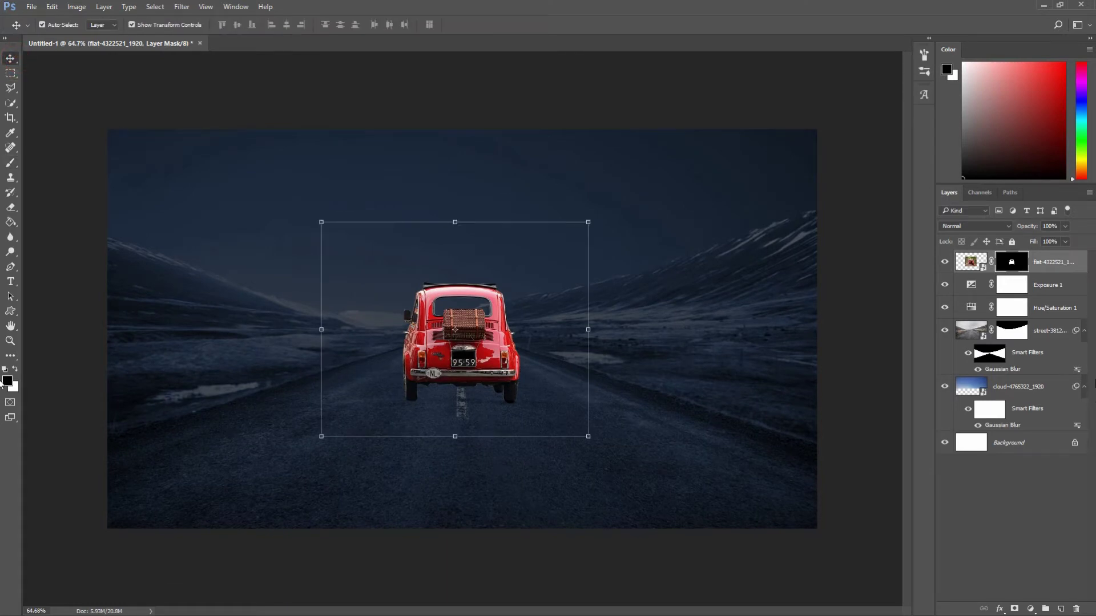
pyautogui.click(1057, 268)
pyautogui.hotkey('ctrl', 'h')
pyautogui.hotkey('ctrl', 't')
pyautogui.press('Return')
pyautogui.click(1041, 283)
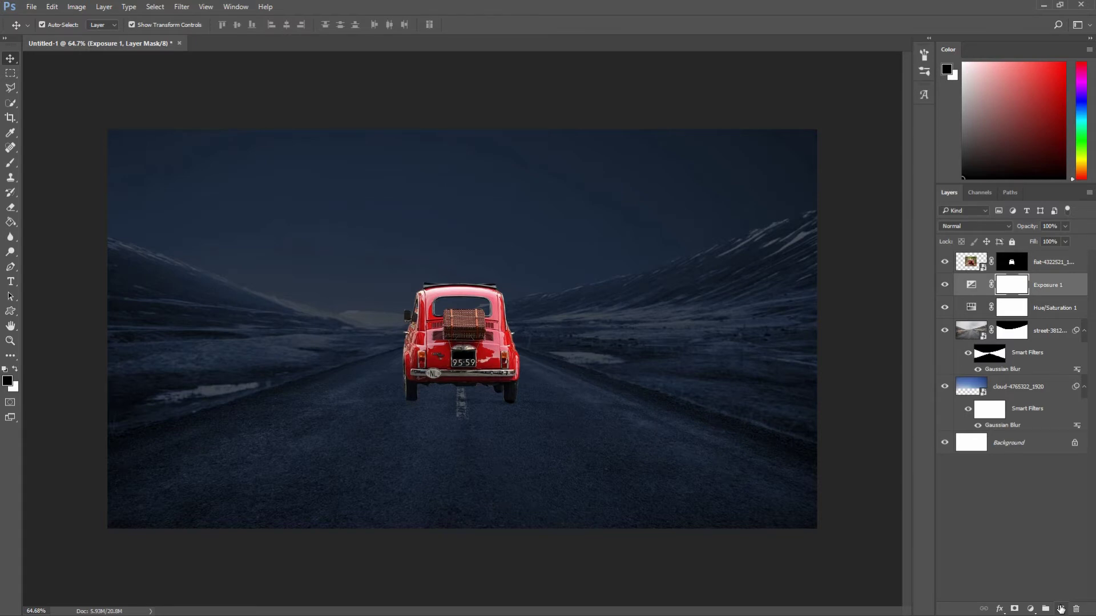
# Add Layer 1 above Exposure 1 and set a soft round brush of about 43 px
pyautogui.click(1060, 610)
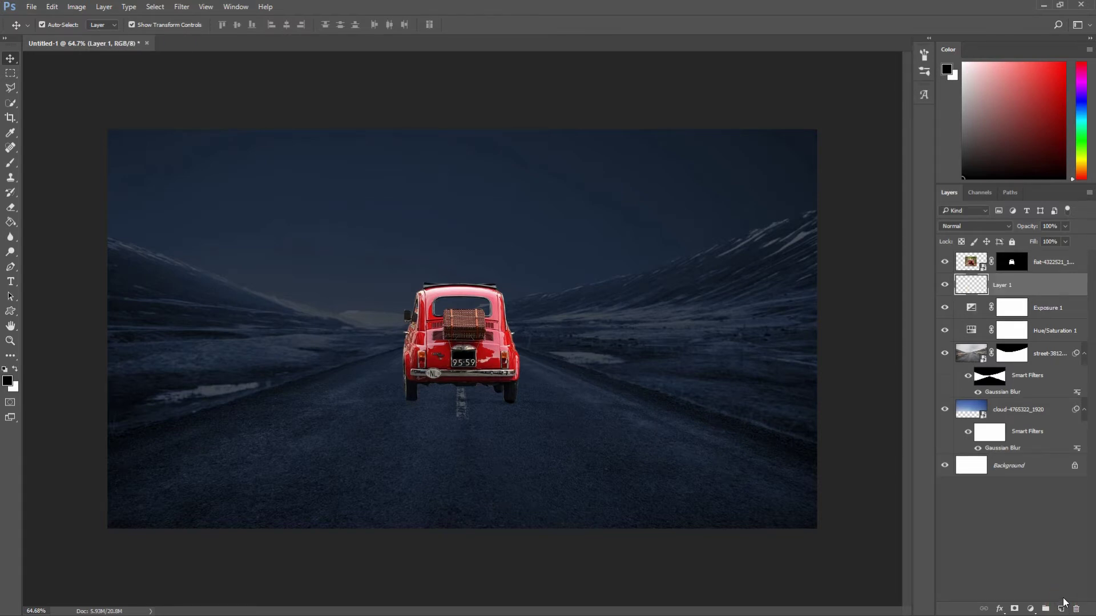
pyautogui.click(15, 165)
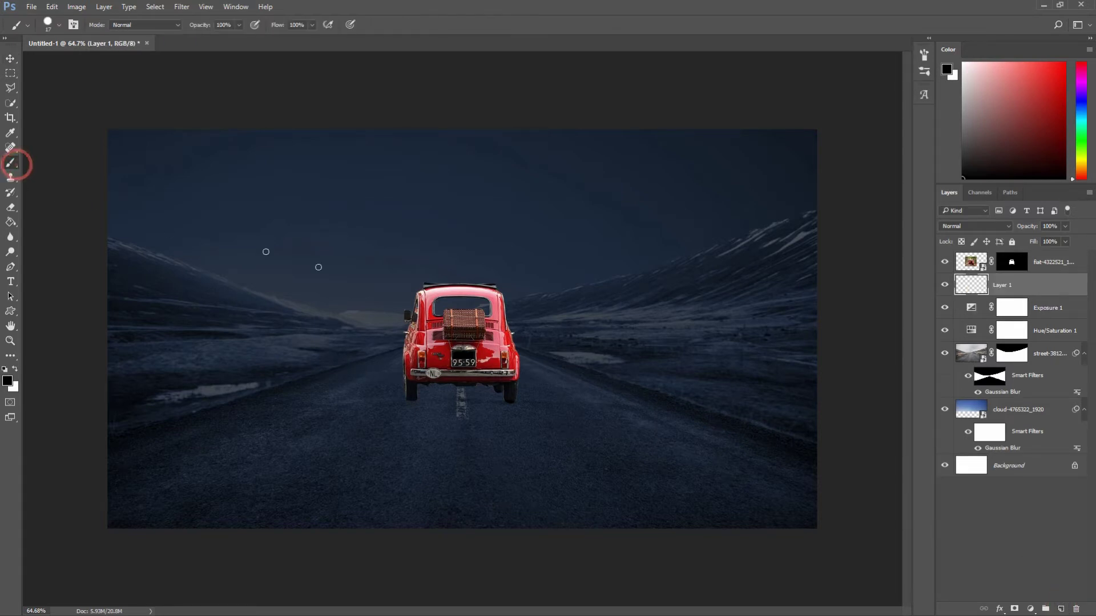
pyautogui.rightClick(582, 261)
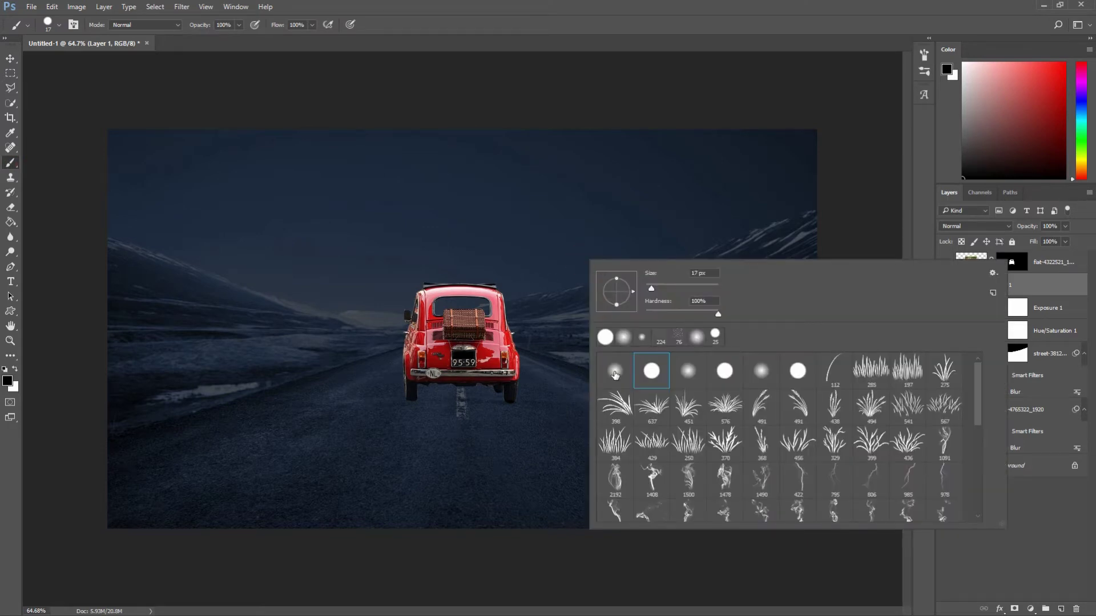
pyautogui.click(615, 375)
pyautogui.click(660, 26)
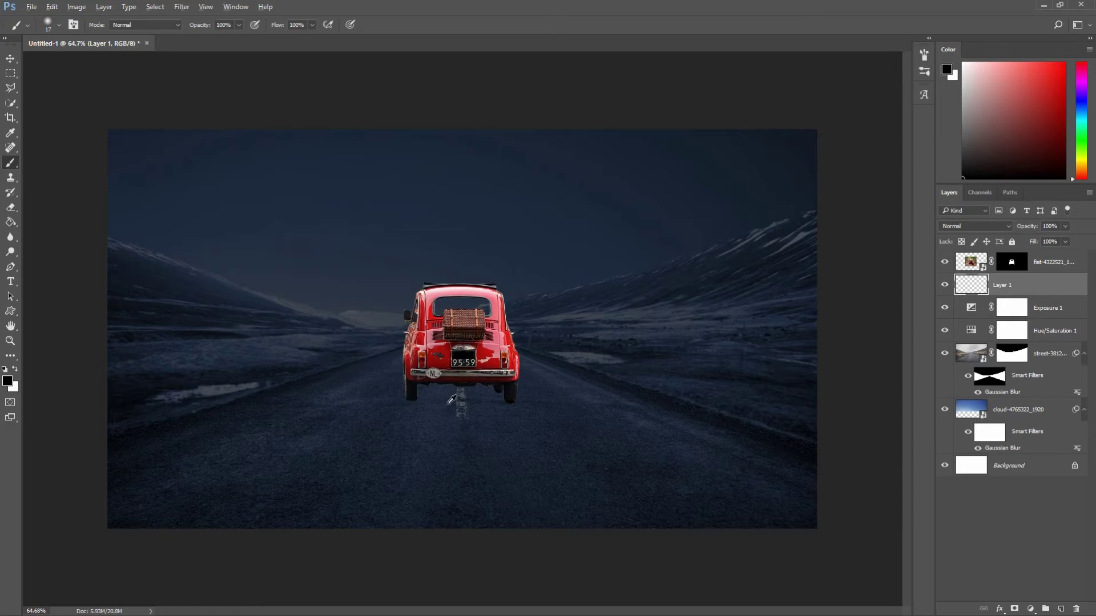
pyautogui.scroll(3, 449, 403)
pyautogui.keyDown('alt'); pyautogui.rightClick(444, 404); pyautogui.keyUp('alt')
pyautogui.moveTo(444, 405); pyautogui.dragTo(458, 405)
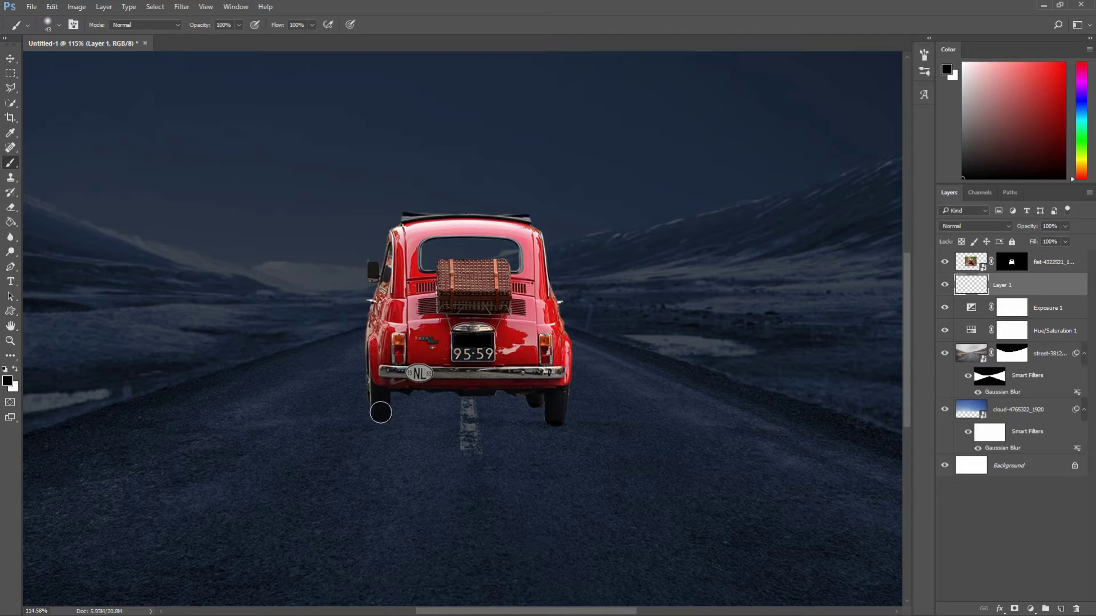
# Paint a black shadow under the car spanning between the rear wheels
pyautogui.click(379, 412)
pyautogui.keyDown('shift'); pyautogui.click(545, 426); pyautogui.keyUp('shift')
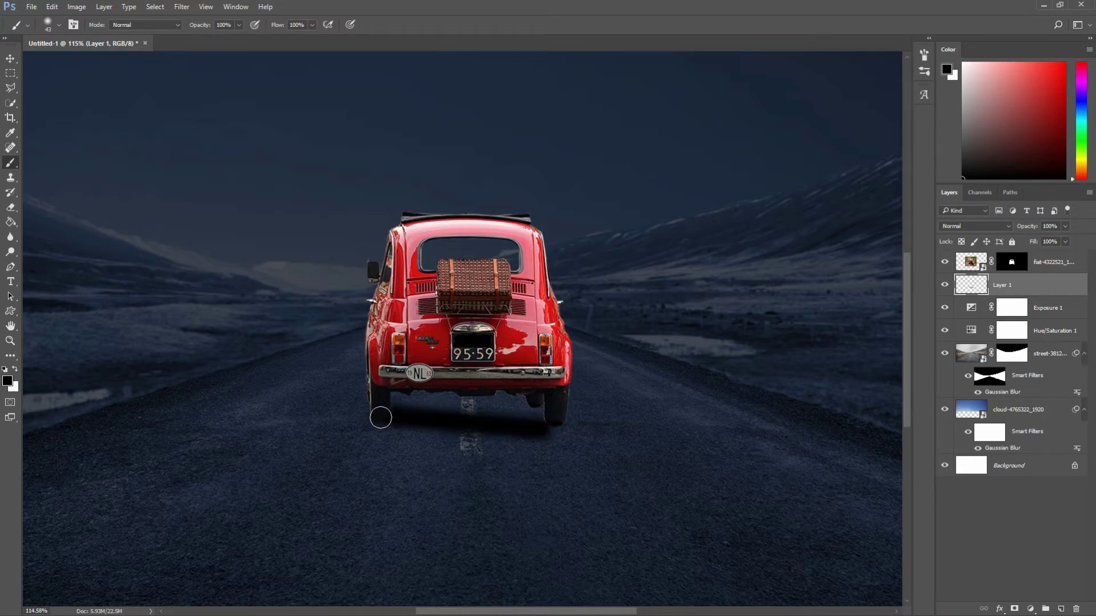
pyautogui.moveTo(380, 418)
pyautogui.mouseDown()
pyautogui.moveTo(548, 435)
pyautogui.moveTo(511, 411)
pyautogui.moveTo(400, 394)
pyautogui.moveTo(391, 403)
pyautogui.moveTo(555, 430)
pyautogui.moveTo(547, 440)
pyautogui.moveTo(381, 420)
pyautogui.moveTo(537, 418)
pyautogui.moveTo(524, 400)
pyautogui.moveTo(413, 390)
pyautogui.moveTo(535, 408)
pyautogui.moveTo(469, 397)
pyautogui.mouseUp()
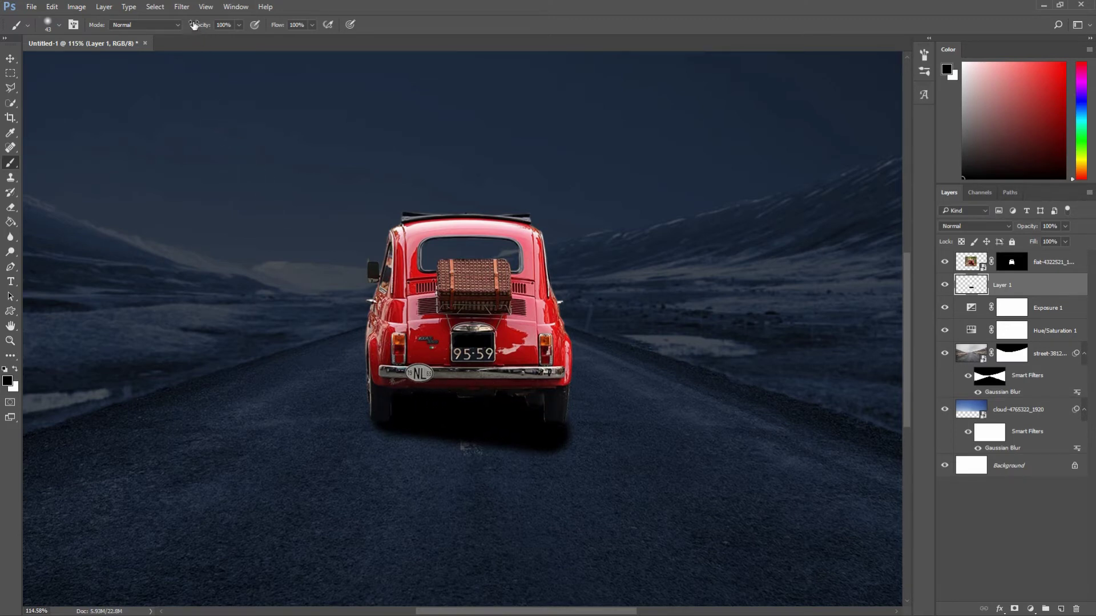
pyautogui.click(182, 6)
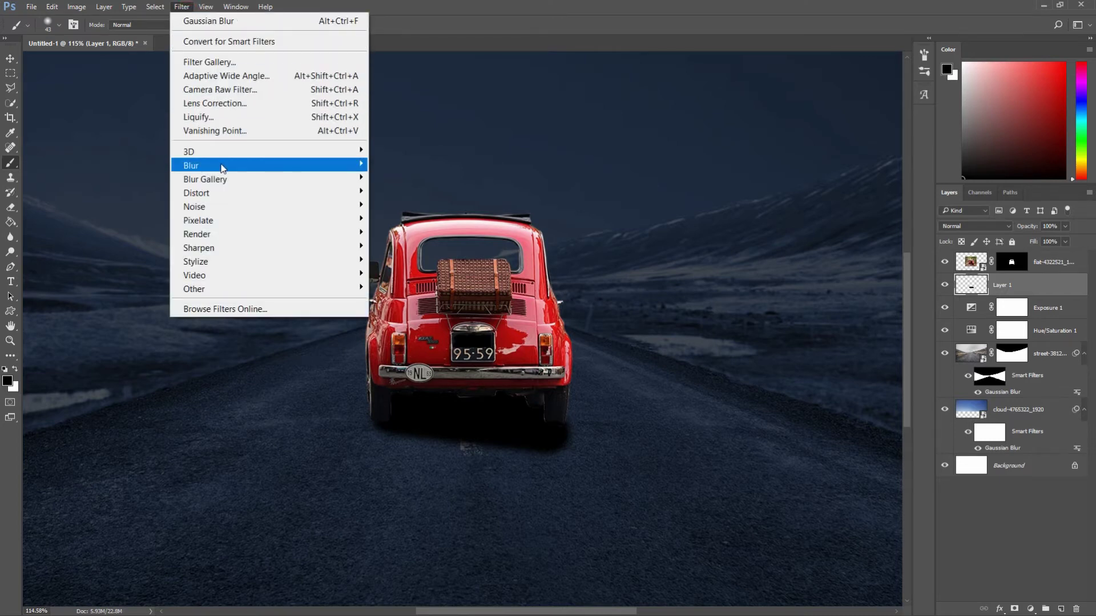
# Soften the Layer 1 shadow with a Gaussian Blur of about 15.3 px radius
pyautogui.moveTo(205, 166)
pyautogui.click(402, 220)
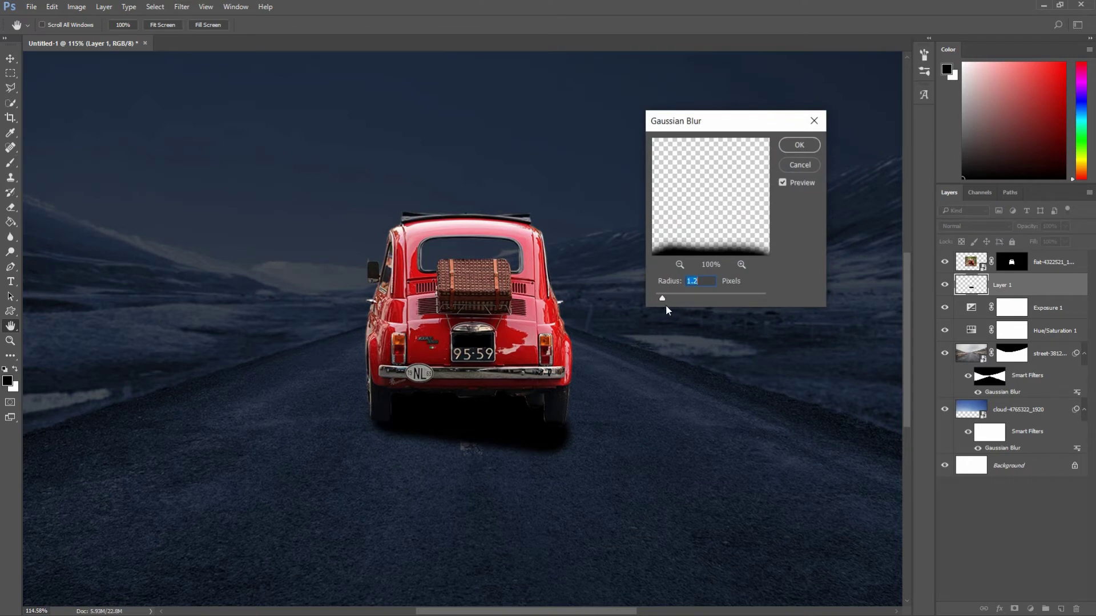
pyautogui.moveTo(662, 302); pyautogui.dragTo(702, 295)
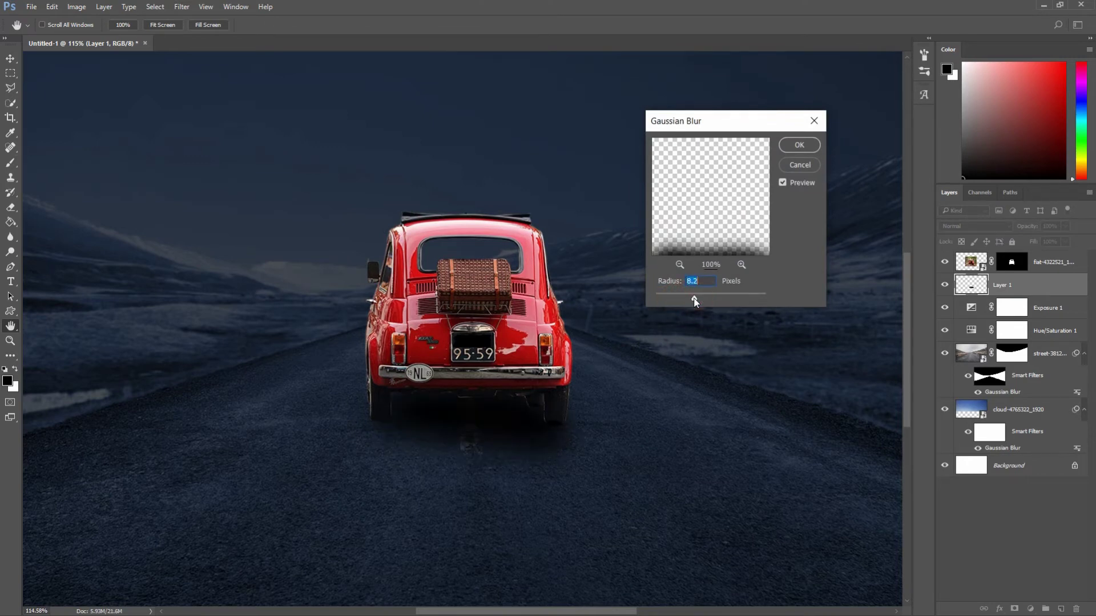
pyautogui.moveTo(701, 295); pyautogui.dragTo(700, 301)
pyautogui.press('Return')
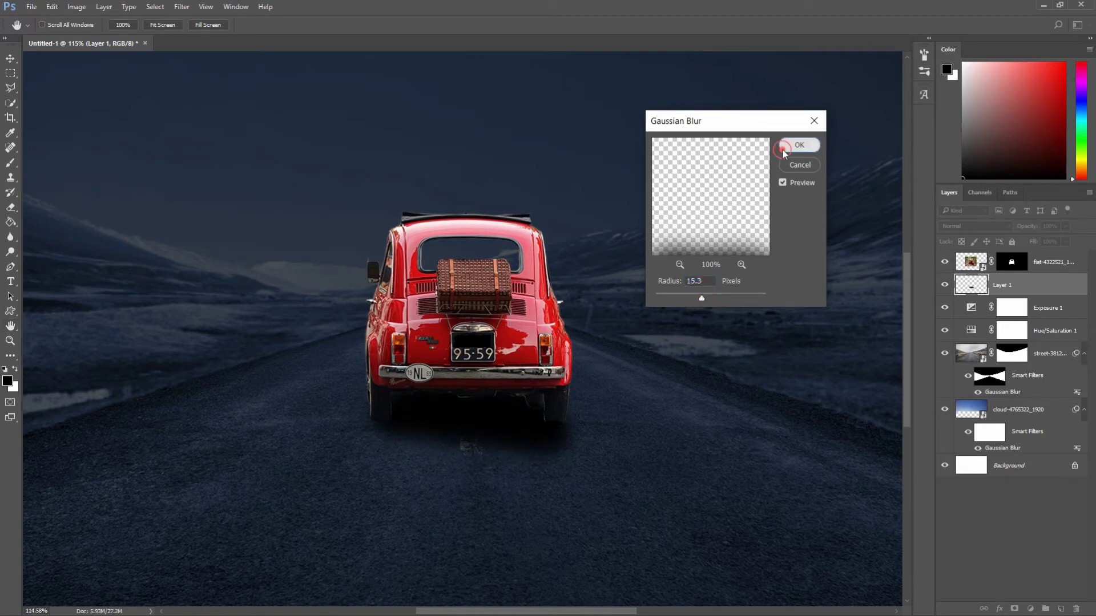
pyautogui.press('b')
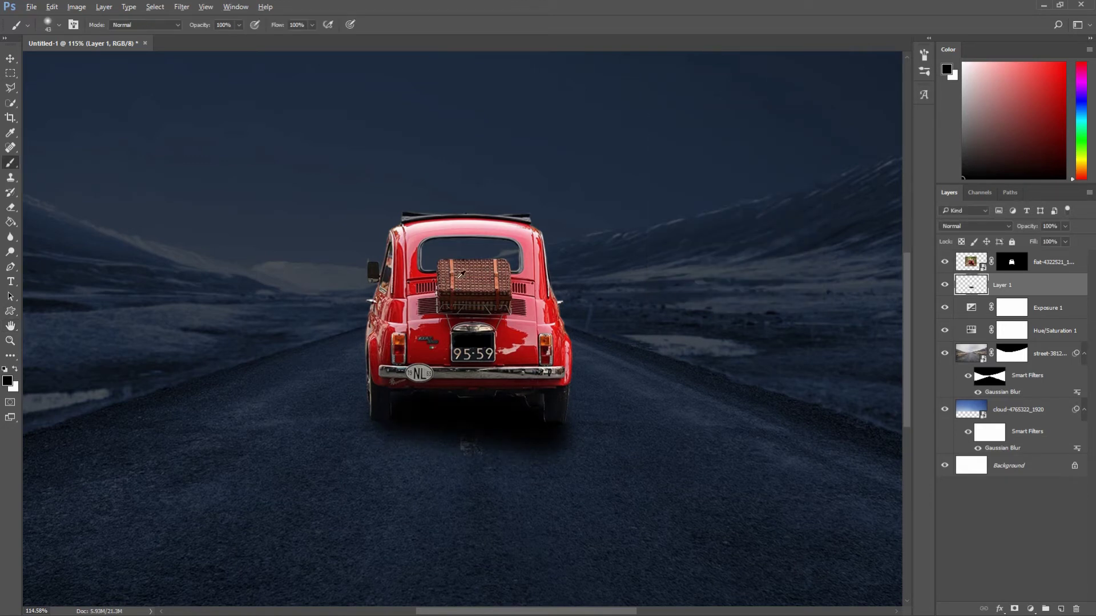
pyautogui.keyDown('alt'); pyautogui.scroll(-5, 455, 279); pyautogui.keyUp('alt')
pyautogui.keyDown('alt'); pyautogui.scroll(2, 445, 274); pyautogui.keyUp('alt')
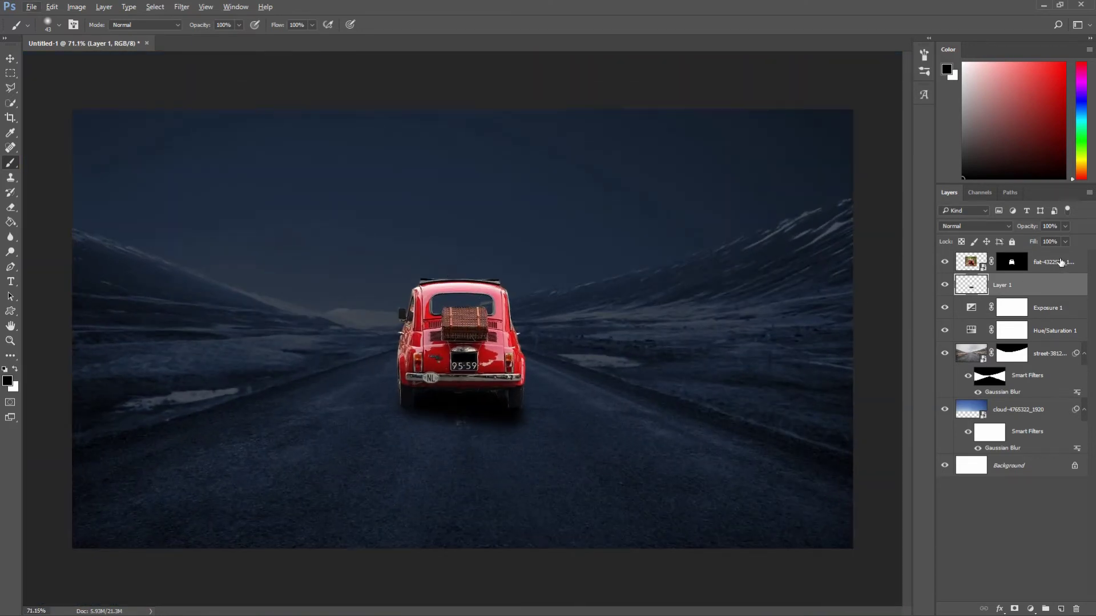
# Clip a colorized Hue/Saturation layer to the car: Hue ~221, Saturation 36, Lightness -17
pyautogui.click(1062, 263)
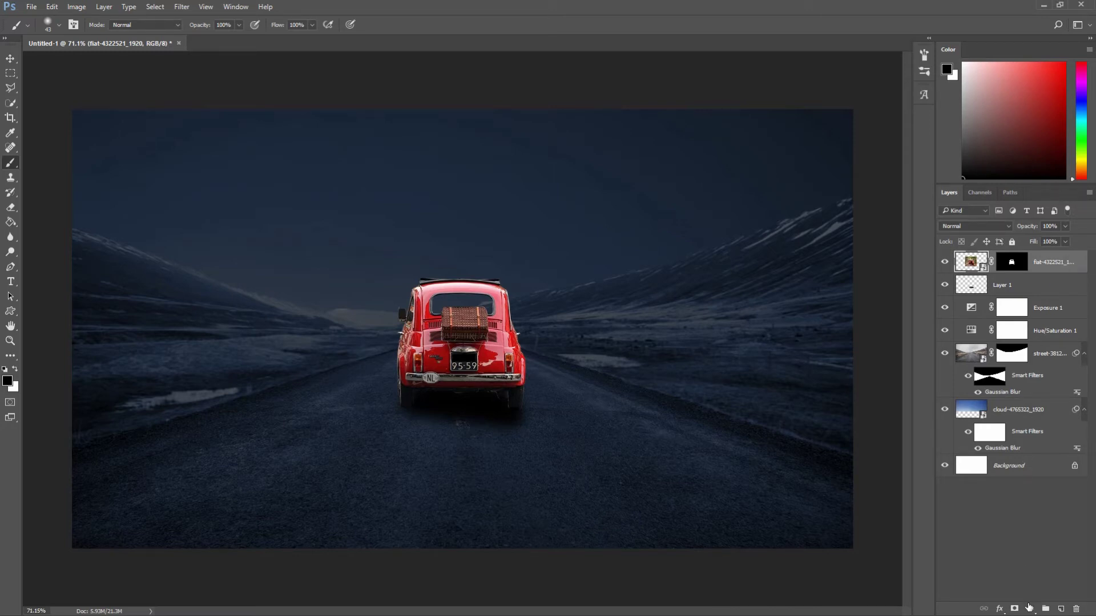
pyautogui.click(1028, 607)
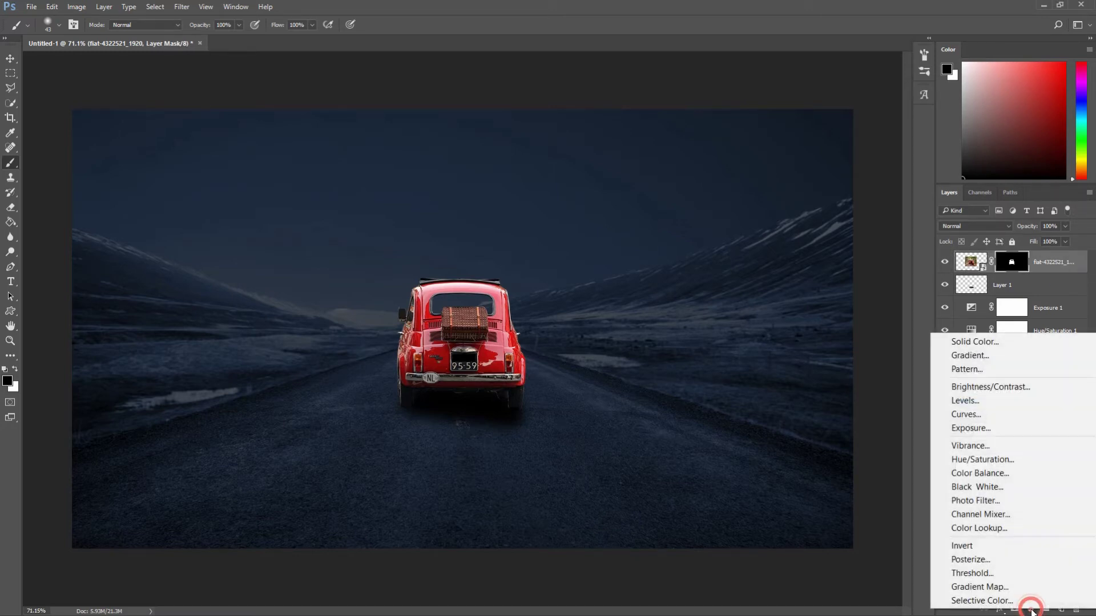
pyautogui.click(988, 461)
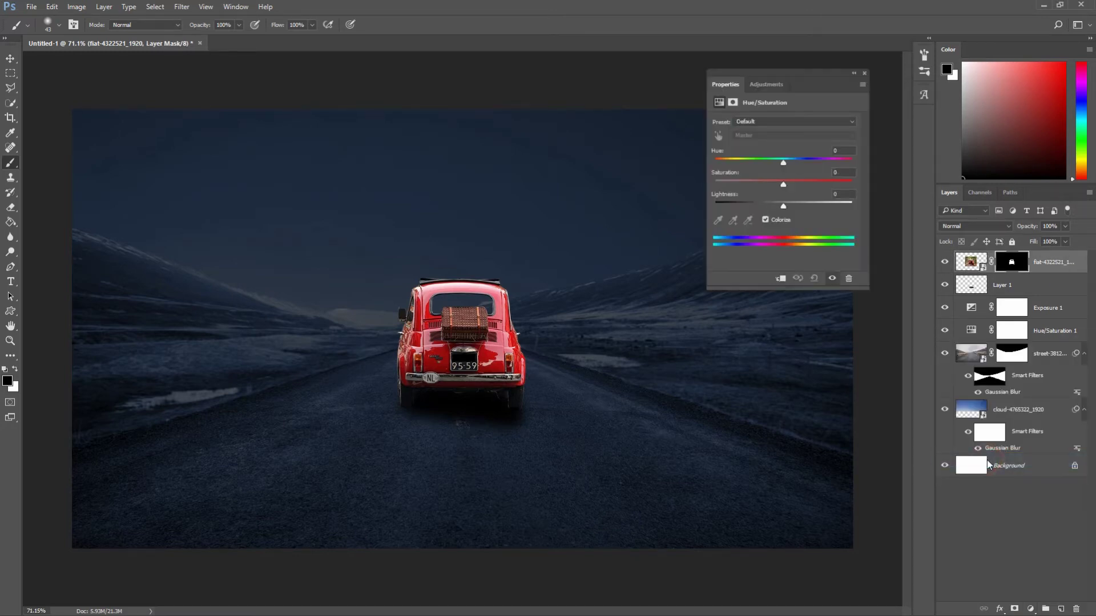
pyautogui.click(780, 279)
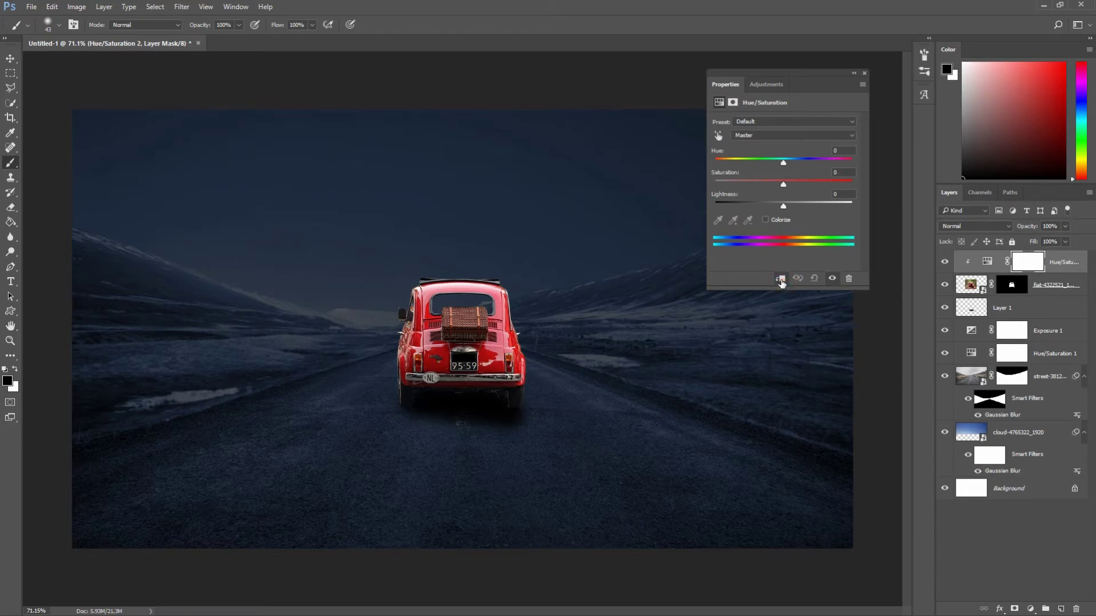
pyautogui.click(765, 220)
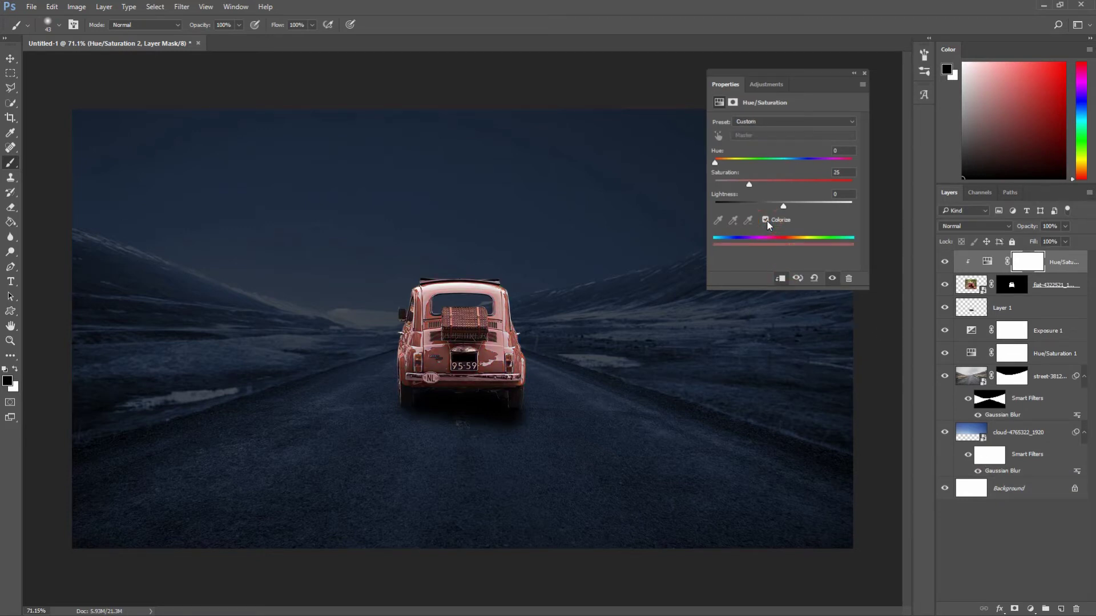
pyautogui.moveTo(715, 164)
pyautogui.mouseDown()
pyautogui.moveTo(804, 166)
pyautogui.moveTo(796, 173)
pyautogui.mouseUp()
pyautogui.moveTo(783, 206)
pyautogui.mouseDown()
pyautogui.moveTo(773, 209)
pyautogui.moveTo(765, 188)
pyautogui.mouseUp()
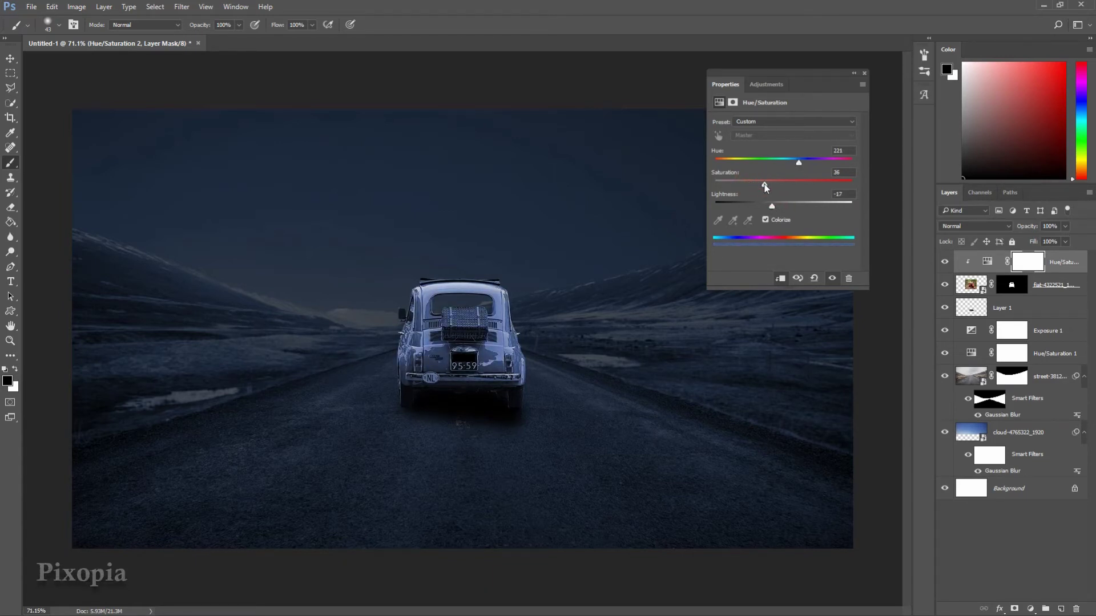
pyautogui.click(864, 73)
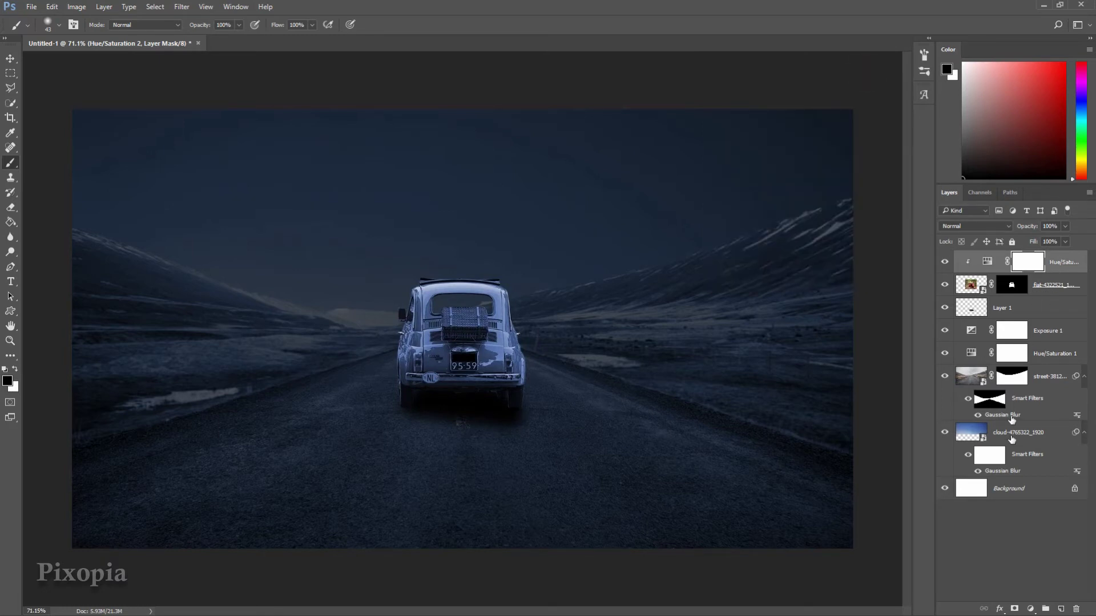
# Clip an Exposure adjustment at -1.78 to the car to darken it
pyautogui.click(1028, 608)
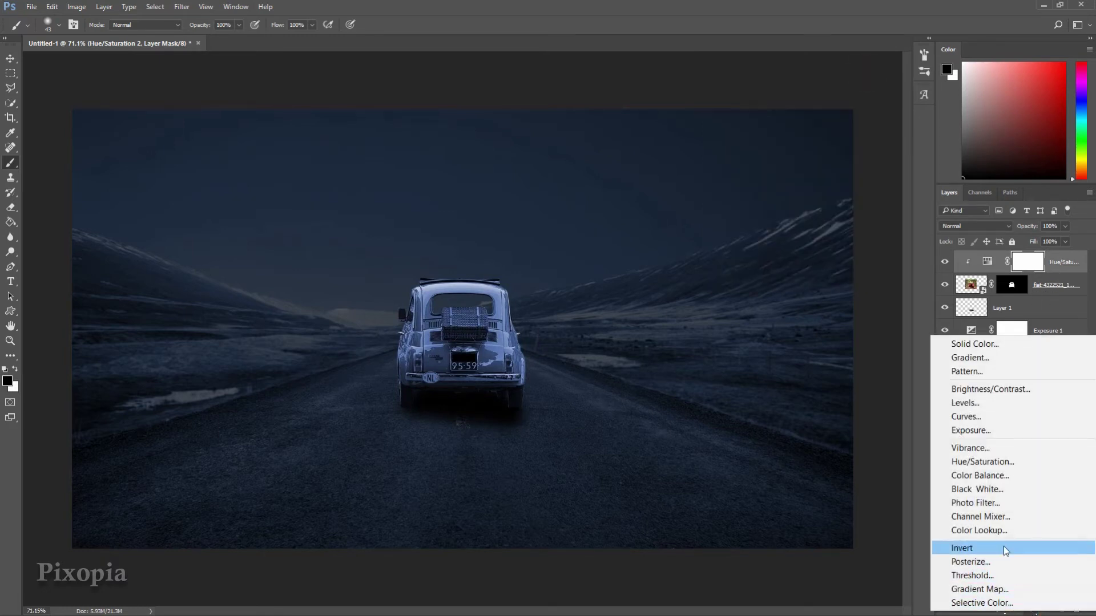
pyautogui.click(986, 432)
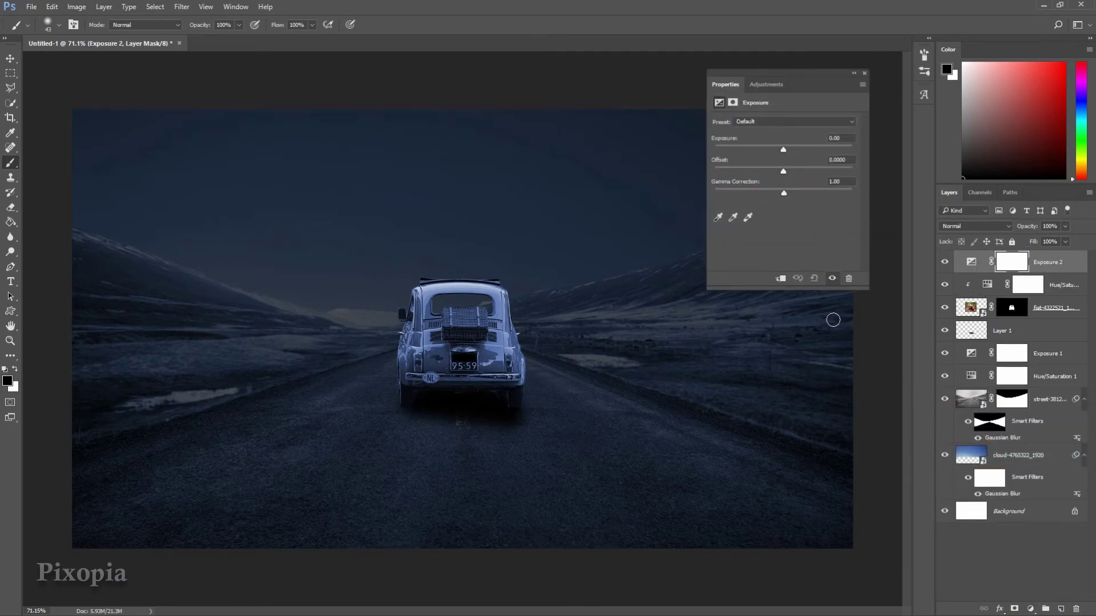
pyautogui.click(782, 278)
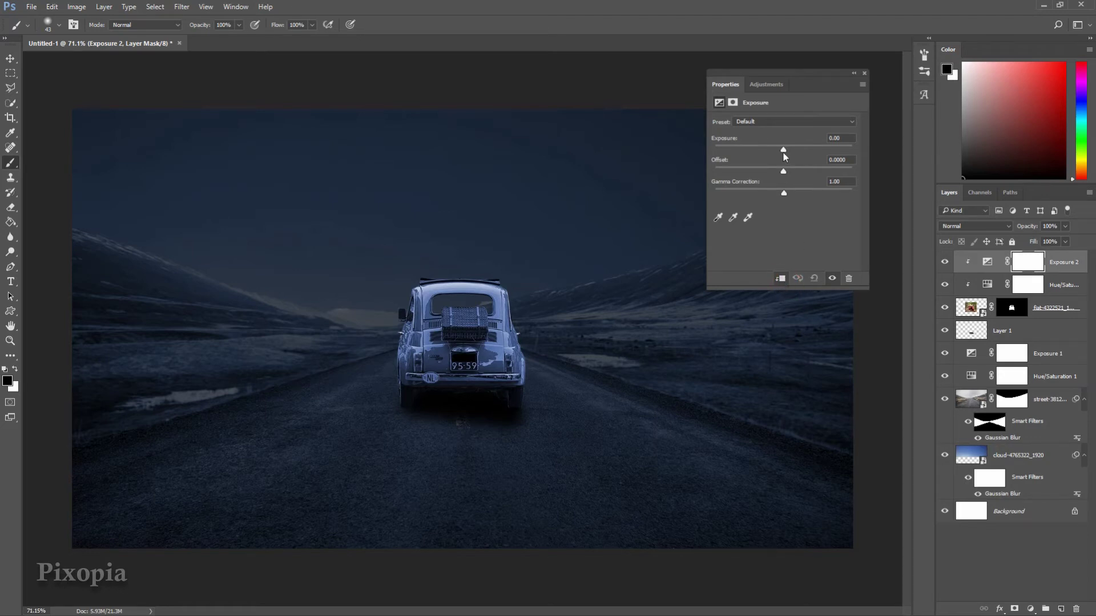
pyautogui.moveTo(783, 151); pyautogui.dragTo(770, 151)
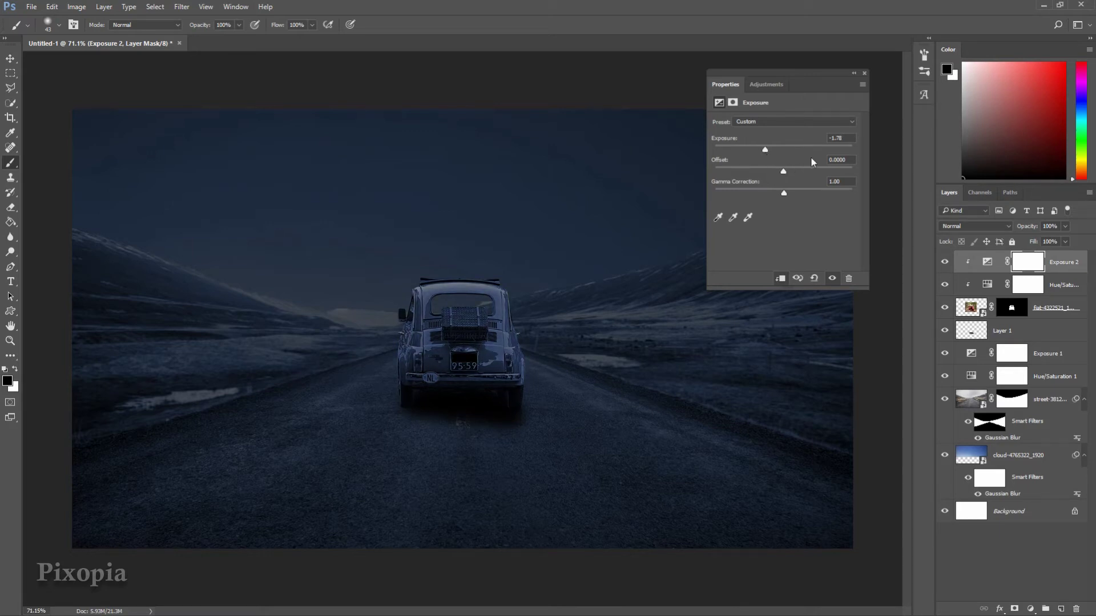
pyautogui.click(864, 74)
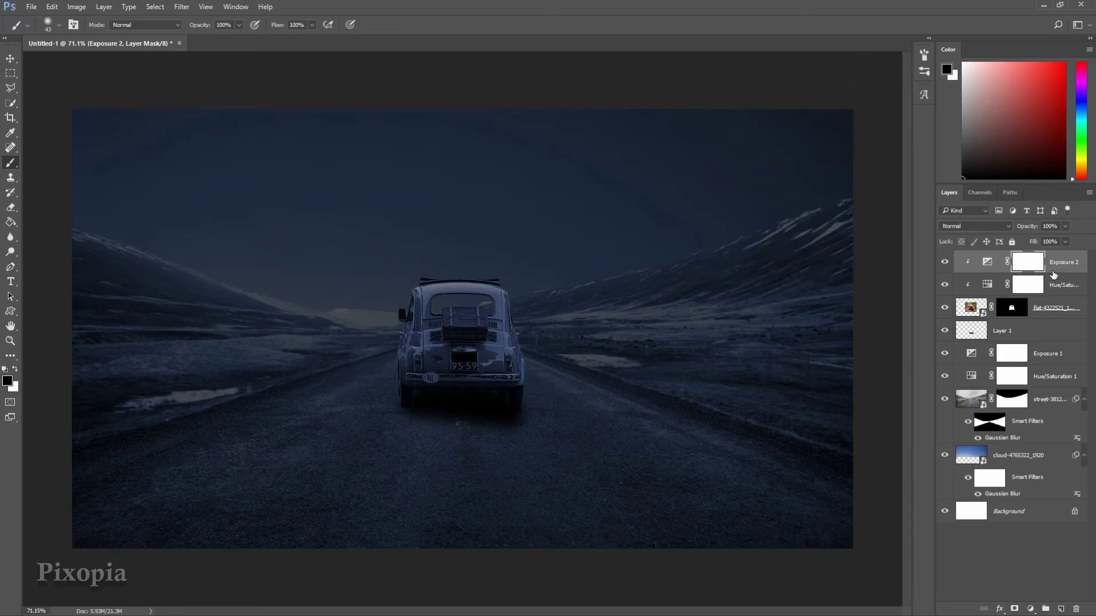
pyautogui.press('g')
# Add Layer 2 in Screen blend mode and set the foreground colour to pure red
pyautogui.click(1059, 609)
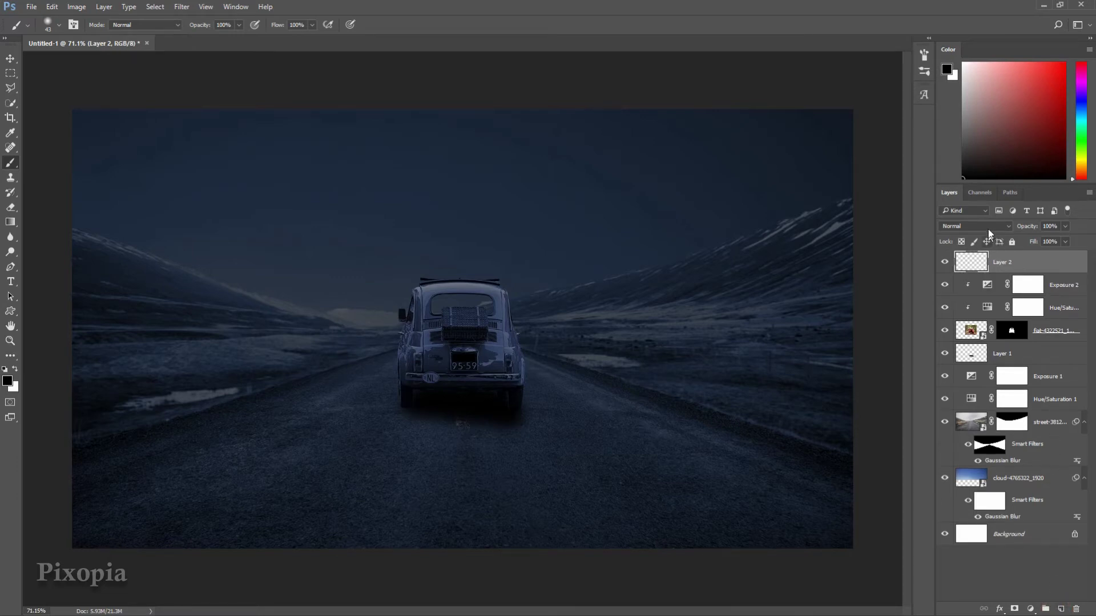
pyautogui.click(988, 227)
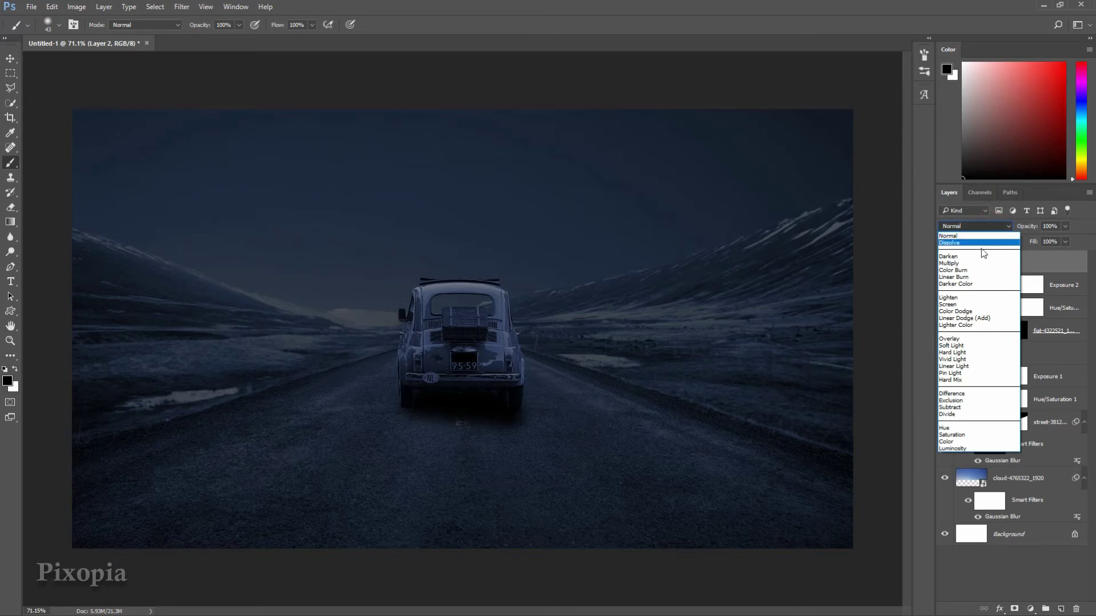
pyautogui.click(967, 306)
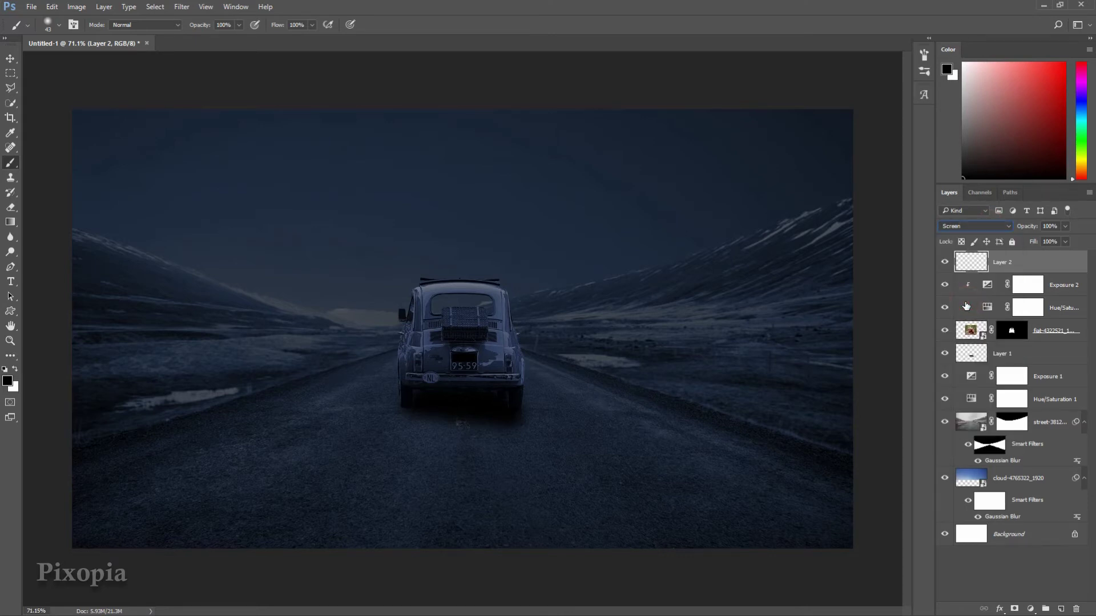
pyautogui.click(9, 381)
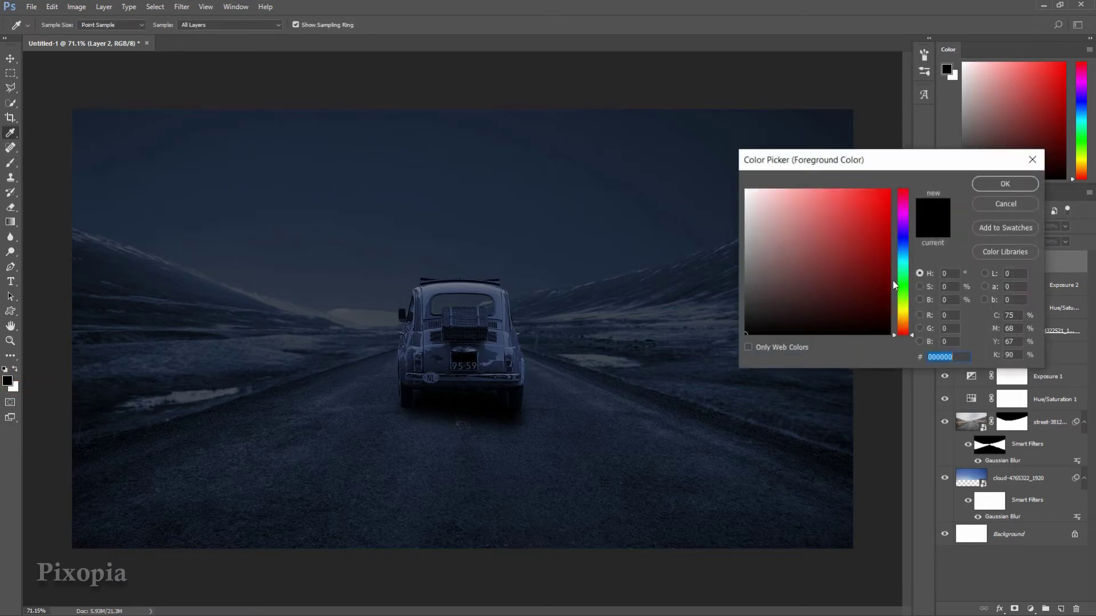
pyautogui.moveTo(866, 220); pyautogui.dragTo(955, 154)
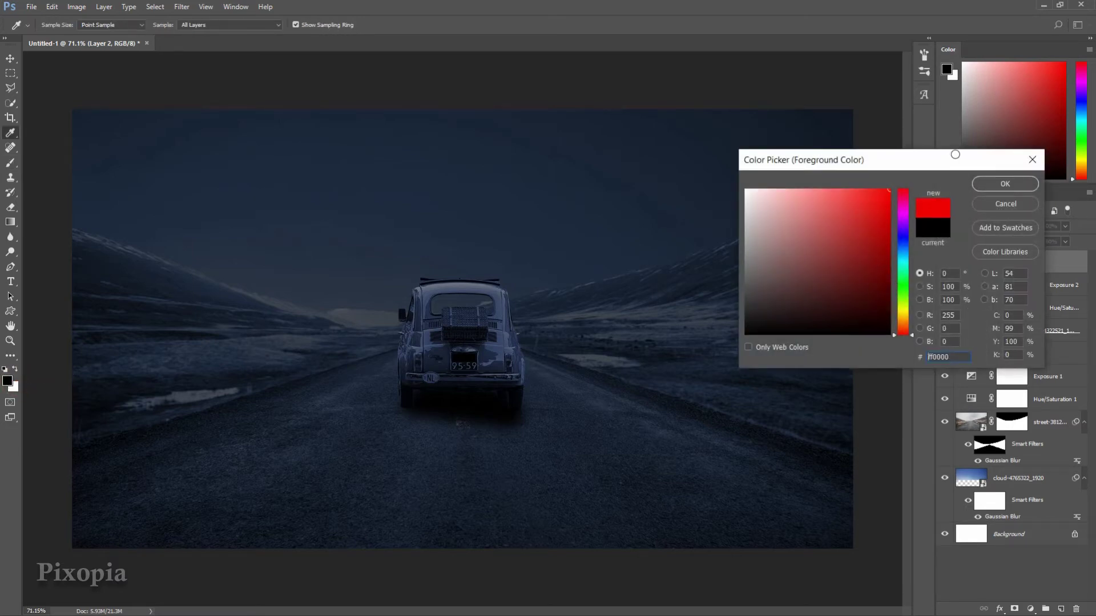
pyautogui.click(1004, 183)
pyautogui.press('b')
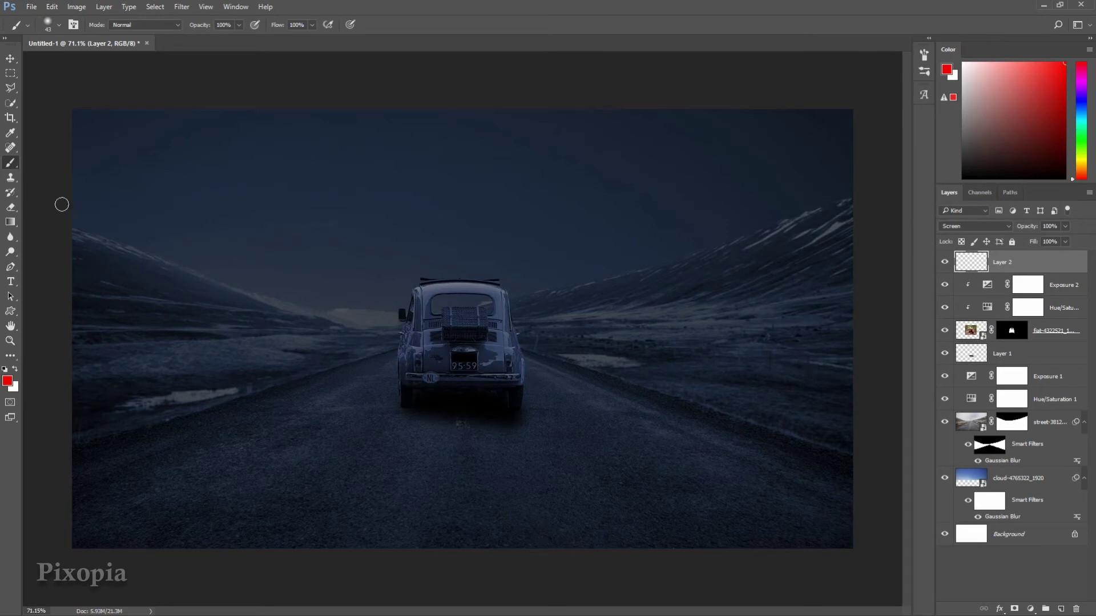
# Draw radial red gradient glows over the left and right tail lights
pyautogui.click(10, 223)
pyautogui.moveTo(10, 223); pyautogui.dragTo(24, 223)
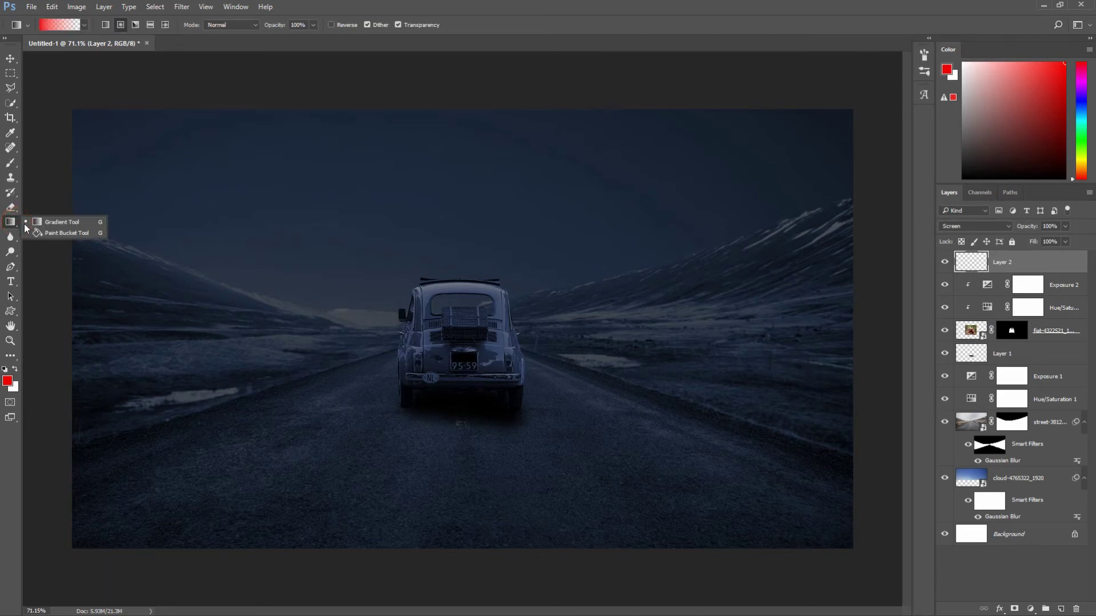
pyautogui.click(59, 222)
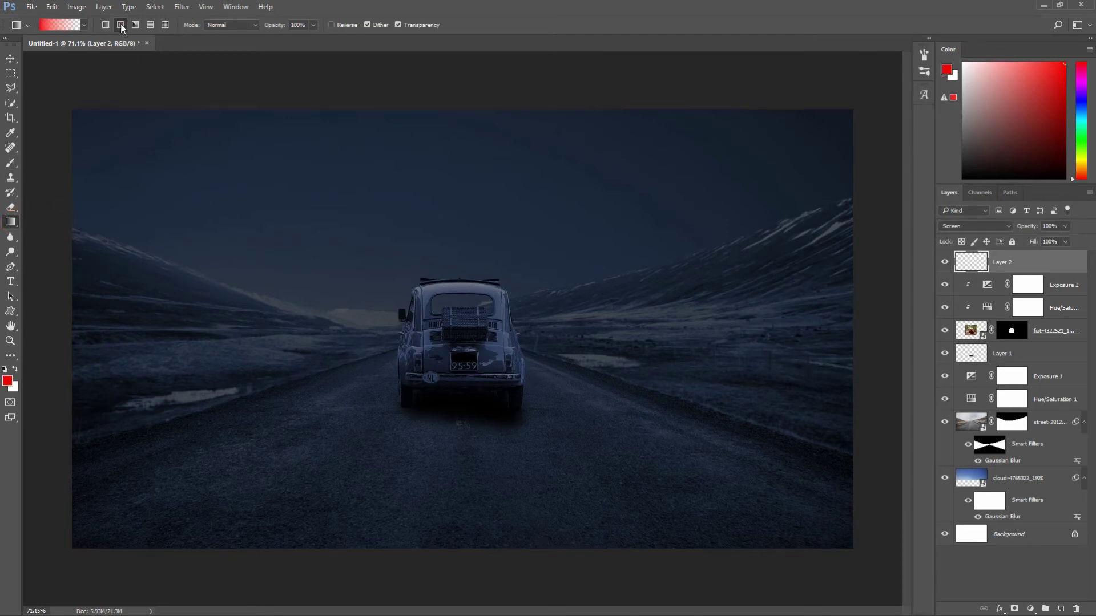
pyautogui.scroll(2, 418, 366)
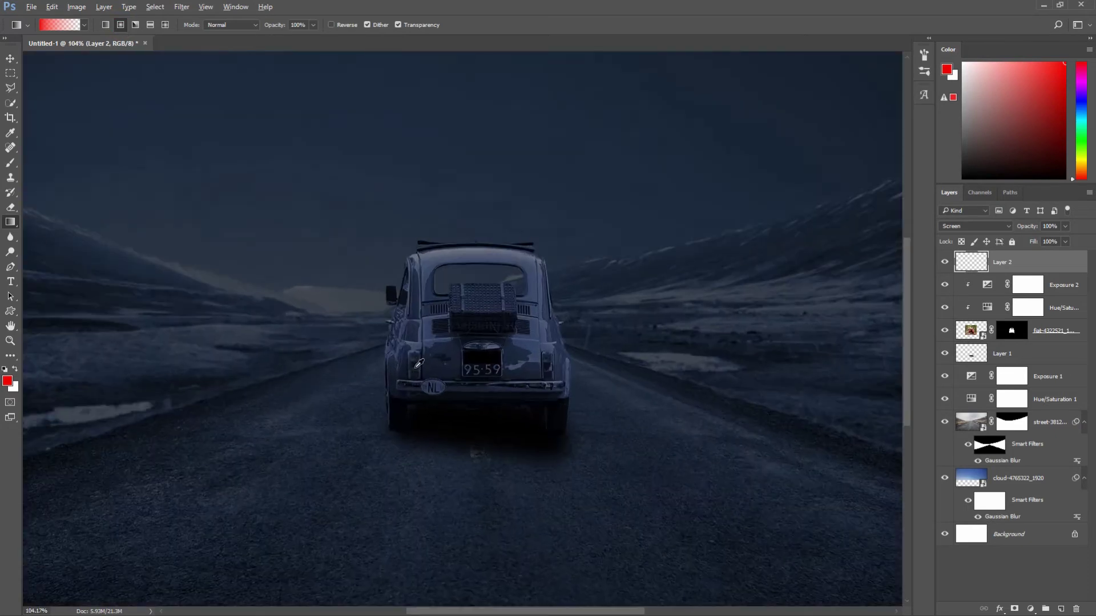
pyautogui.scroll(2, 418, 366)
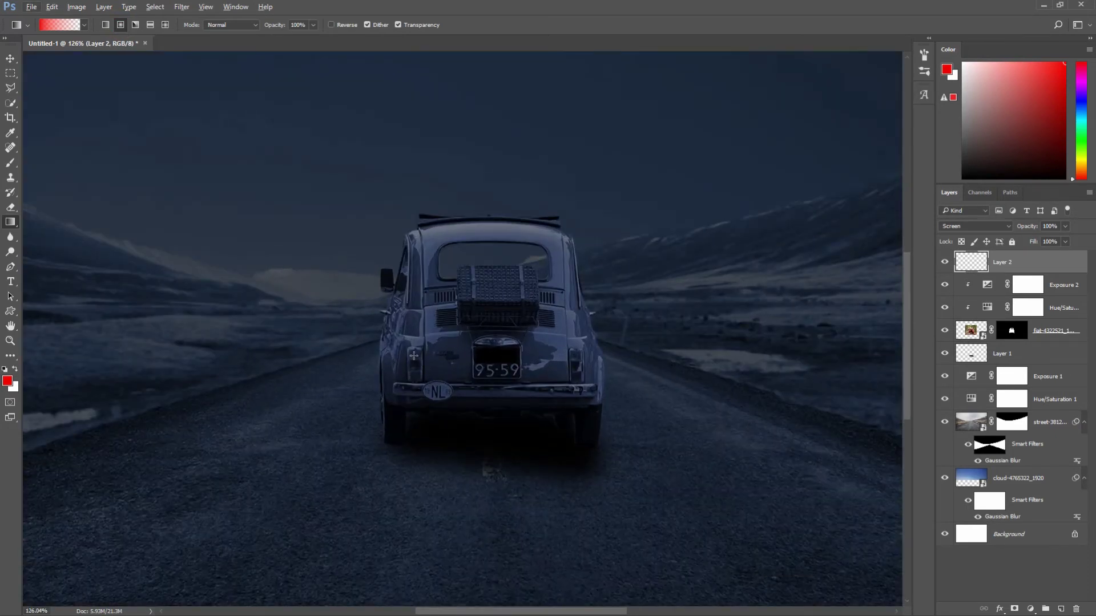
pyautogui.moveTo(413, 355); pyautogui.dragTo(421, 423)
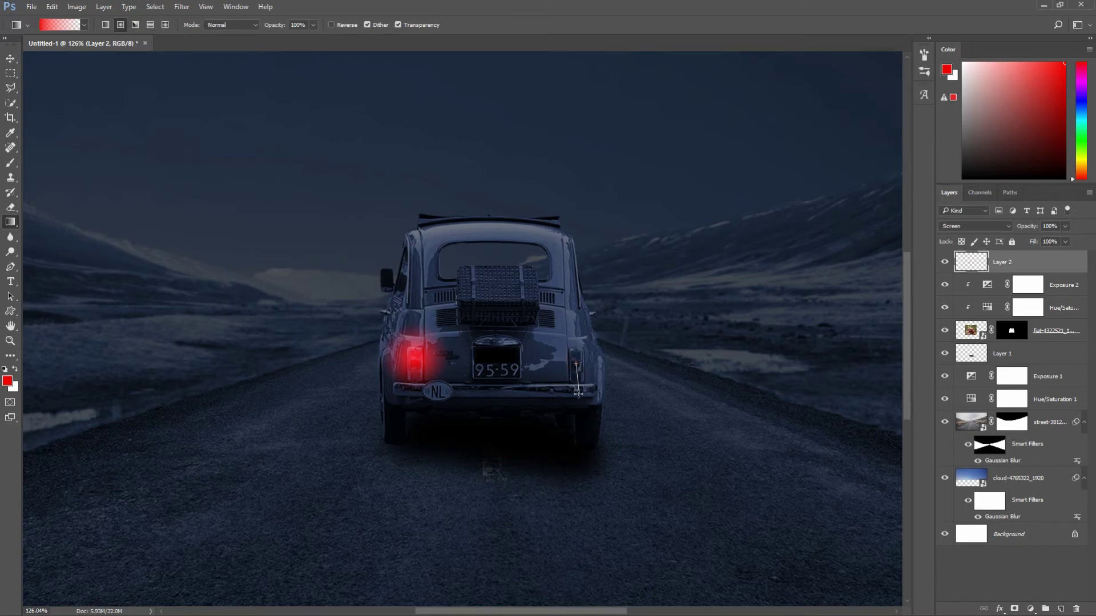
pyautogui.moveTo(576, 362); pyautogui.dragTo(575, 404)
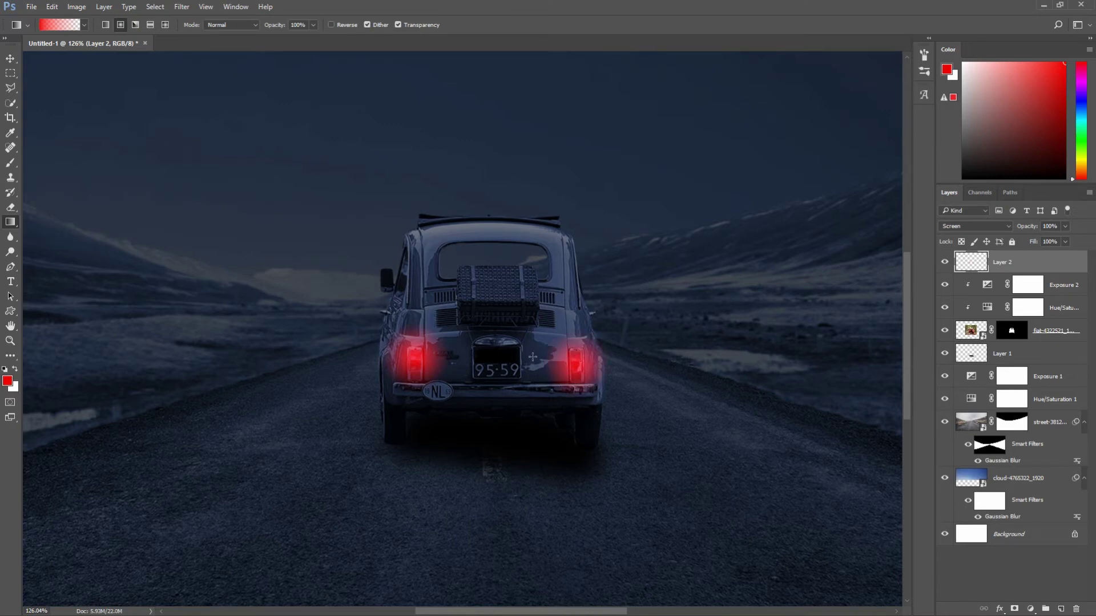
pyautogui.scroll(-2, 529, 352)
pyautogui.scroll(-1, 529, 352)
pyautogui.scroll(-2, 529, 352)
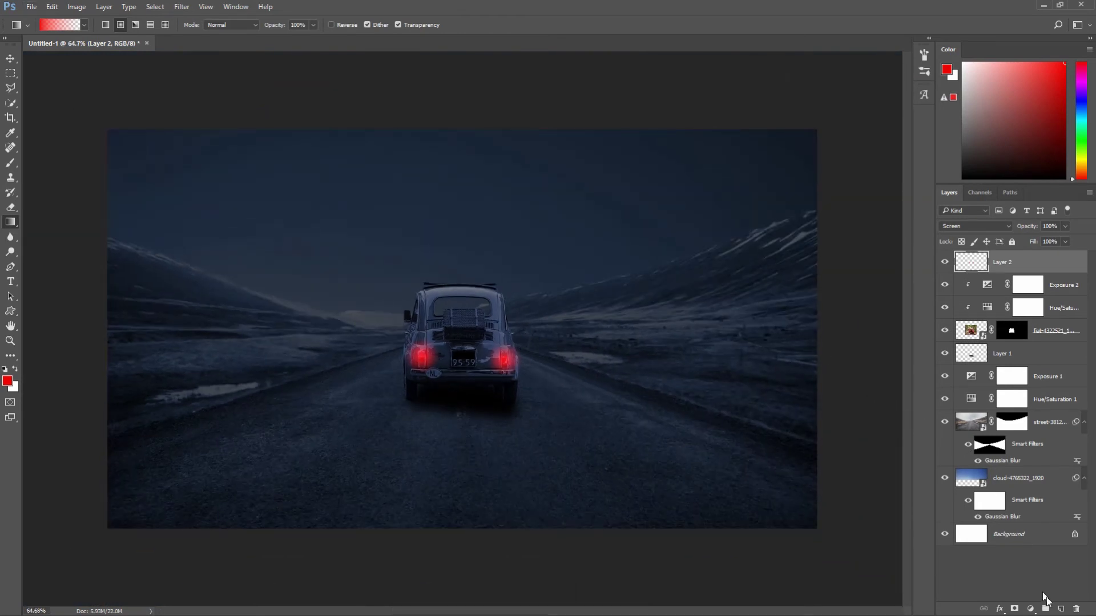
# Add Layer 3 above Layer 2 and select the Crescent Moon custom shape
pyautogui.click(1061, 609)
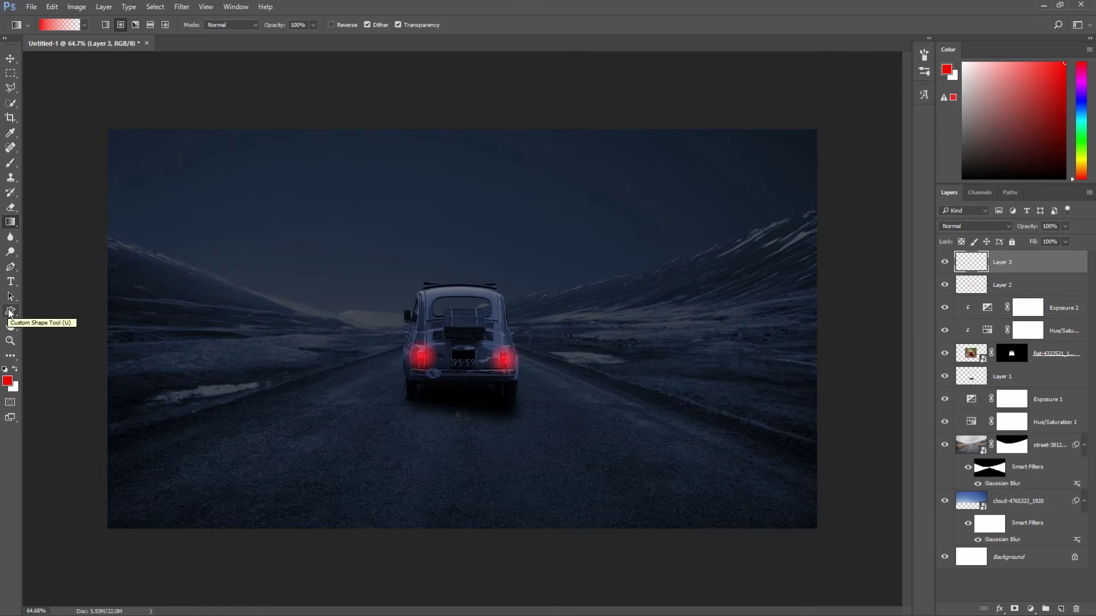
pyautogui.moveTo(10, 313); pyautogui.dragTo(66, 365)
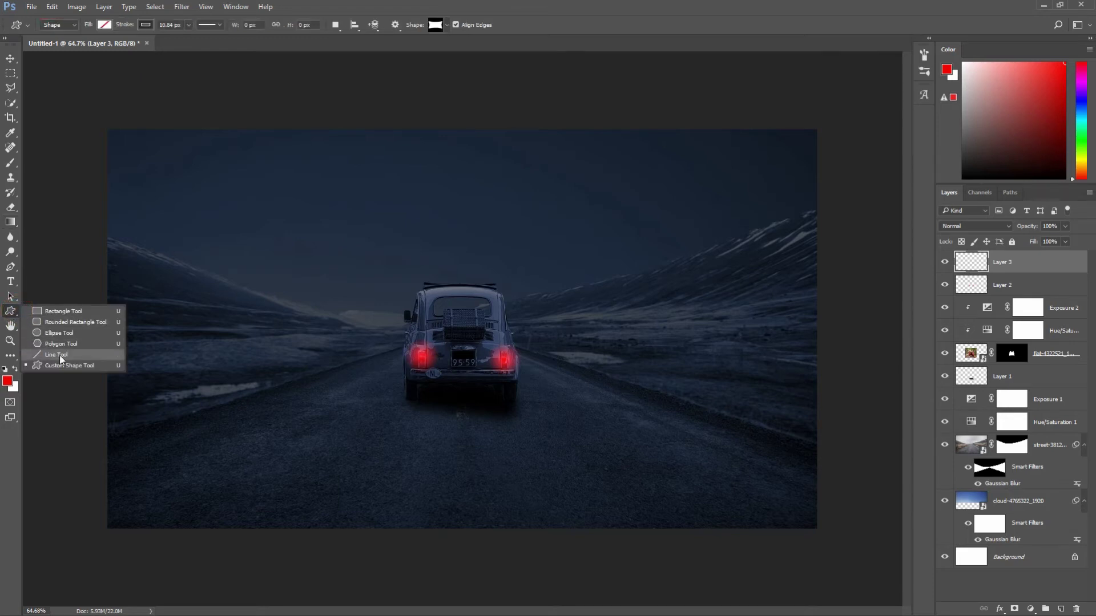
pyautogui.click(66, 366)
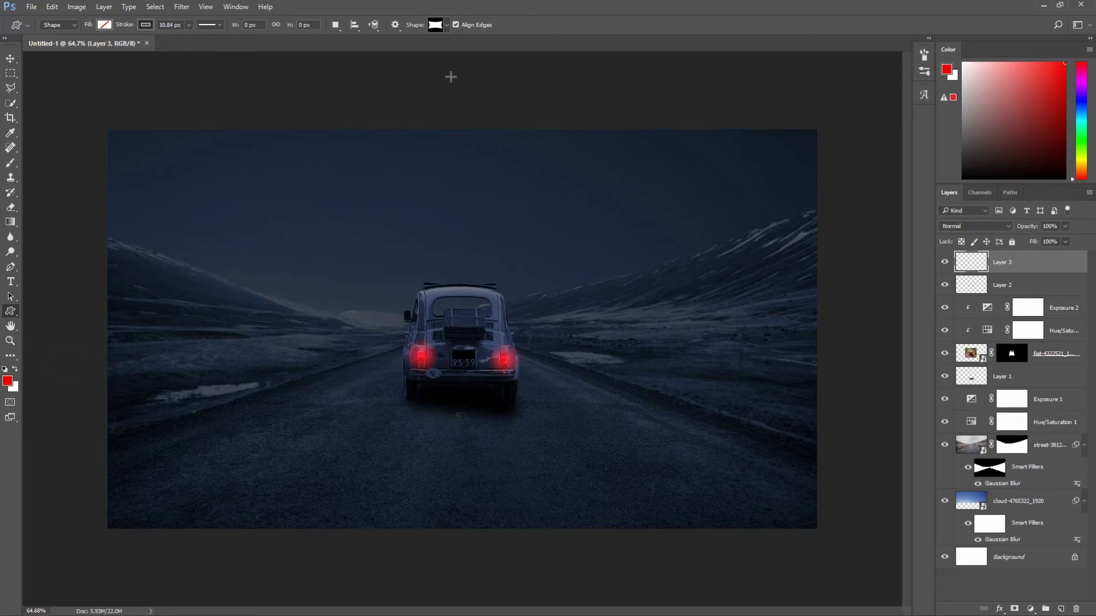
pyautogui.click(445, 25)
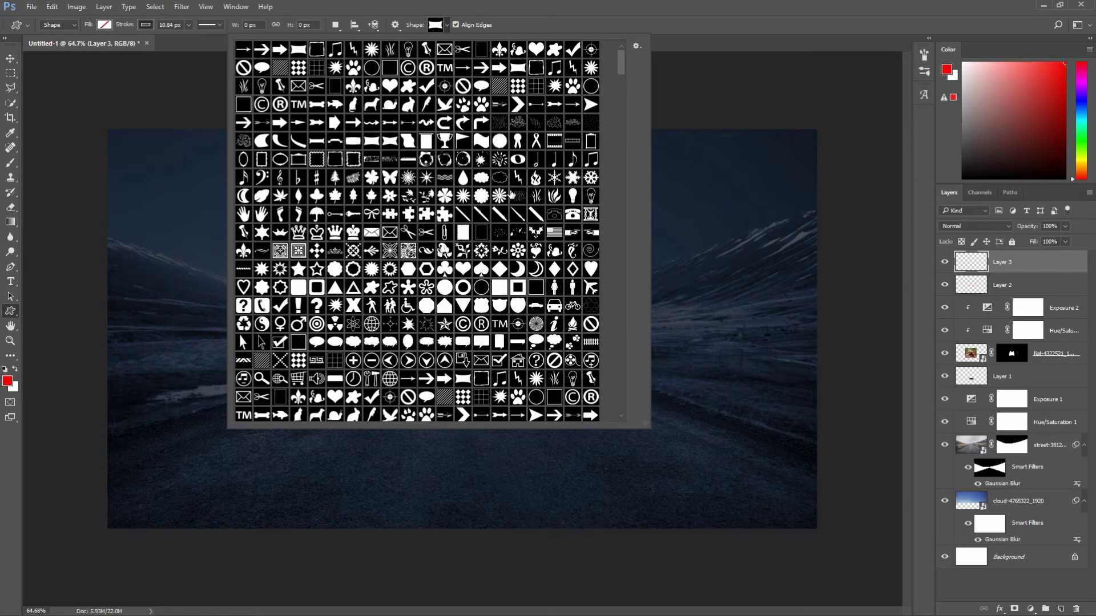
pyautogui.scroll(-1, 519, 217)
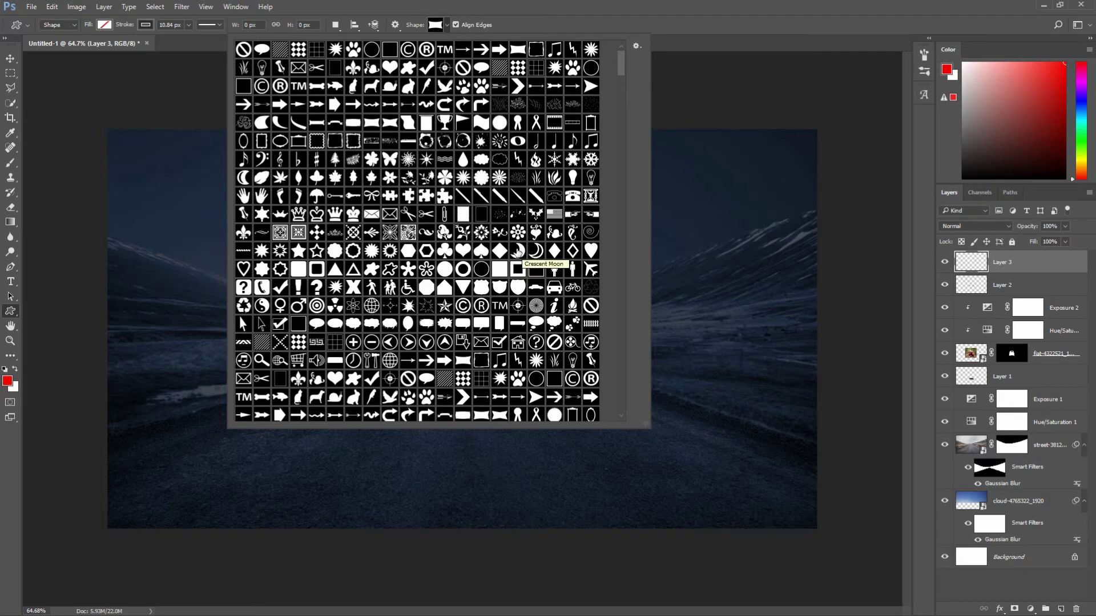
pyautogui.click(517, 252)
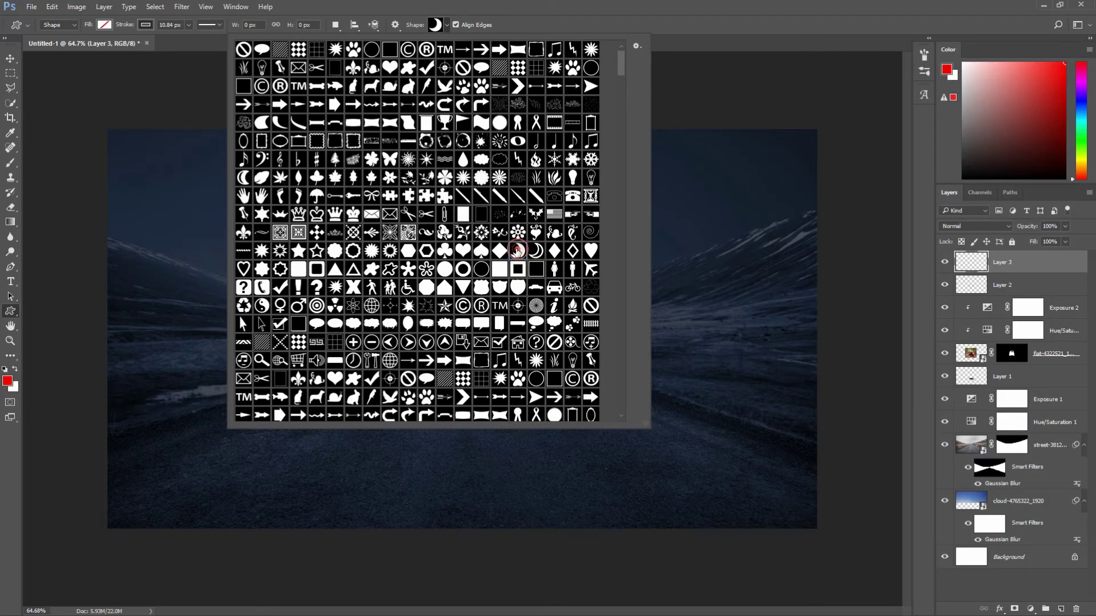
pyautogui.click(703, 28)
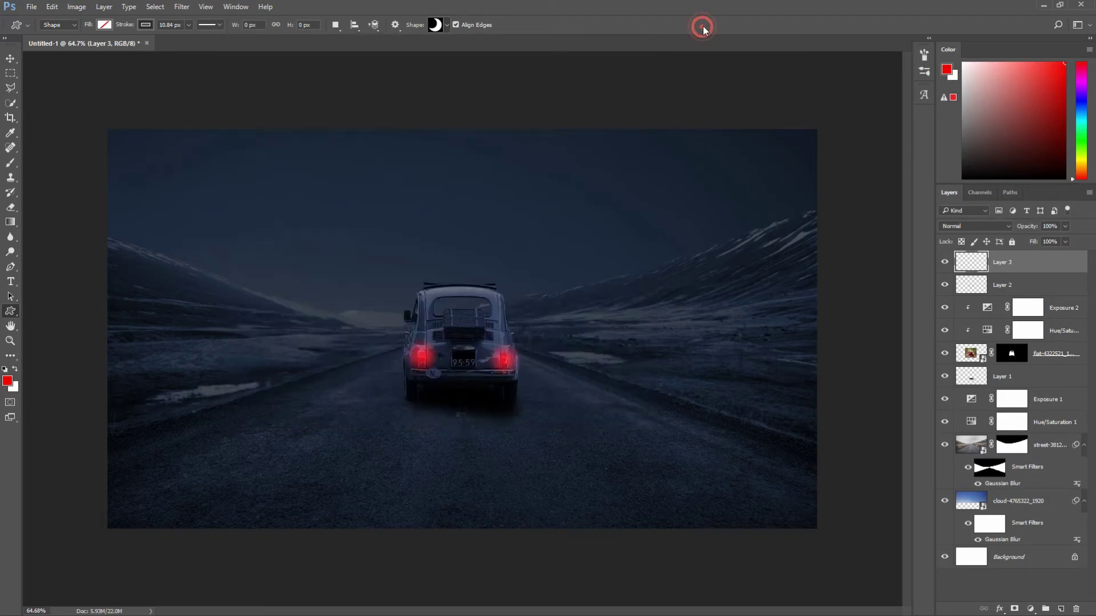
# Set the shape options to Shape mode with white fill and no stroke
pyautogui.click(73, 27)
pyautogui.click(74, 28)
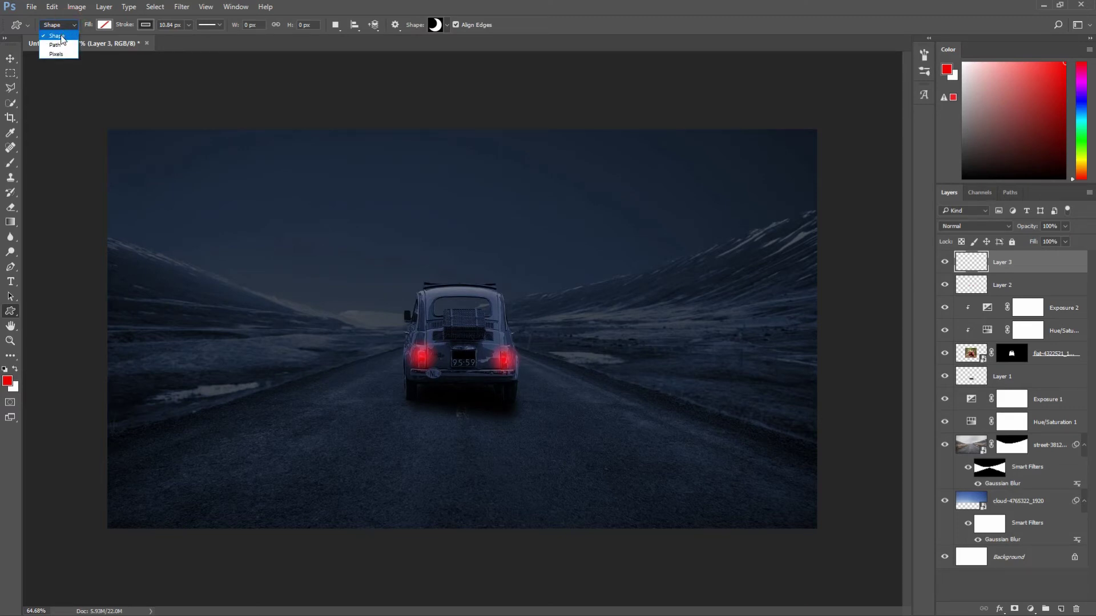
pyautogui.click(63, 37)
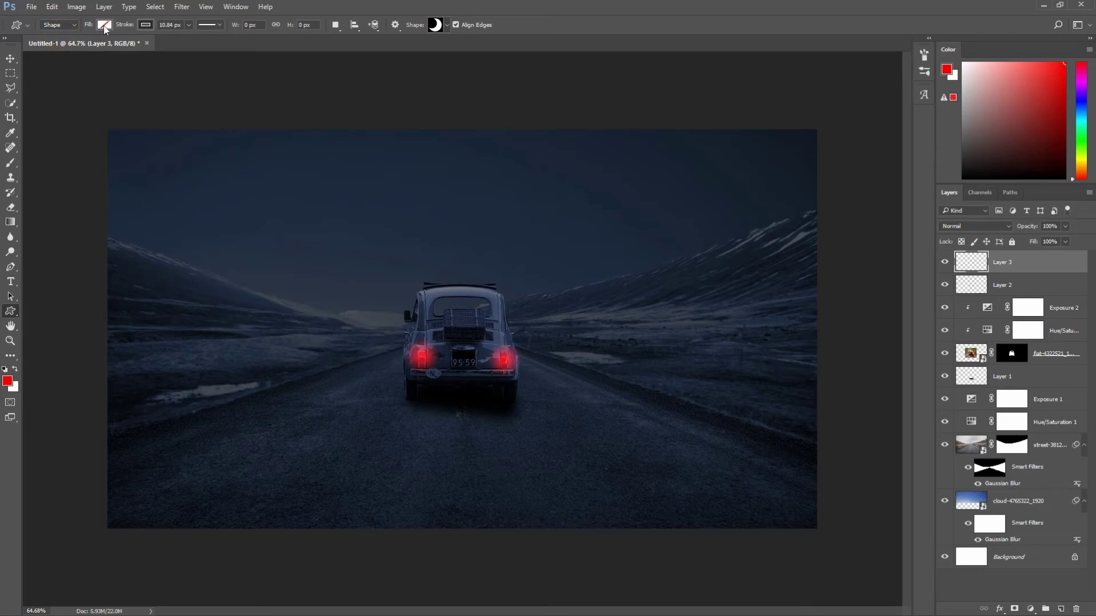
pyautogui.click(105, 29)
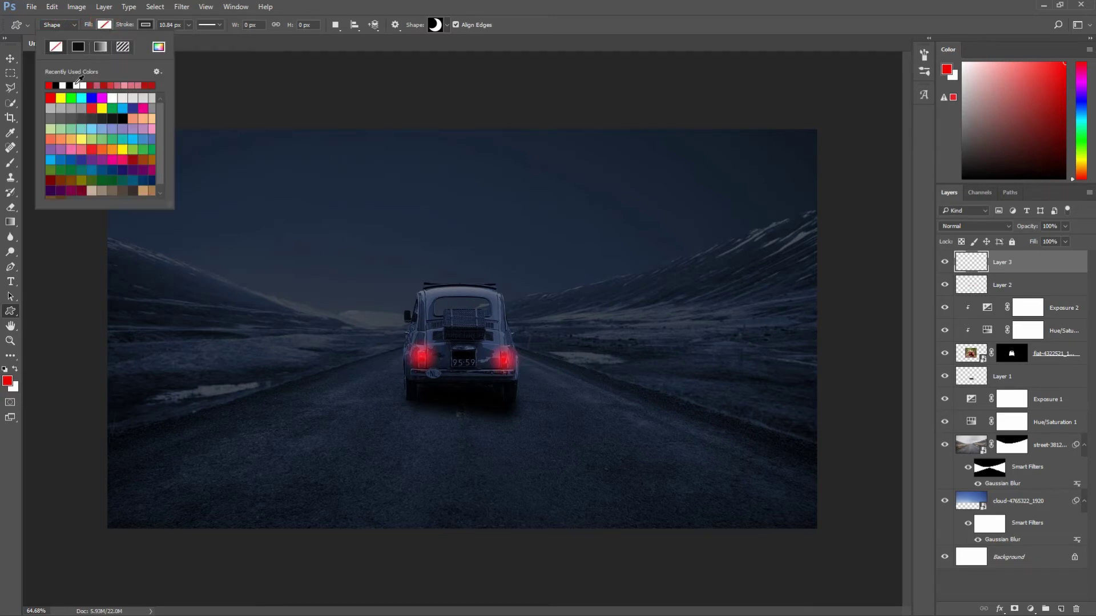
pyautogui.click(62, 85)
pyautogui.click(195, 40)
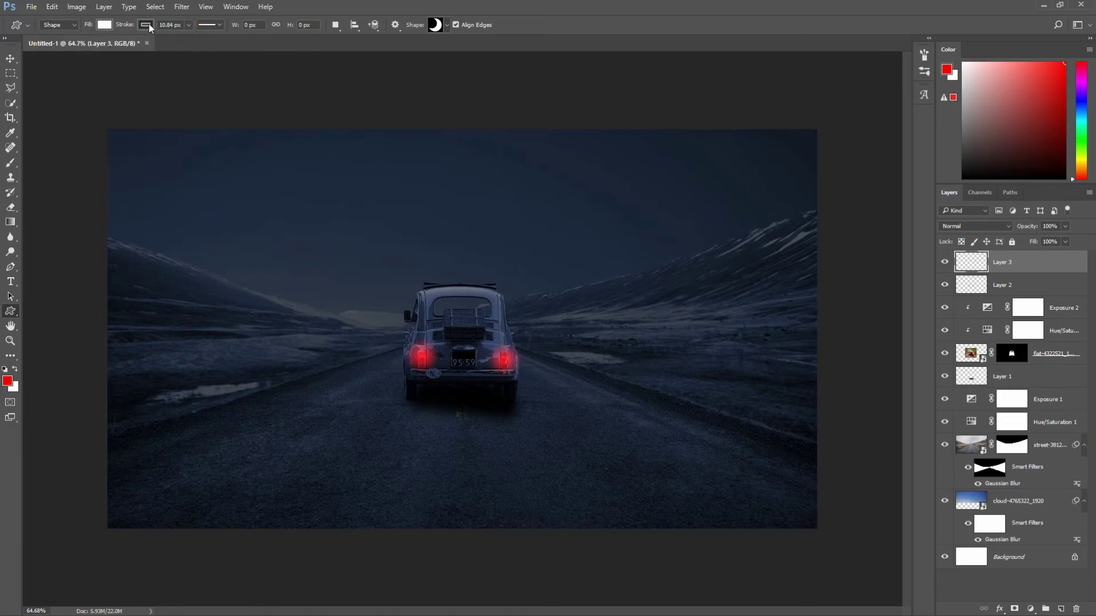
pyautogui.click(146, 25)
pyautogui.click(97, 47)
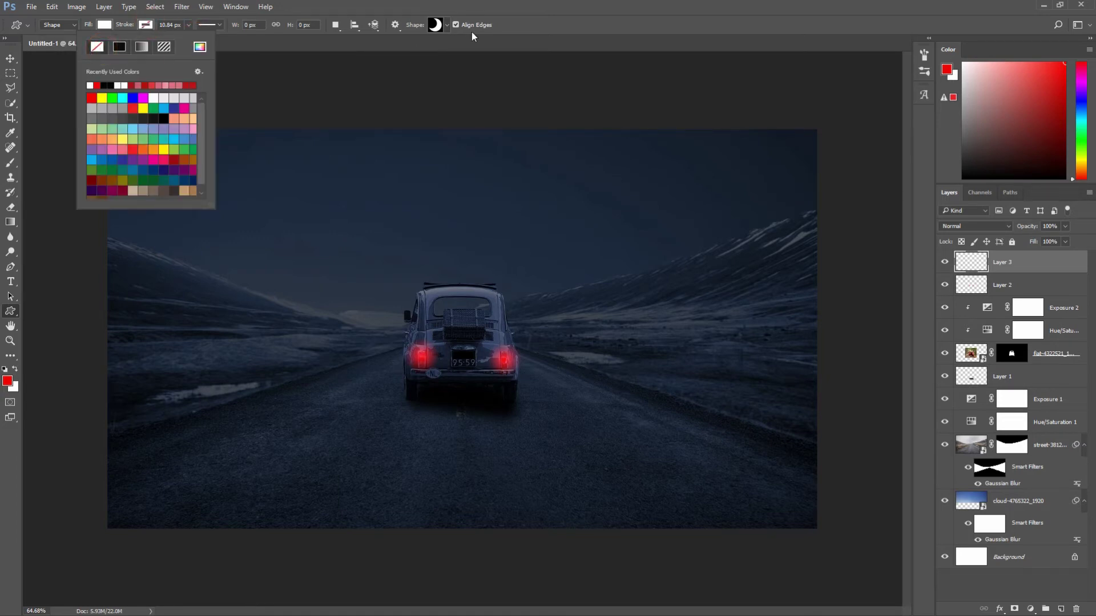
pyautogui.click(502, 19)
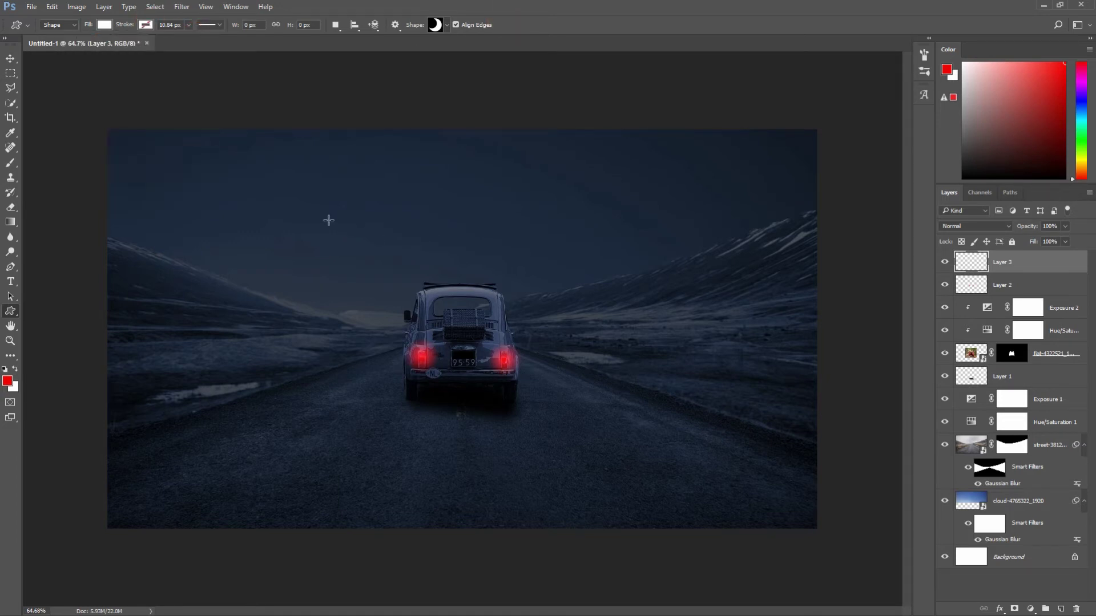
# Draw a white crescent moon over the car and move it up into the sky
pyautogui.moveTo(302, 211); pyautogui.dragTo(549, 357)
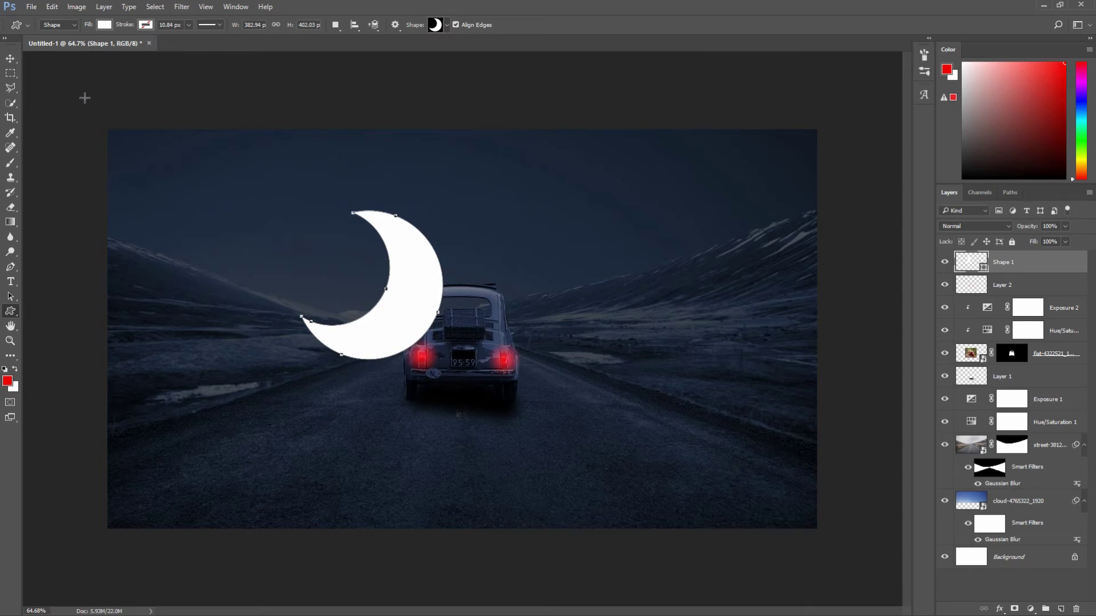
pyautogui.click(10, 59)
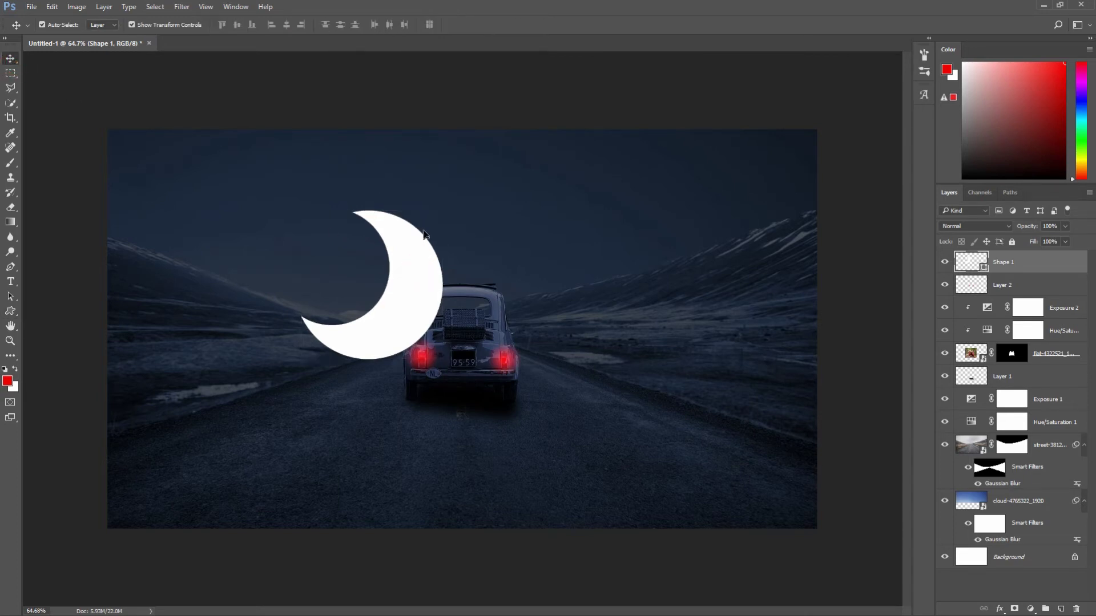
pyautogui.moveTo(422, 275)
pyautogui.mouseDown()
pyautogui.moveTo(433, 219)
pyautogui.moveTo(485, 254)
pyautogui.moveTo(447, 242)
pyautogui.mouseUp()
pyautogui.click(451, 232)
# Rotate the moon about 20 degrees, nudge it right above the car, and apply
pyautogui.hotkey('ctrl', 't')
pyautogui.scroll(1, 428, 254)
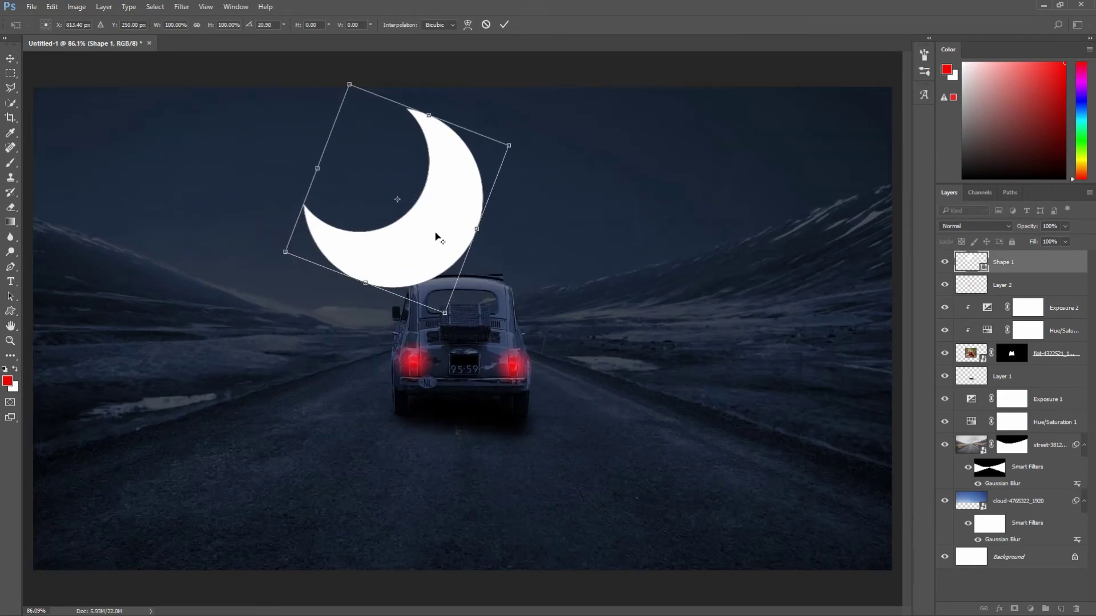
pyautogui.scroll(1, 434, 244)
pyautogui.moveTo(444, 242); pyautogui.dragTo(457, 250)
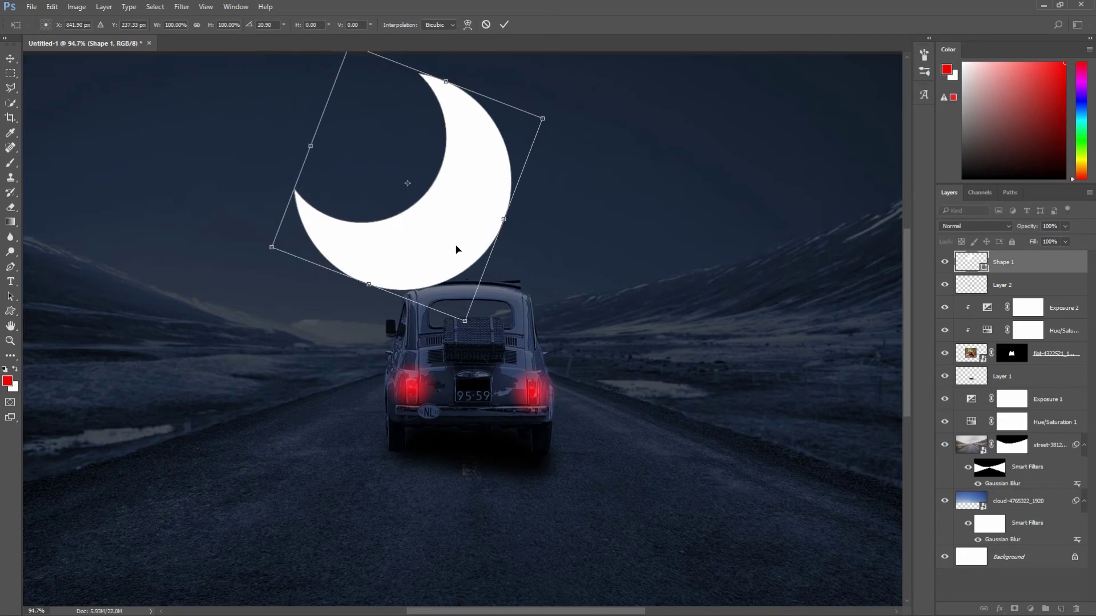
pyautogui.scroll(-1, 450, 251)
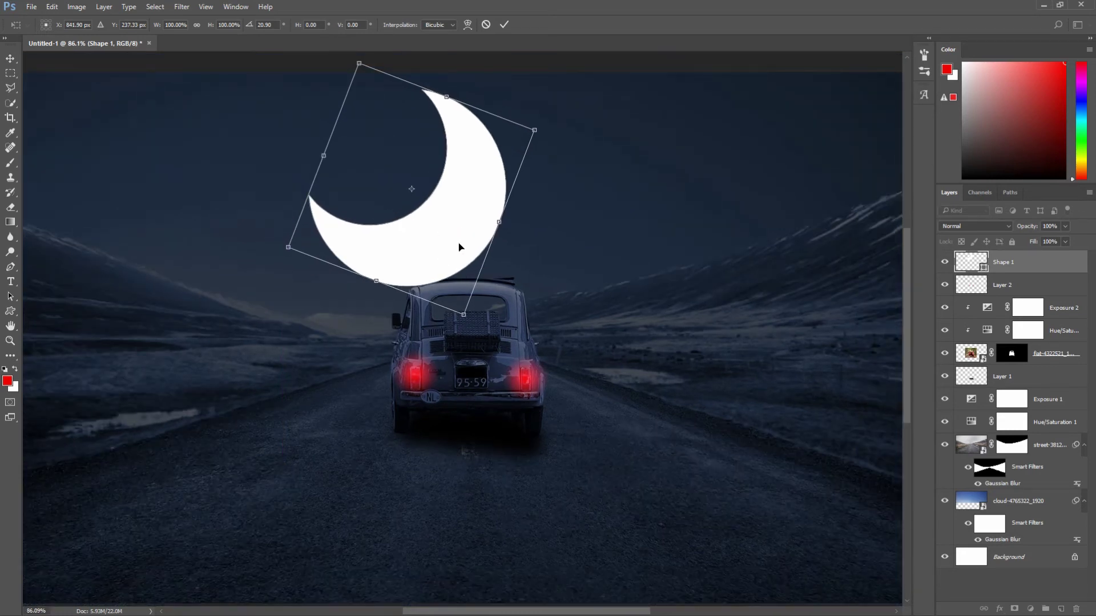
pyautogui.moveTo(460, 246); pyautogui.dragTo(462, 248)
pyautogui.scroll(-1, 470, 190)
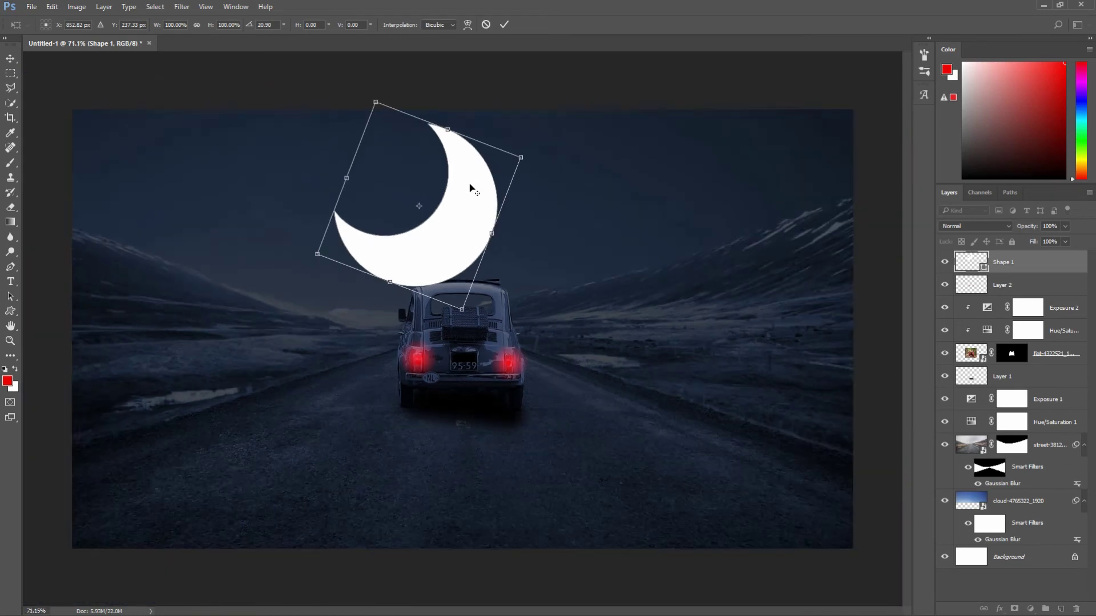
pyautogui.click(504, 29)
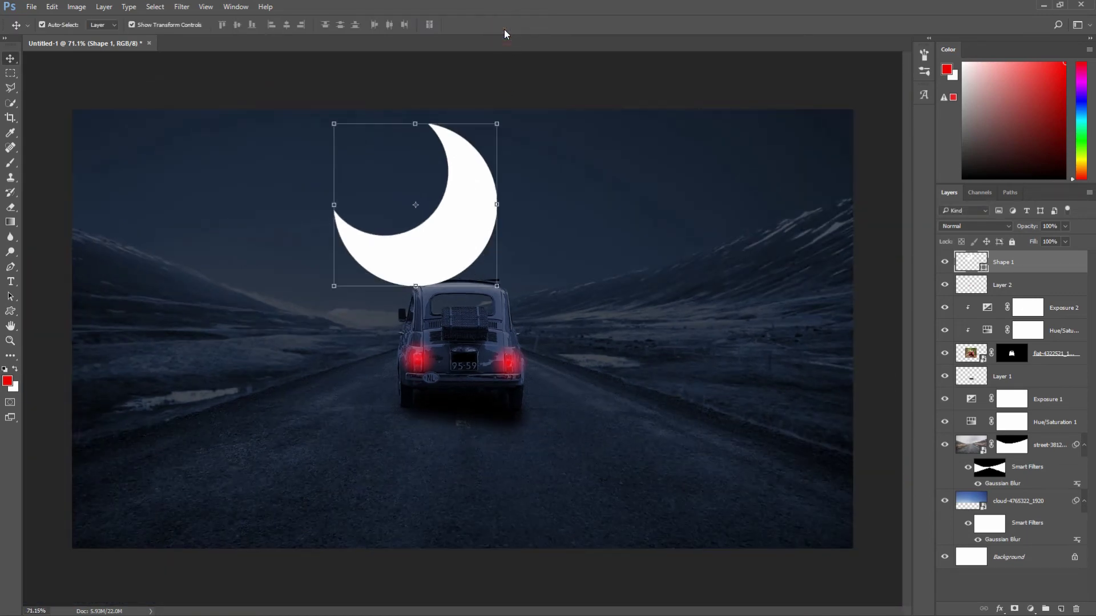
# In Shape 1's Blending Options, add a Normal outer glow (about 40%, 73 px) plus an inner glow
pyautogui.rightClick(1052, 261)
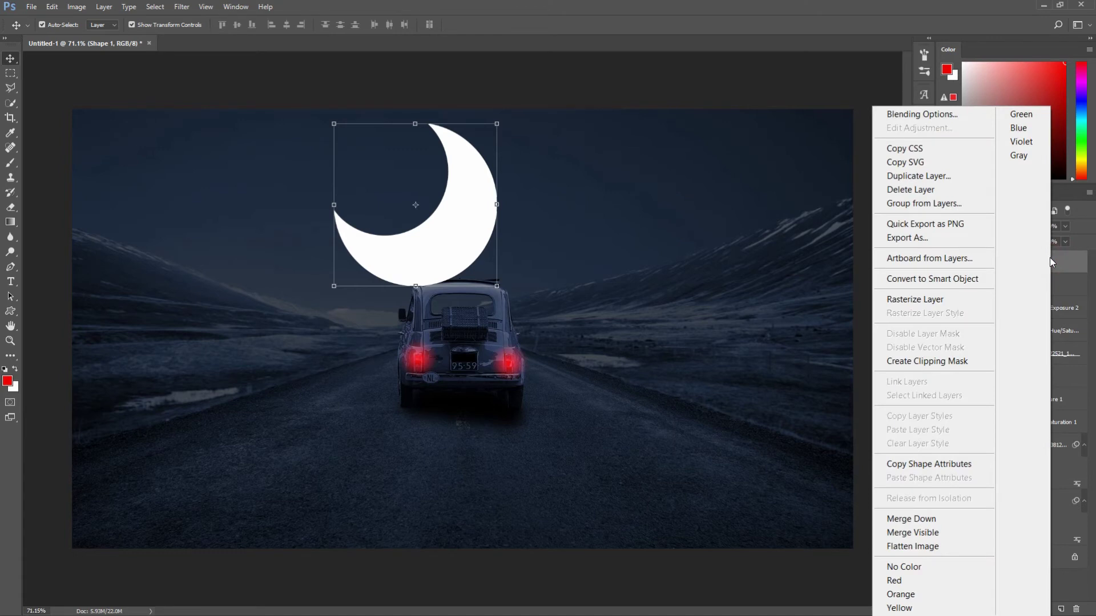
pyautogui.click(927, 119)
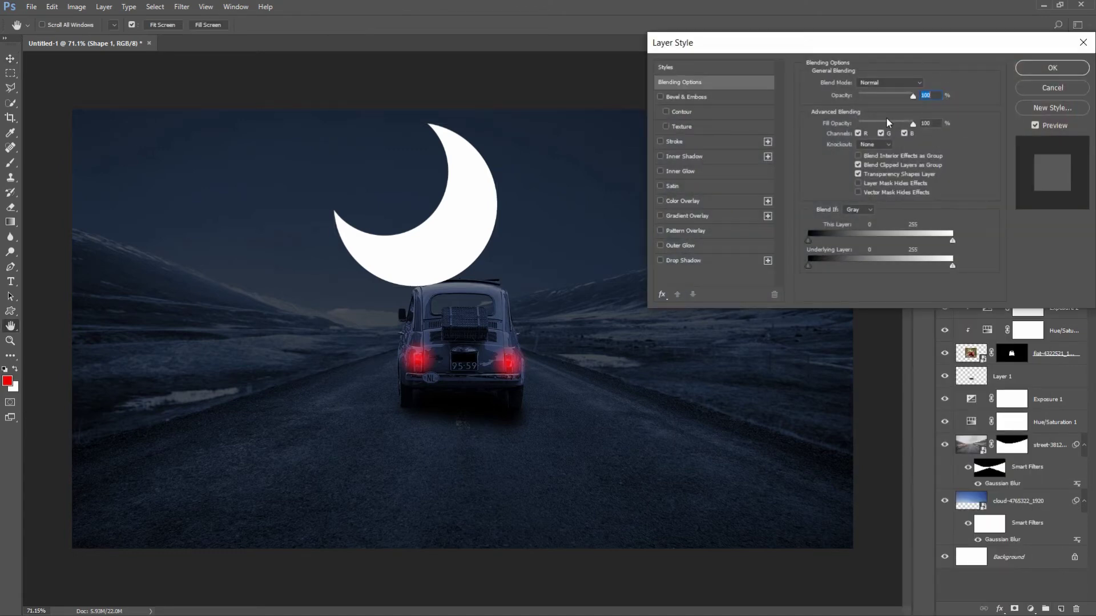
pyautogui.moveTo(737, 49); pyautogui.dragTo(692, 39)
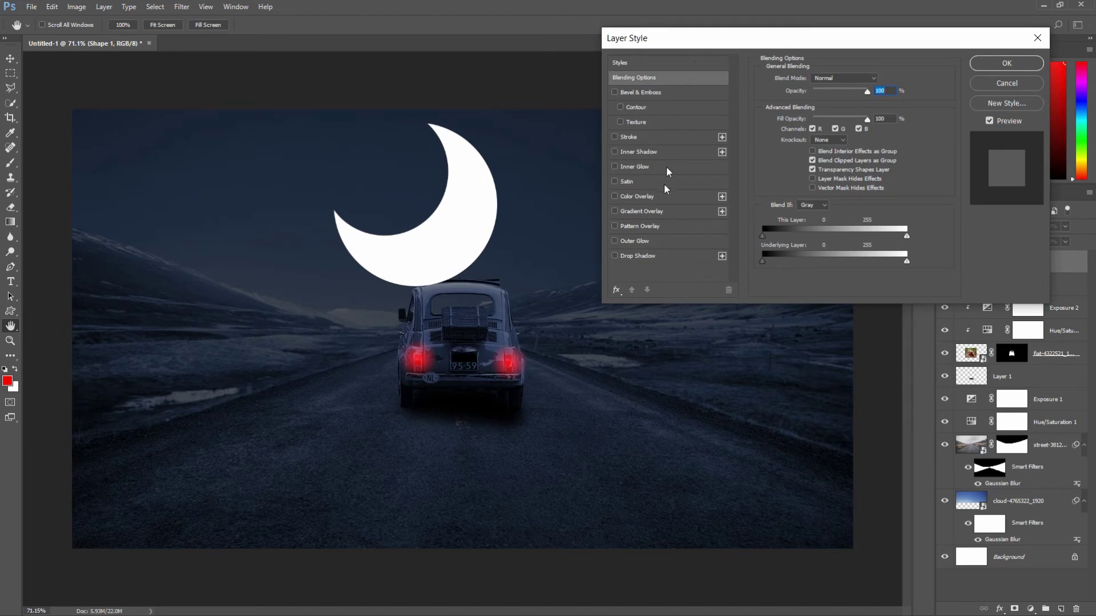
pyautogui.click(655, 244)
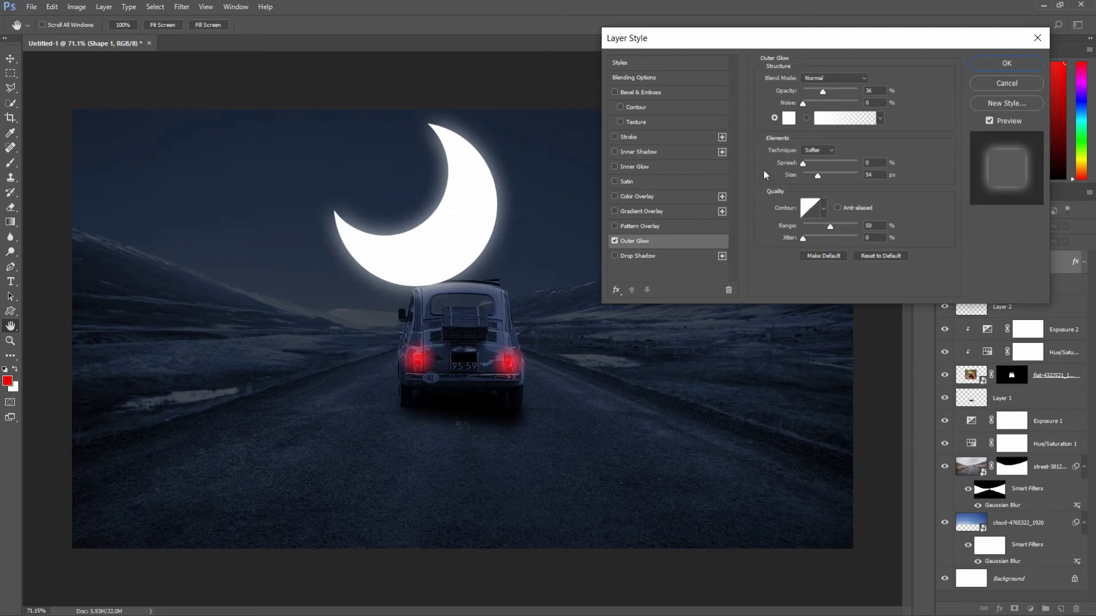
pyautogui.moveTo(821, 92); pyautogui.dragTo(823, 93)
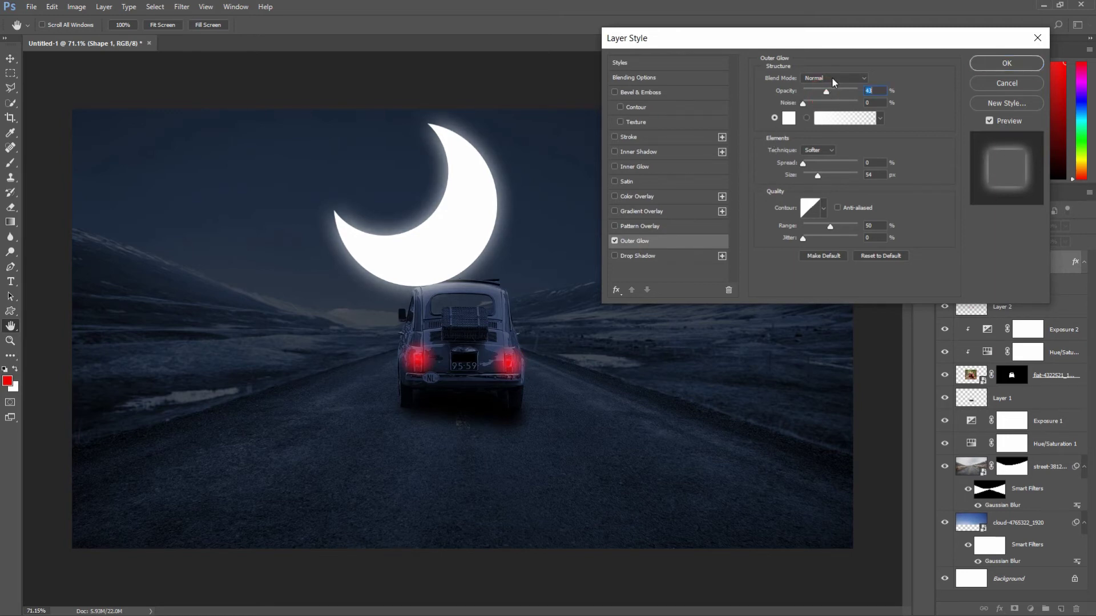
pyautogui.click(831, 78)
pyautogui.click(820, 88)
pyautogui.moveTo(818, 176); pyautogui.dragTo(822, 177)
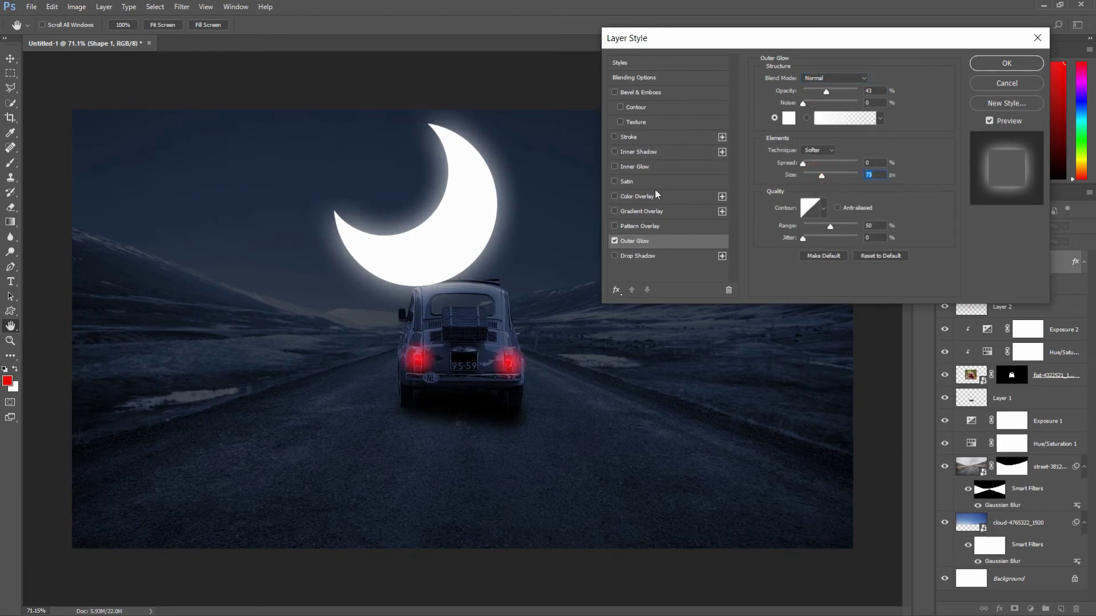
pyautogui.click(654, 166)
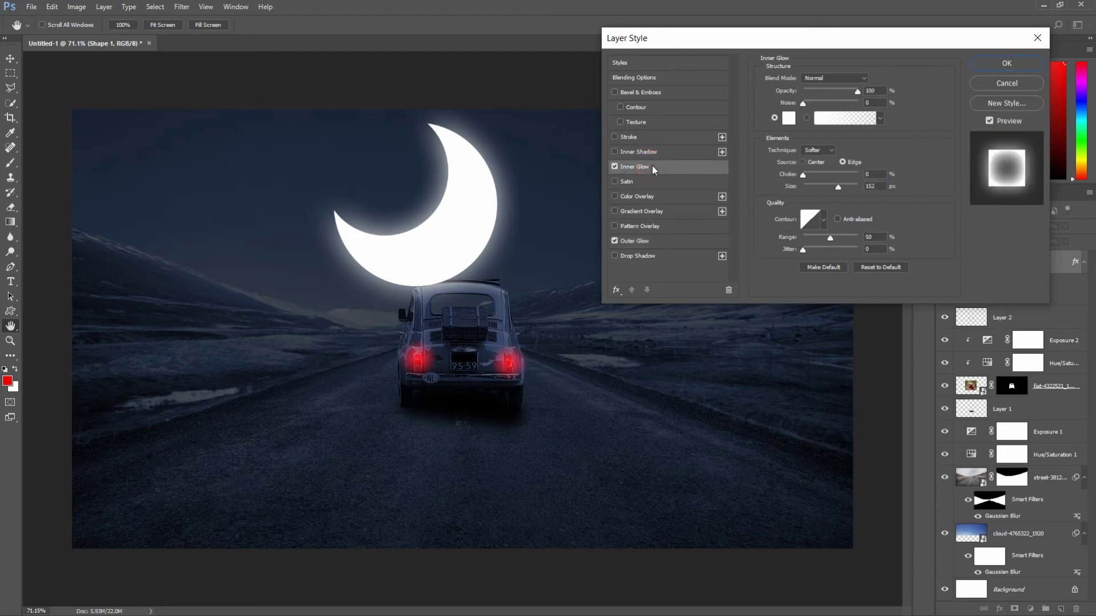
# Give the inner glow a sampled dark navy colour at about 15% opacity and commit the styles
pyautogui.click(788, 118)
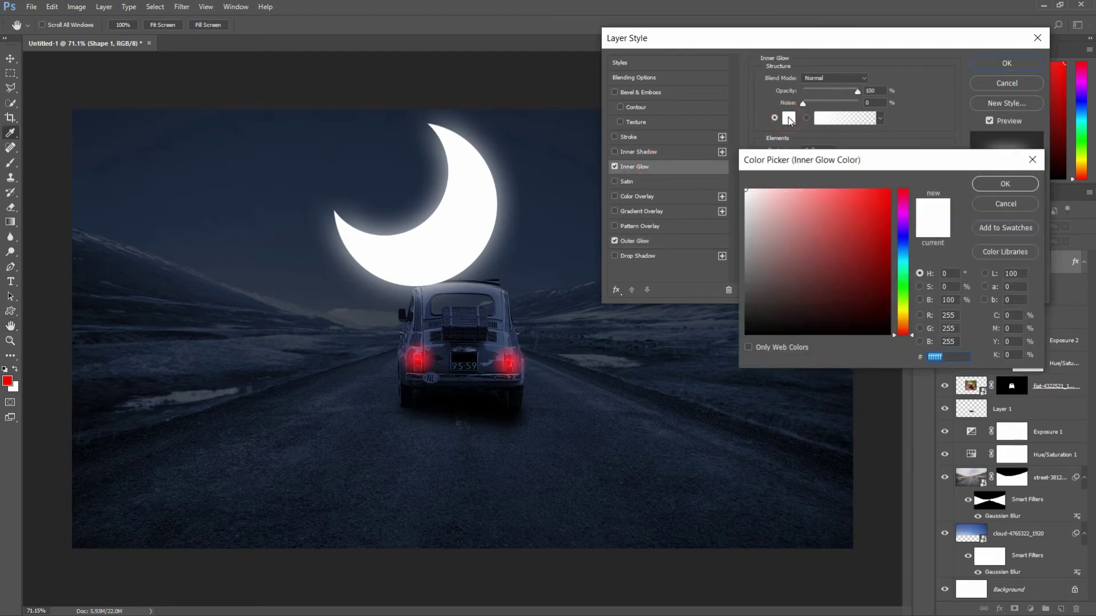
pyautogui.click(572, 178)
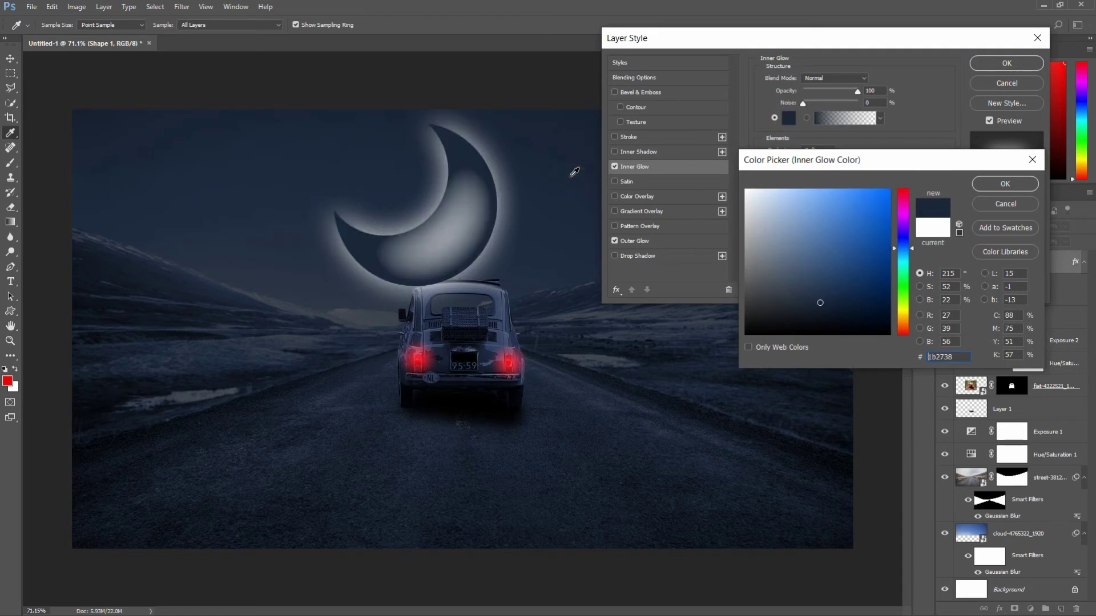
pyautogui.click(977, 184)
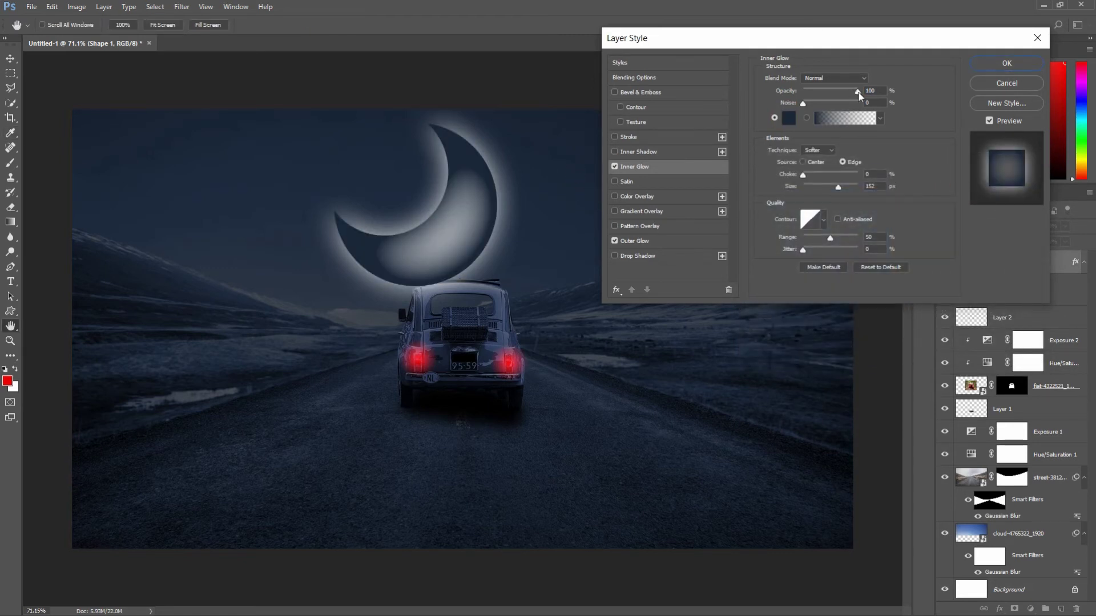
pyautogui.moveTo(857, 92); pyautogui.dragTo(804, 92)
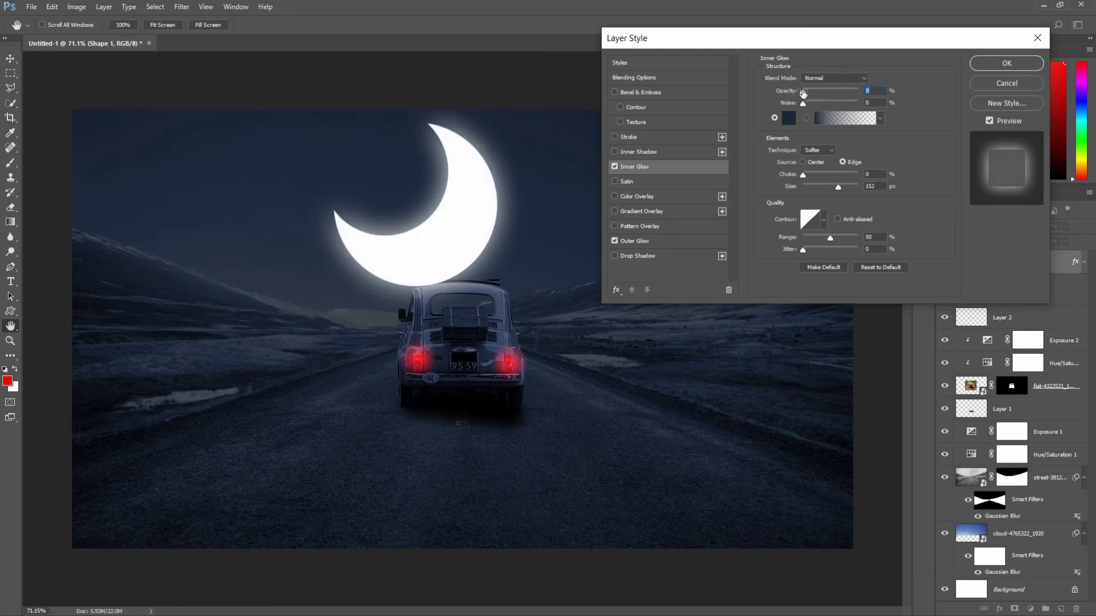
pyautogui.moveTo(805, 92)
pyautogui.mouseDown()
pyautogui.moveTo(821, 88)
pyautogui.moveTo(813, 95)
pyautogui.mouseUp()
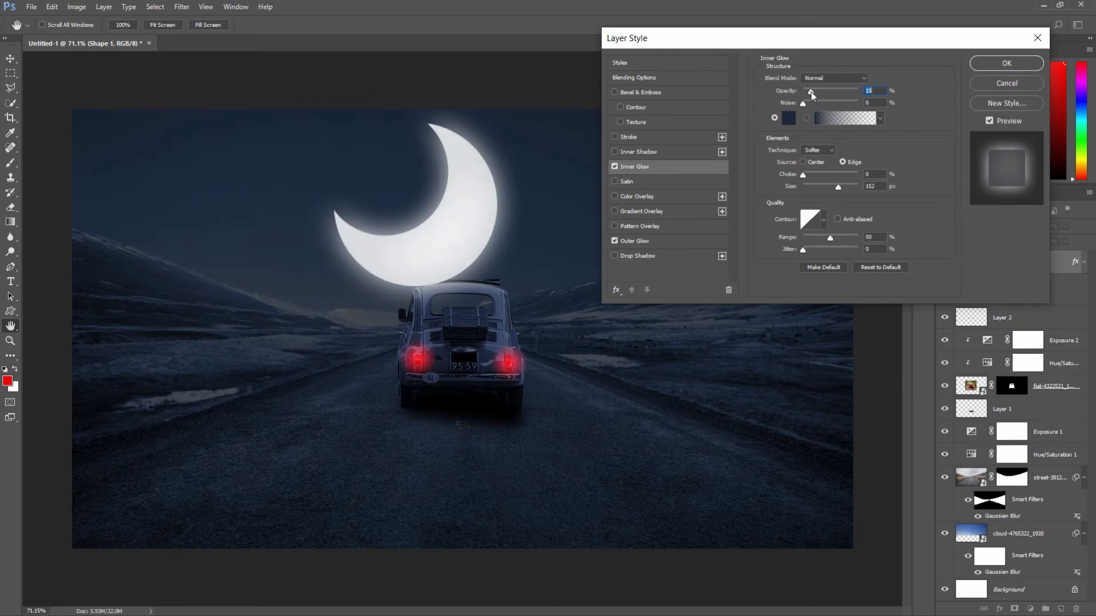
pyautogui.click(984, 67)
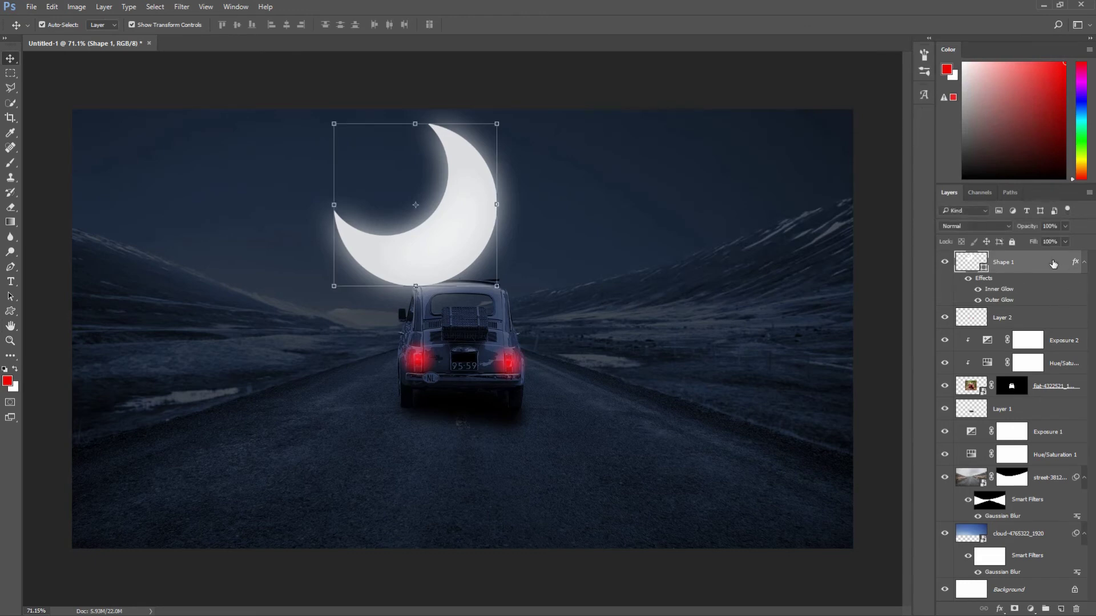
# Target the Exposure 2 layer mask and choose a soft round brush
pyautogui.click(1053, 263)
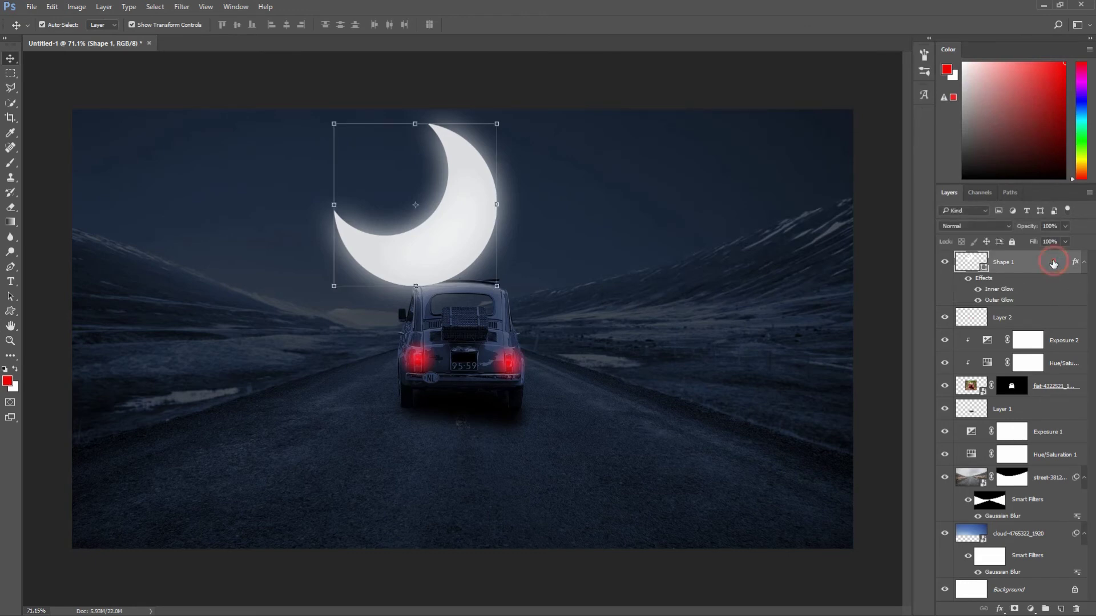
pyautogui.click(1053, 341)
pyautogui.click(1027, 340)
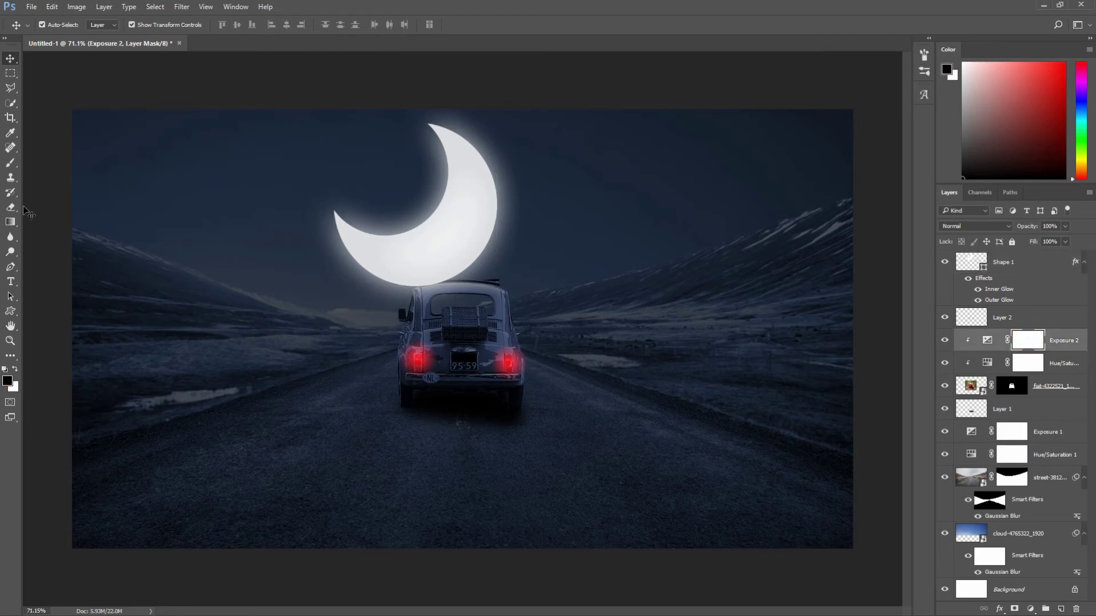
pyautogui.click(10, 163)
pyautogui.click(521, 257)
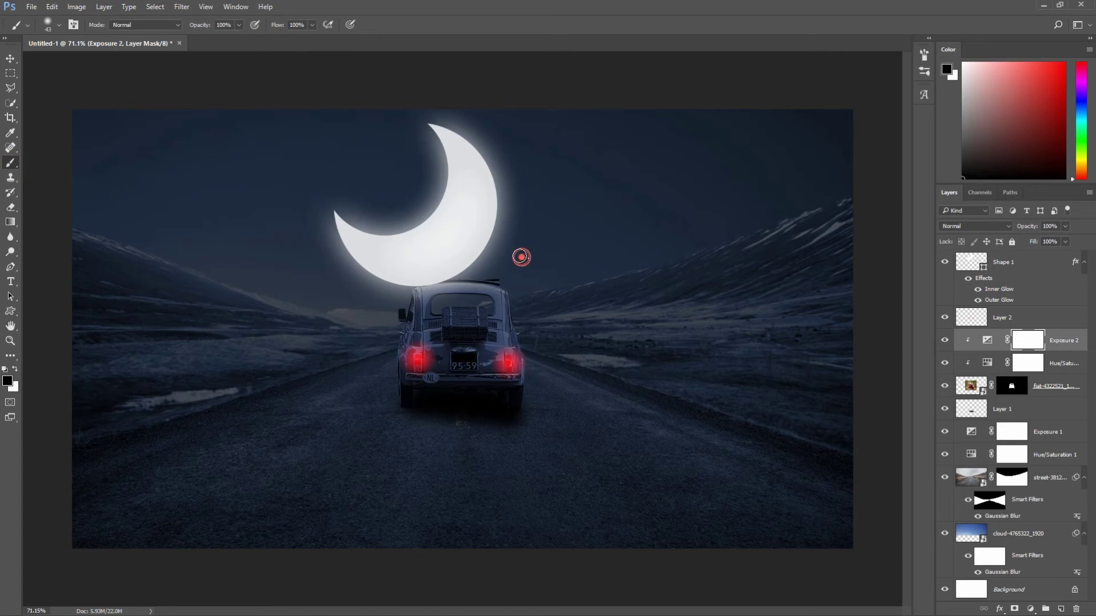
pyautogui.rightClick(520, 257)
pyautogui.click(553, 375)
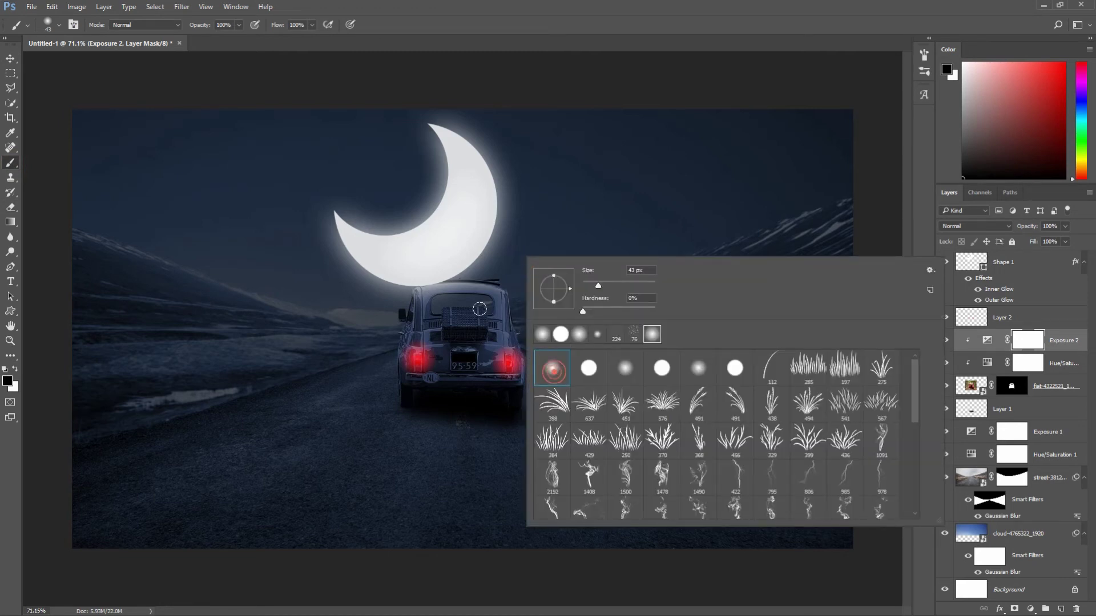
# Lower brush opacity to 17%, enlarge it, and paint the mask over the car roof
pyautogui.click(238, 25)
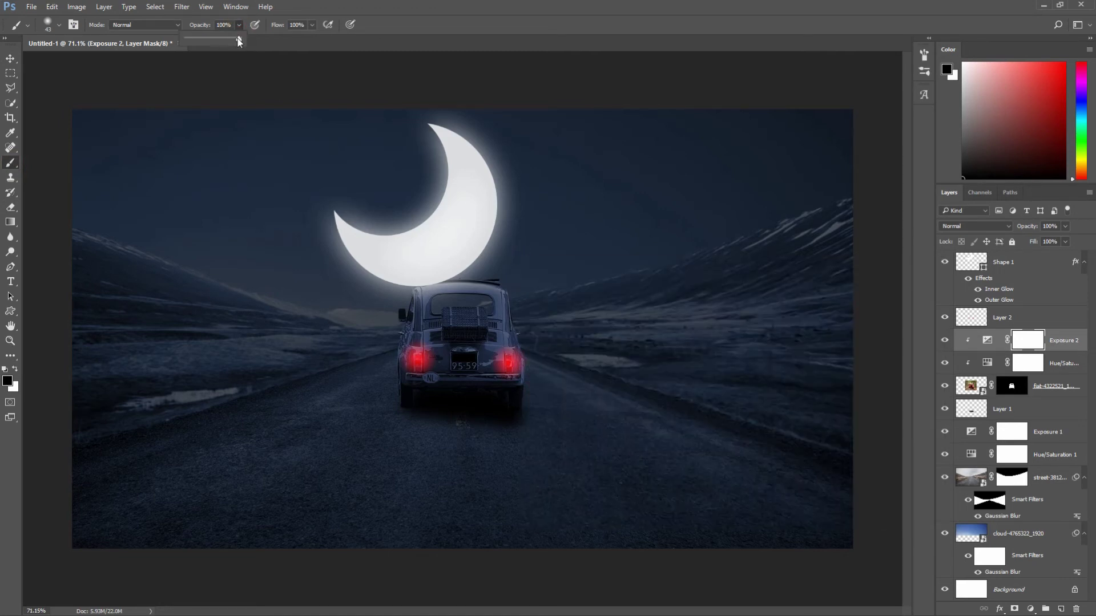
pyautogui.moveTo(240, 37); pyautogui.dragTo(194, 47)
pyautogui.click(450, 23)
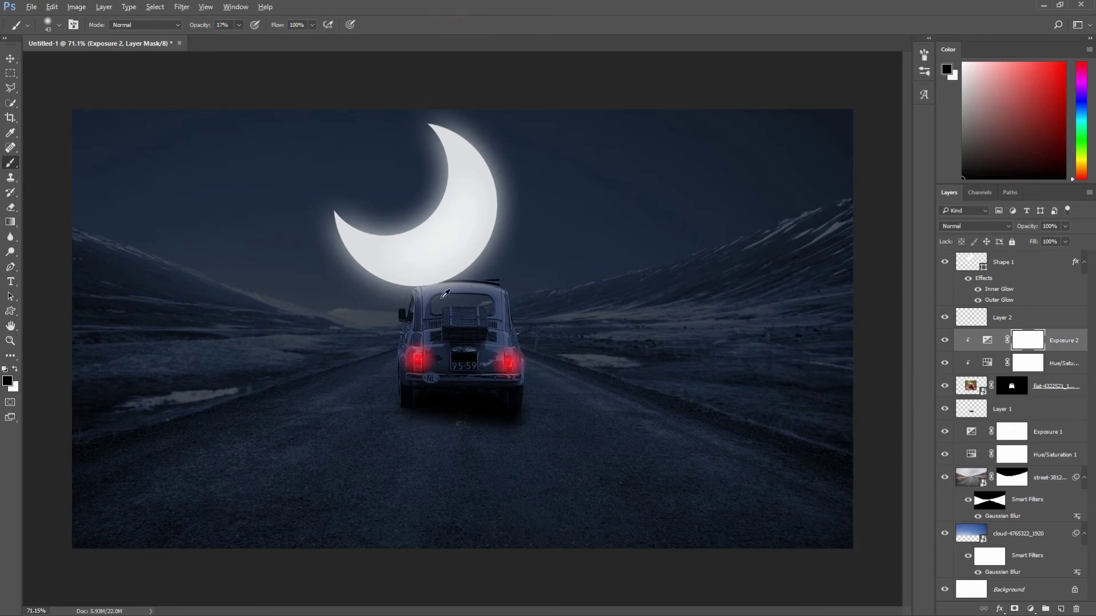
pyautogui.scroll(2, 441, 316)
pyautogui.moveTo(437, 295); pyautogui.dragTo(459, 299)
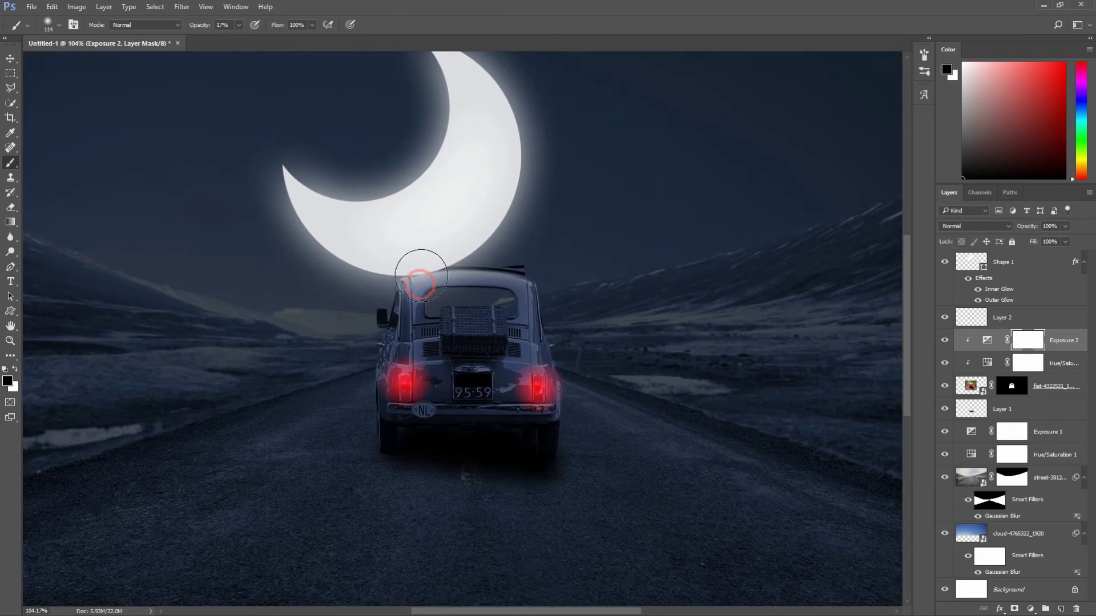
pyautogui.moveTo(410, 278)
pyautogui.mouseDown()
pyautogui.moveTo(384, 286)
pyautogui.moveTo(433, 276)
pyautogui.mouseUp()
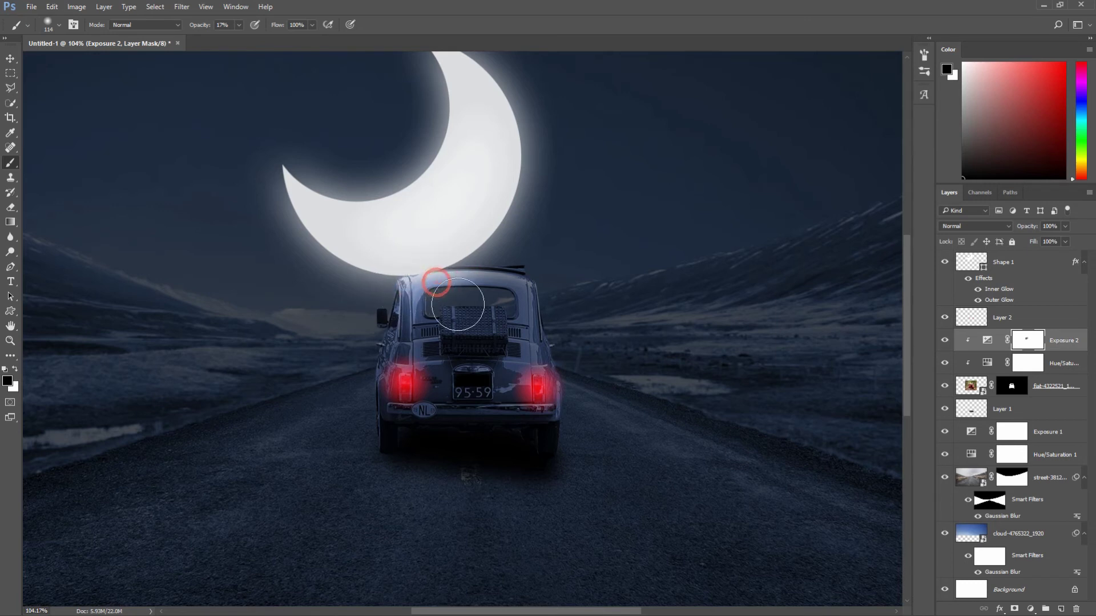
# Lower the Exposure 2 adjustment's exposure to darken the car further
pyautogui.doubleClick(988, 342)
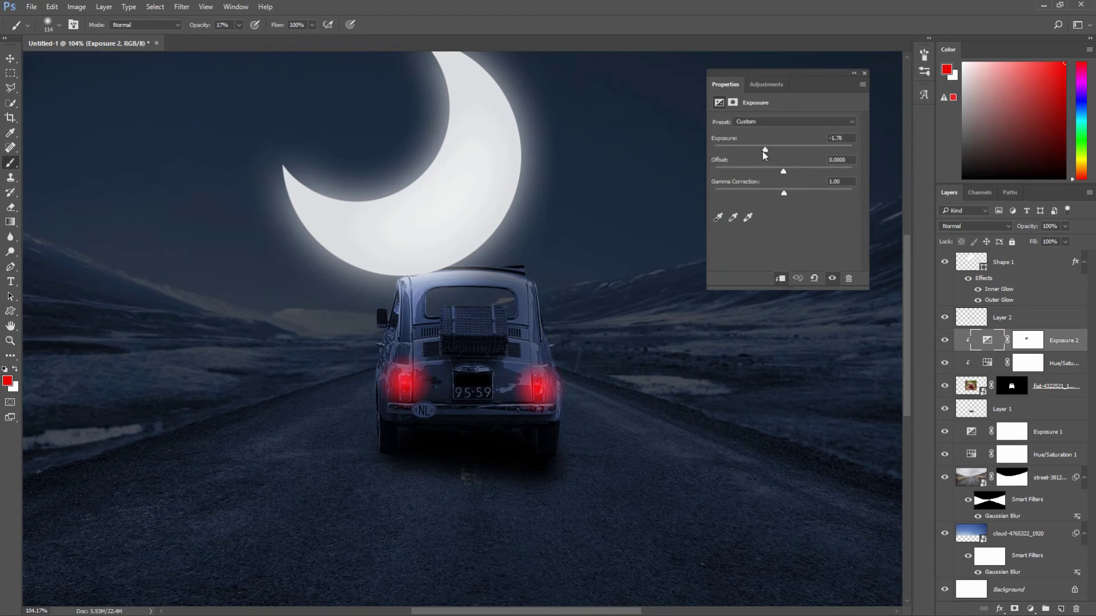
pyautogui.moveTo(763, 151); pyautogui.dragTo(756, 152)
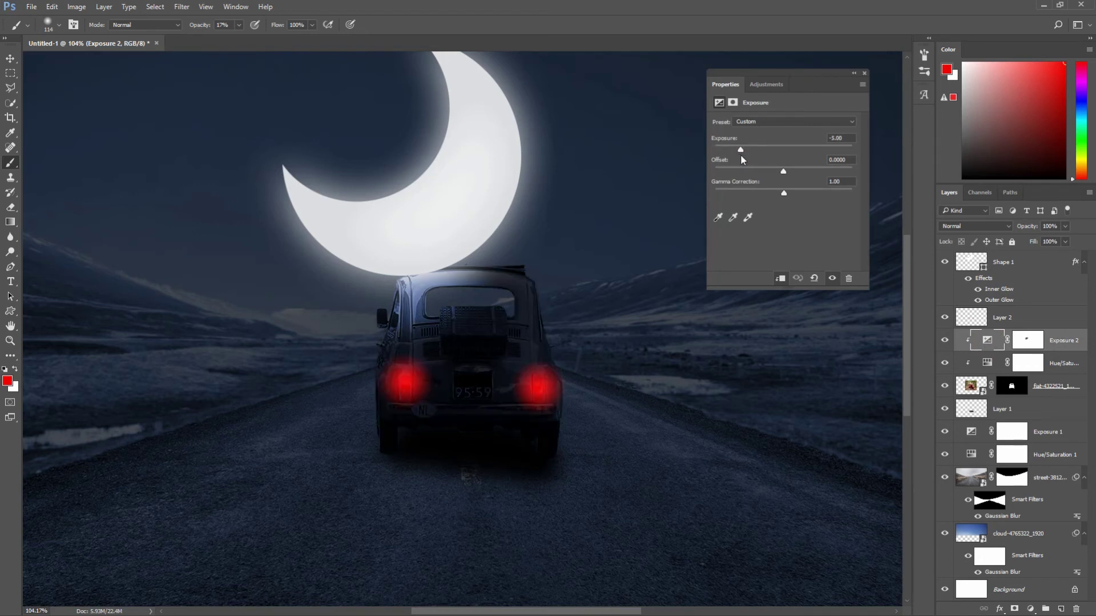
pyautogui.moveTo(744, 155); pyautogui.dragTo(744, 155)
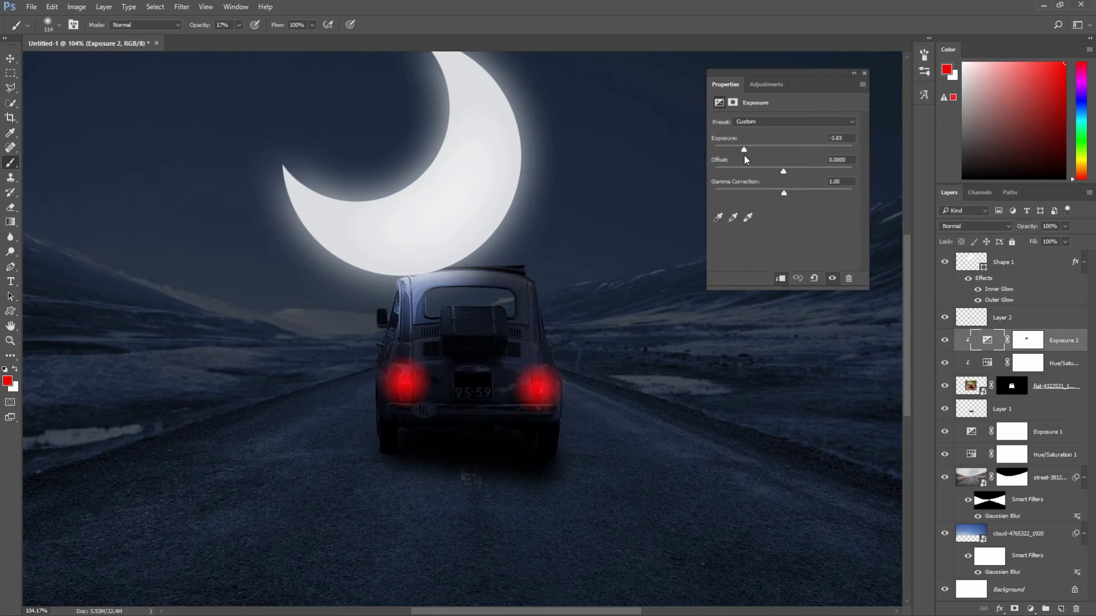
pyautogui.click(864, 75)
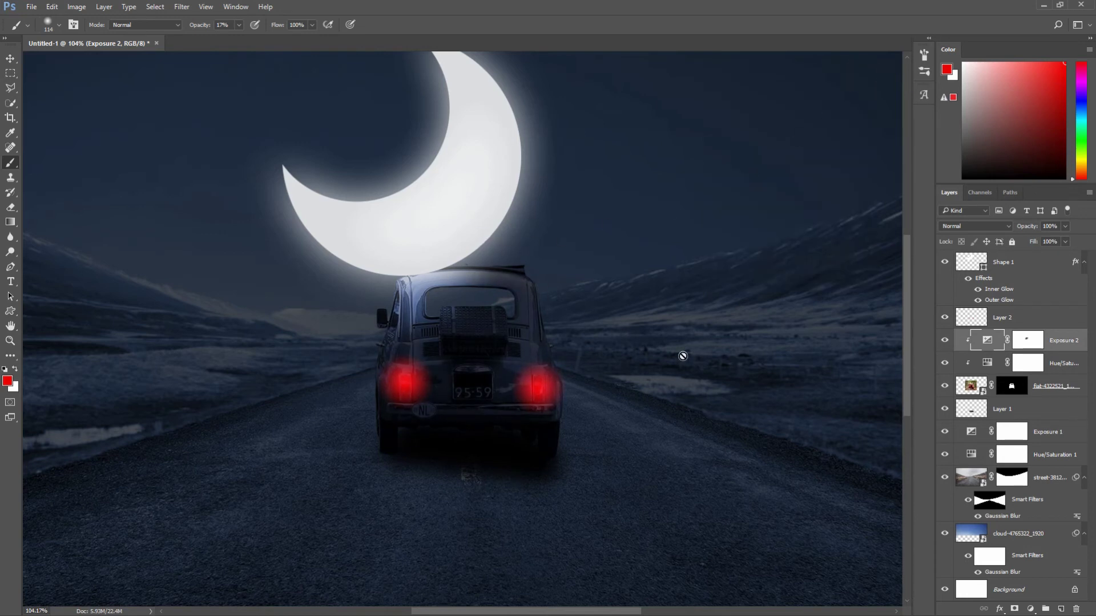
# Paint black on the Exposure 2 mask along the moon's lower edge and car roof
pyautogui.click(1027, 341)
pyautogui.press('d')
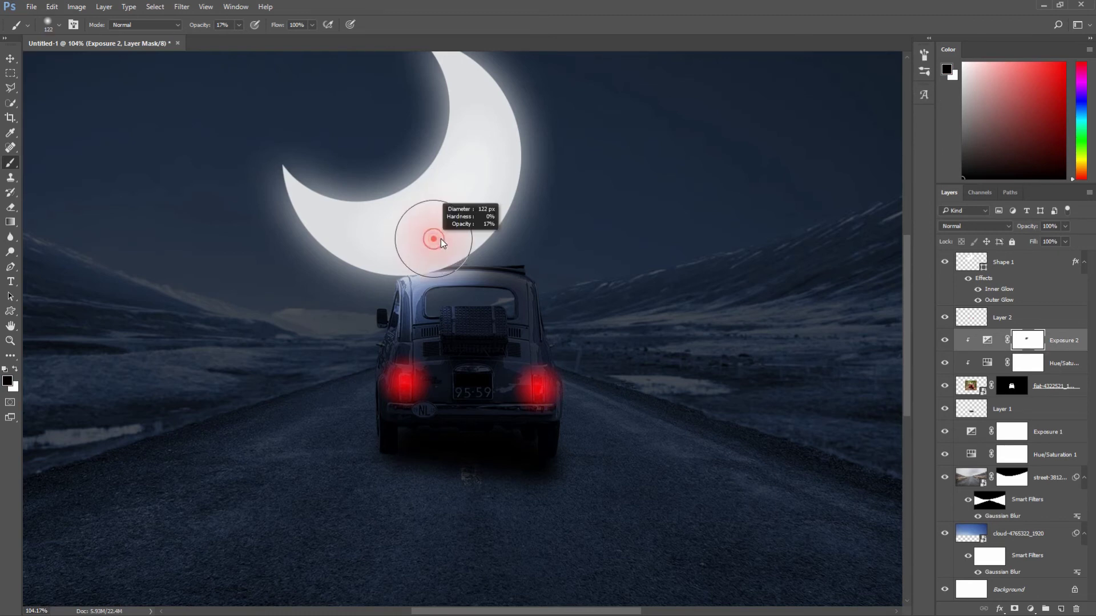
pyautogui.moveTo(442, 242); pyautogui.dragTo(457, 243)
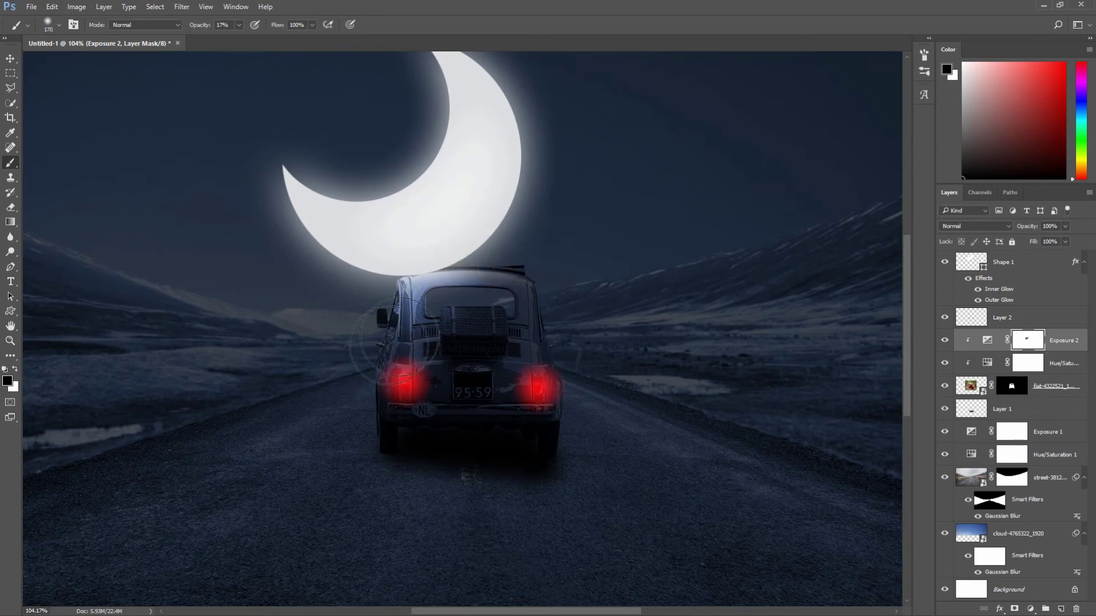
pyautogui.click(431, 261)
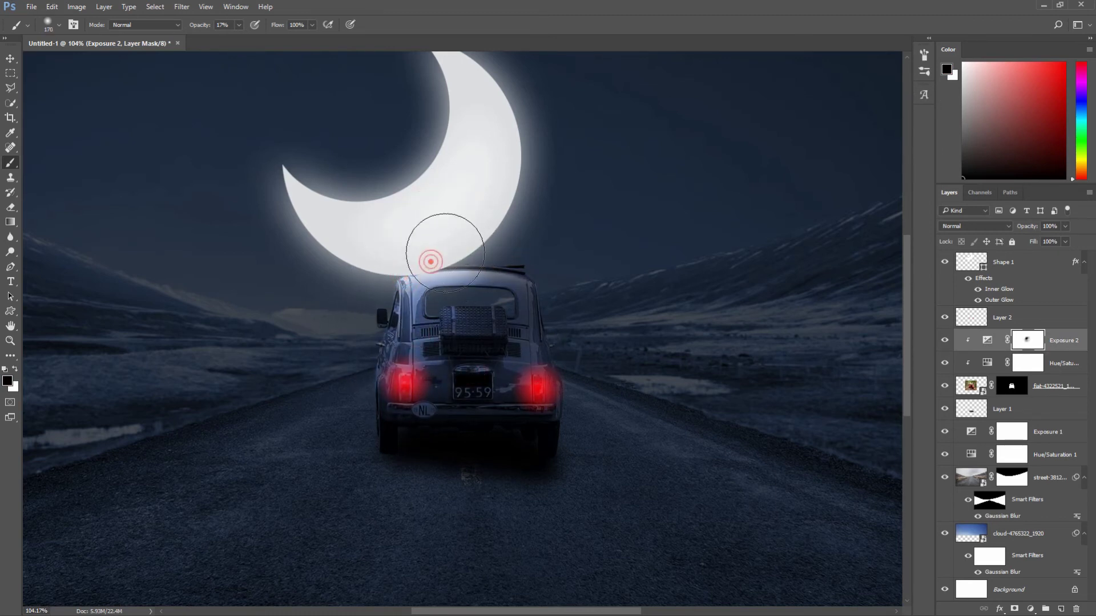
pyautogui.click(391, 303)
pyautogui.click(495, 244)
pyautogui.click(416, 282)
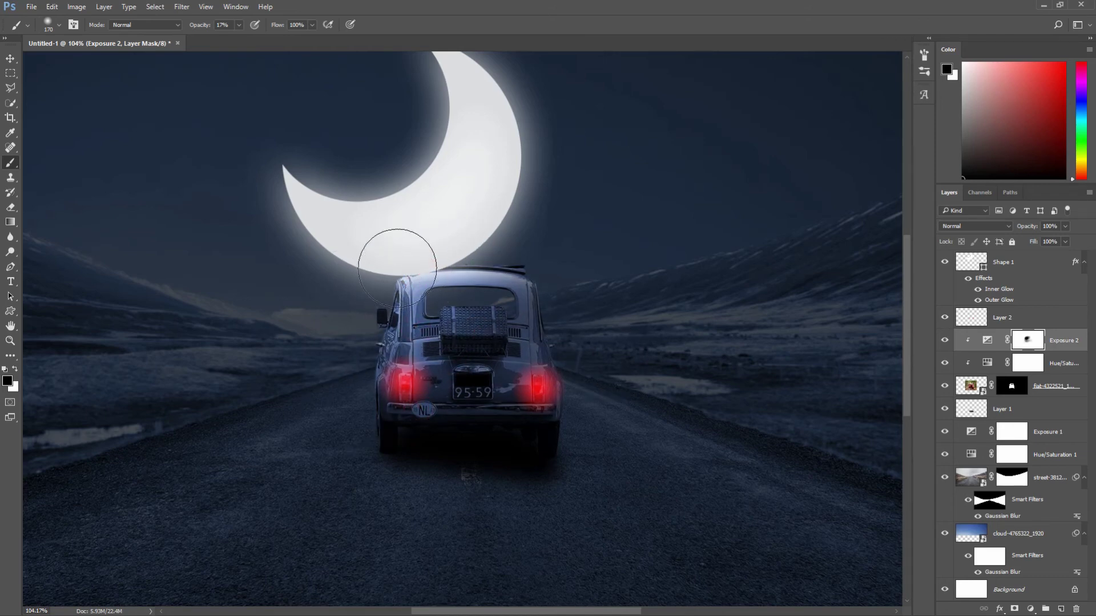
pyautogui.scroll(-1, 397, 268)
pyautogui.scroll(-1, 397, 271)
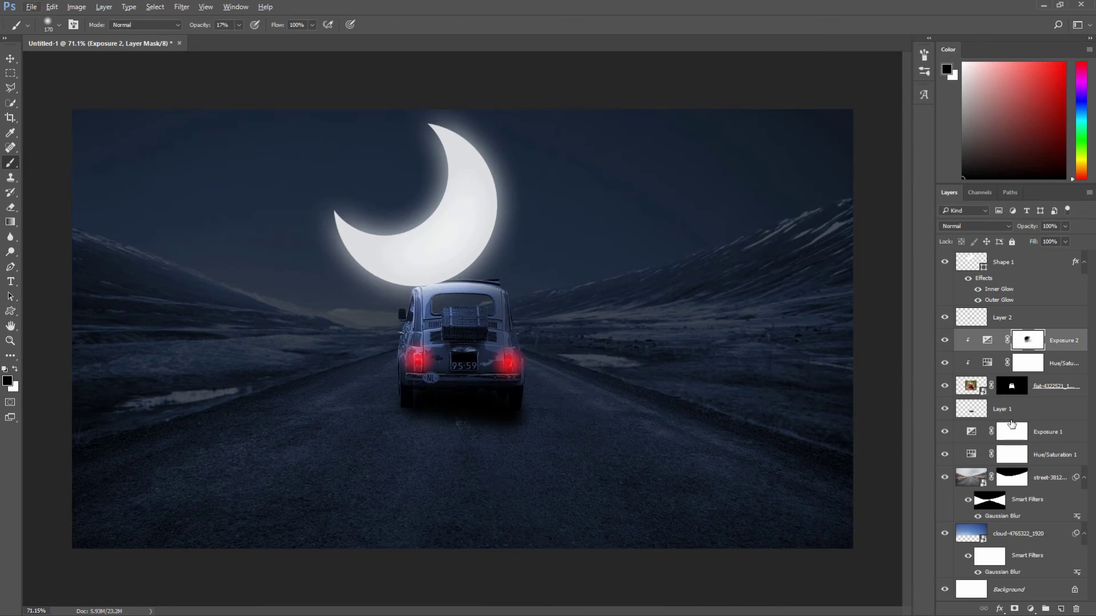
# Lower the Exposure 1 adjustment to about -3.94 to darken the road and landscape
pyautogui.click(1040, 432)
pyautogui.click(972, 432)
pyautogui.doubleClick(971, 432)
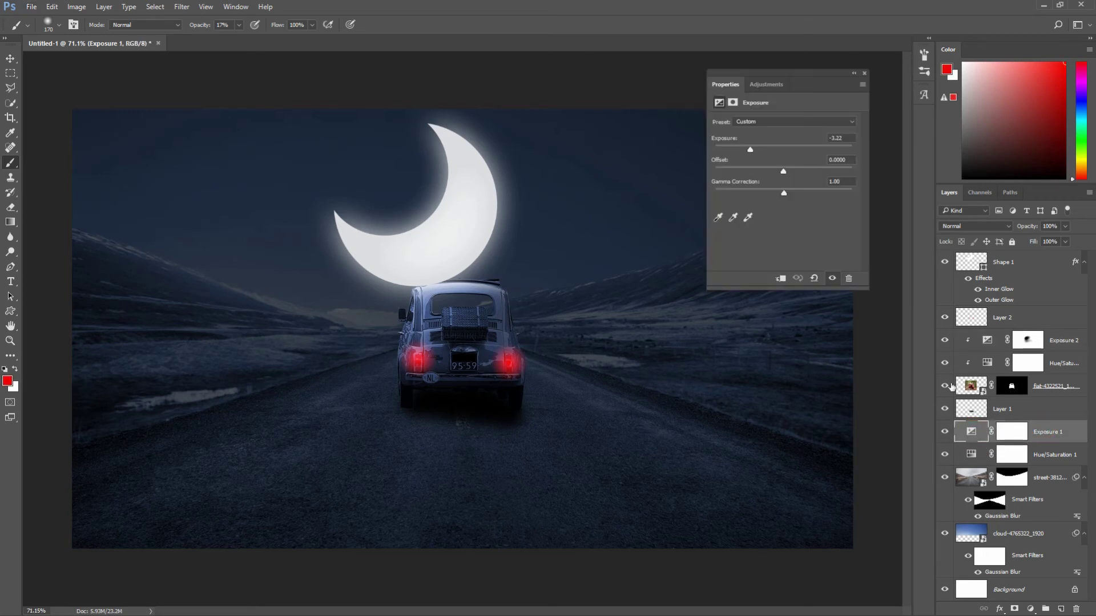
pyautogui.moveTo(751, 153); pyautogui.dragTo(742, 156)
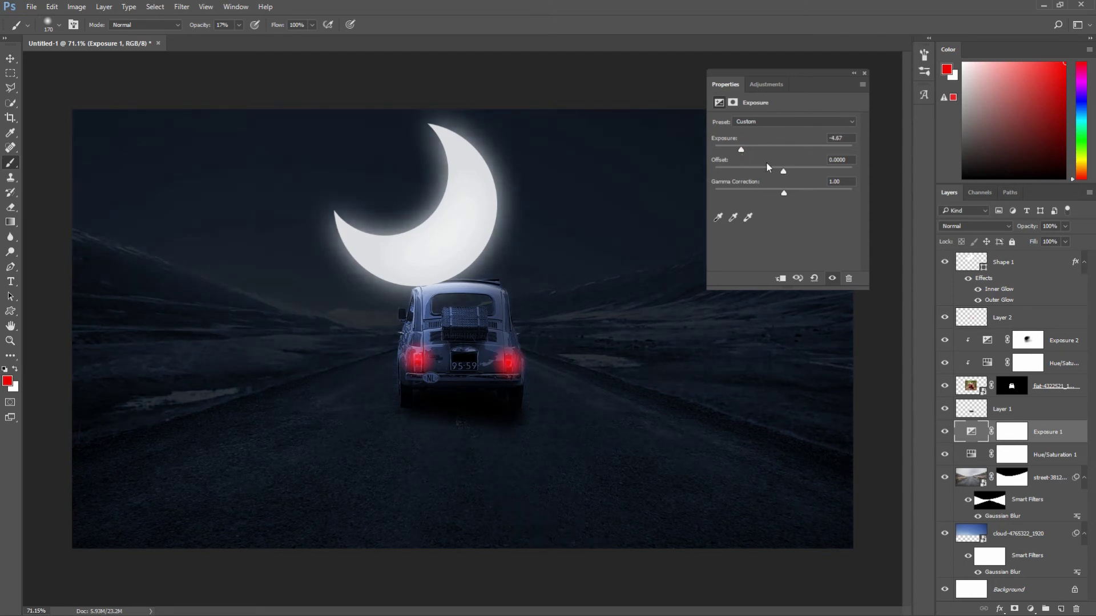
pyautogui.click(744, 150)
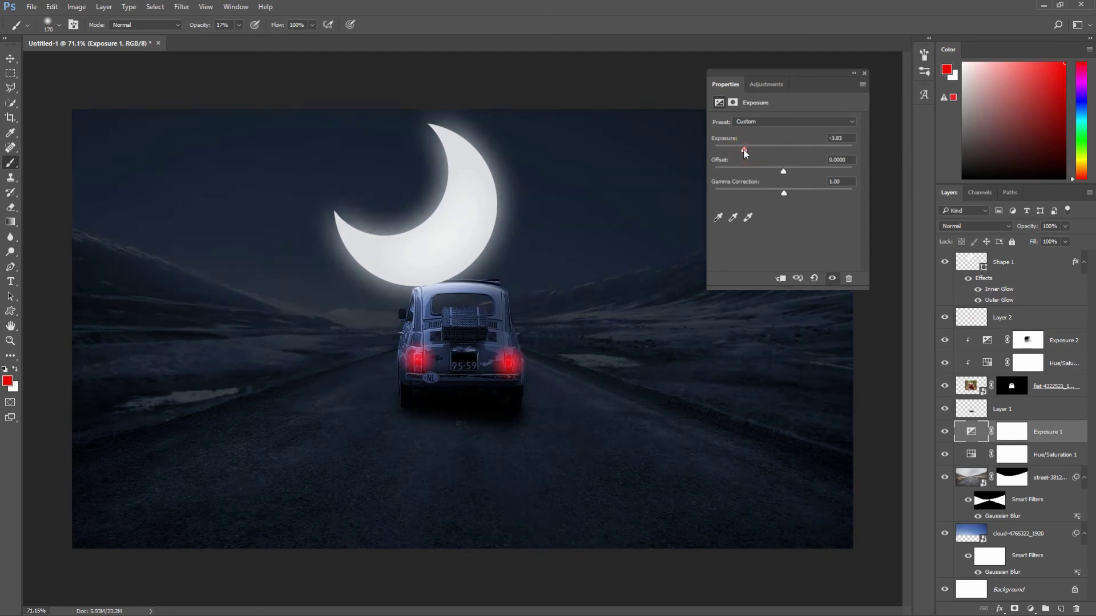
pyautogui.moveTo(745, 152); pyautogui.dragTo(743, 152)
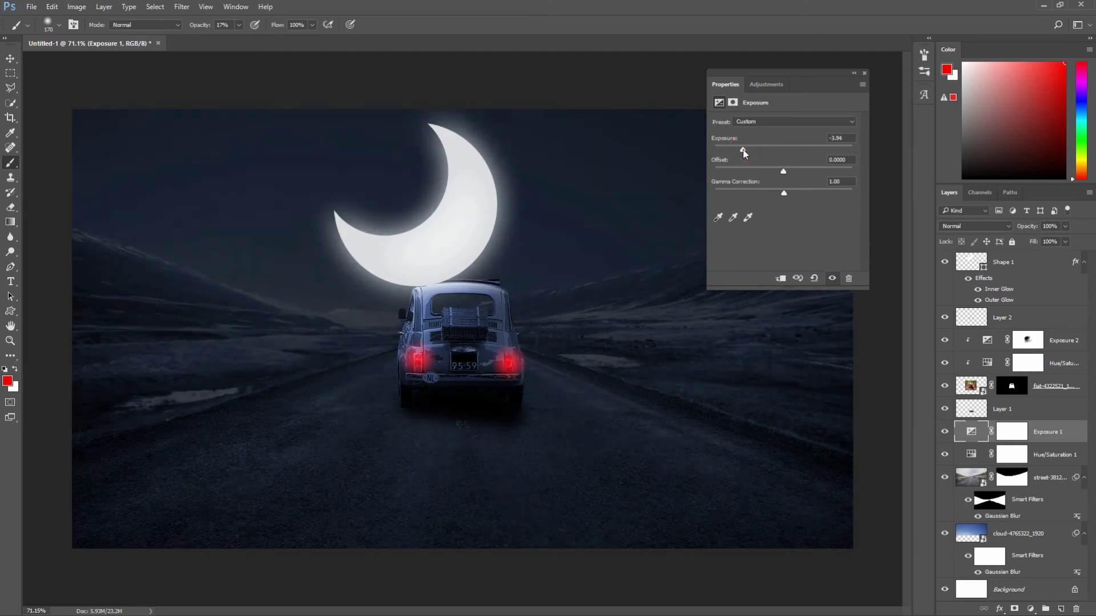
pyautogui.click(864, 73)
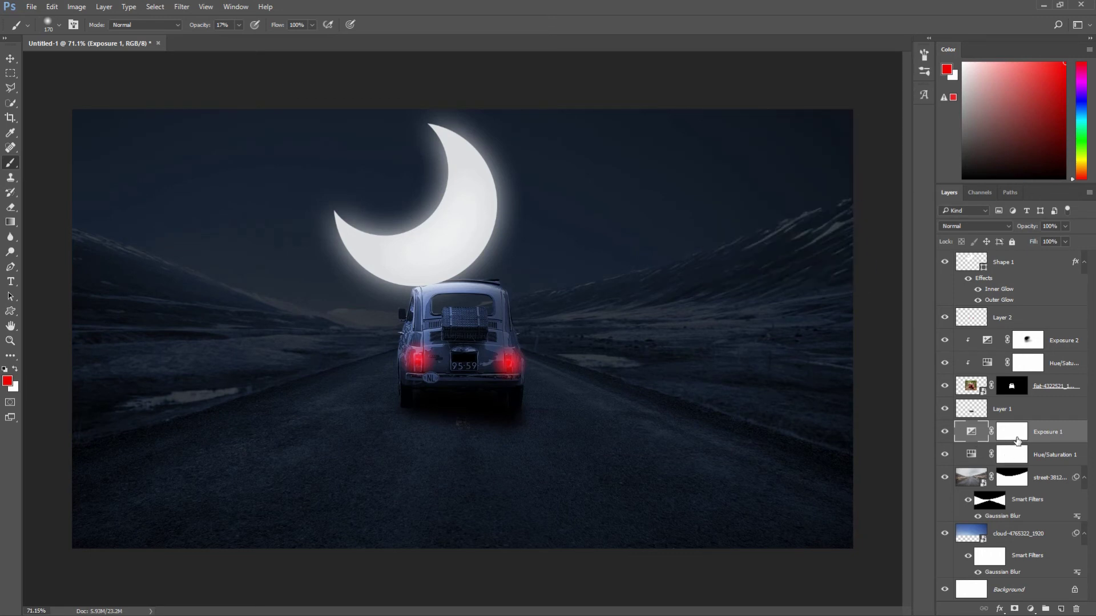
# On the Exposure 1 mask, lighten the tail-light area and the car's rear between the lights
pyautogui.click(1016, 437)
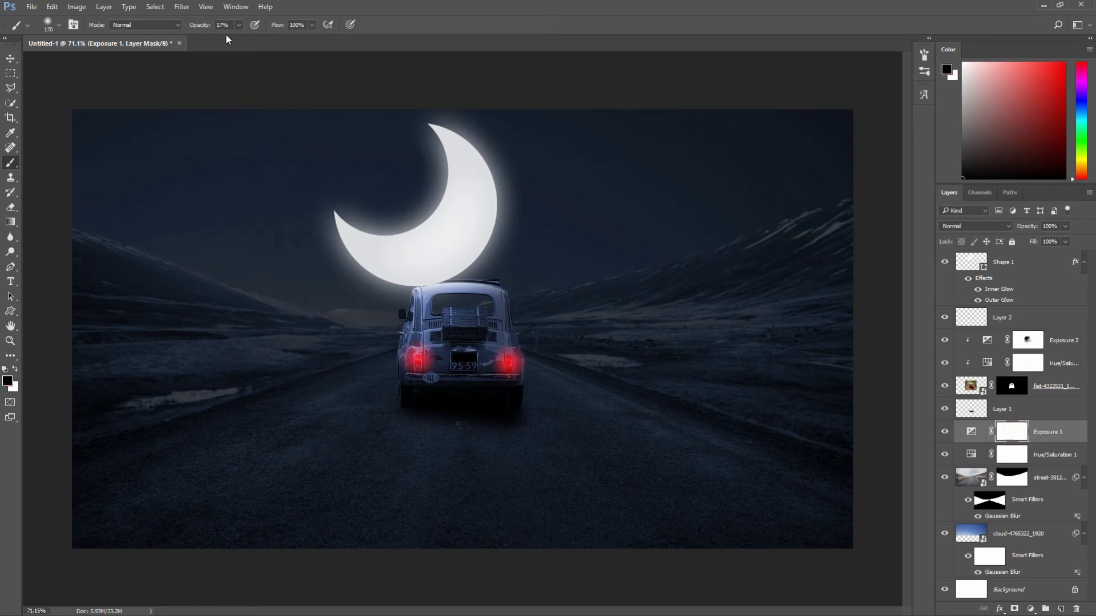
pyautogui.moveTo(198, 30); pyautogui.dragTo(199, 30)
pyautogui.click(417, 377)
pyautogui.press(']')
pyautogui.moveTo(386, 377)
pyautogui.mouseDown()
pyautogui.moveTo(513, 381)
pyautogui.moveTo(373, 382)
pyautogui.mouseUp()
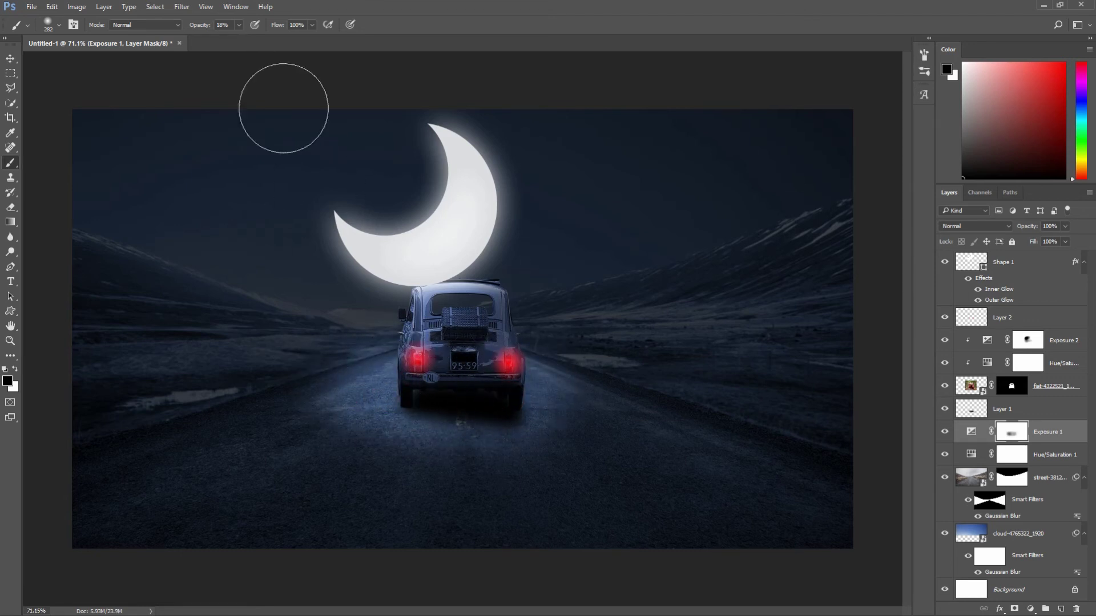
# Paint low-opacity soft strokes to faintly light the road behind and left of the car
pyautogui.moveTo(238, 25); pyautogui.dragTo(227, 40)
pyautogui.moveTo(550, 410); pyautogui.dragTo(367, 403)
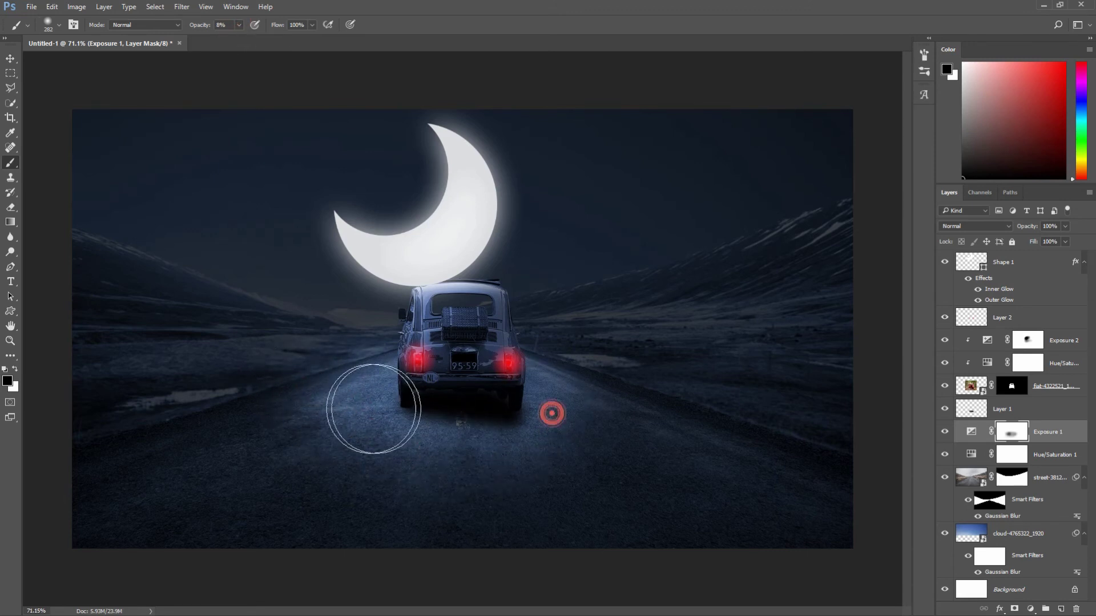
pyautogui.moveTo(238, 24); pyautogui.dragTo(229, 39)
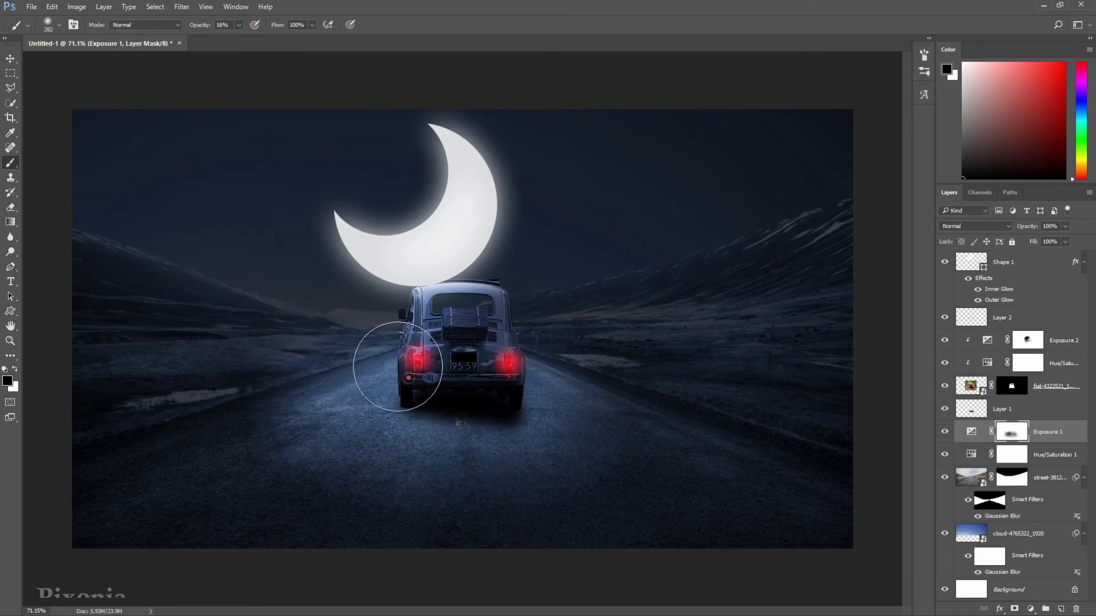
pyautogui.press('[')
pyautogui.press('[')
pyautogui.press('[')
pyautogui.moveTo(398, 374); pyautogui.dragTo(428, 384)
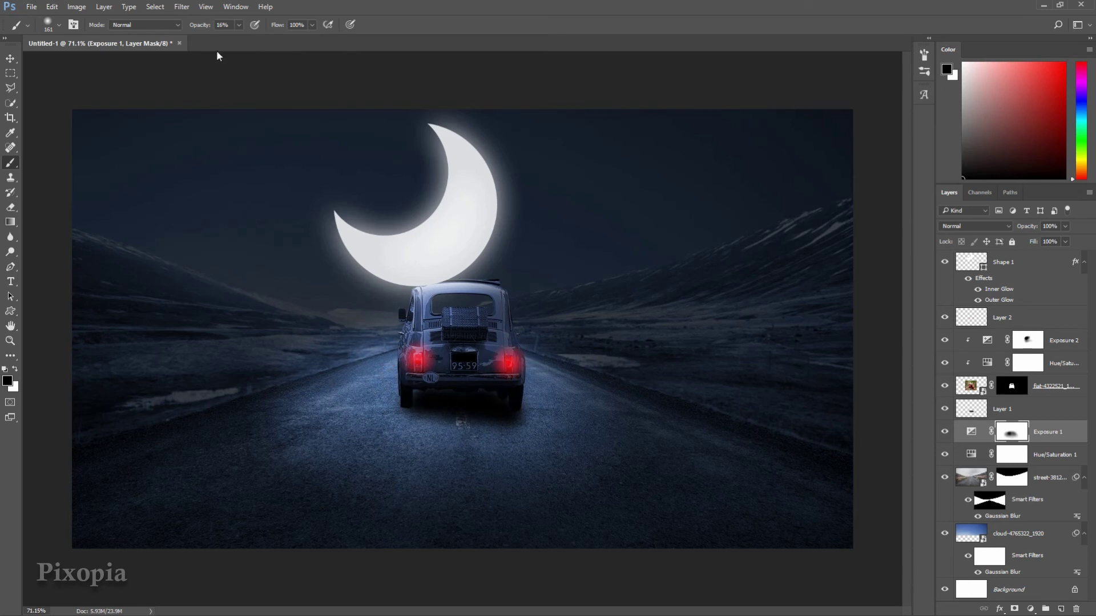
pyautogui.moveTo(239, 24); pyautogui.dragTo(228, 39)
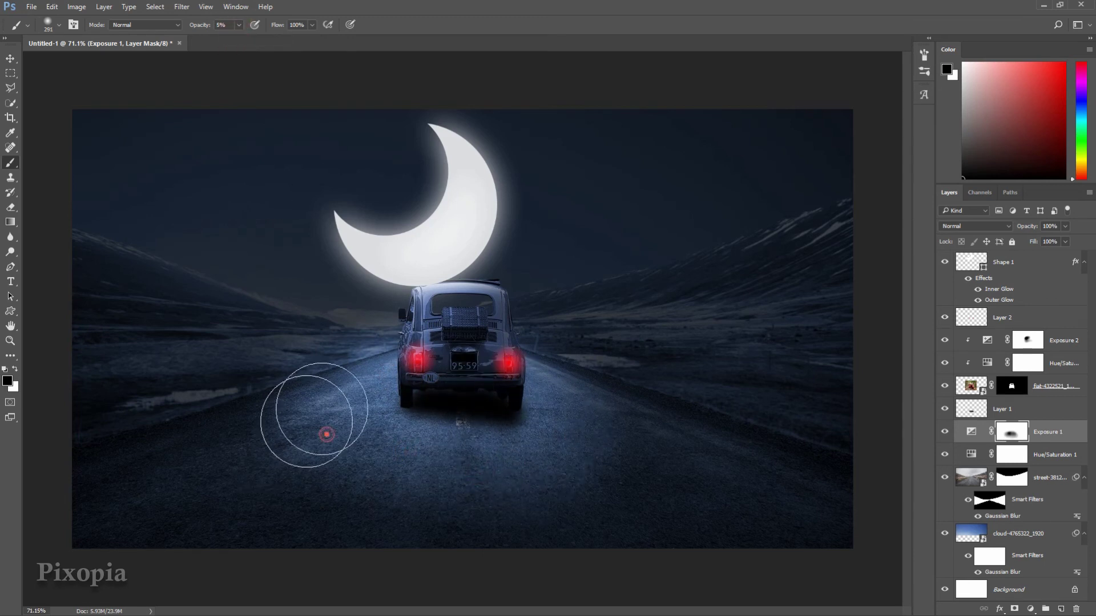
pyautogui.moveTo(514, 393); pyautogui.dragTo(322, 414)
pyautogui.click(319, 416)
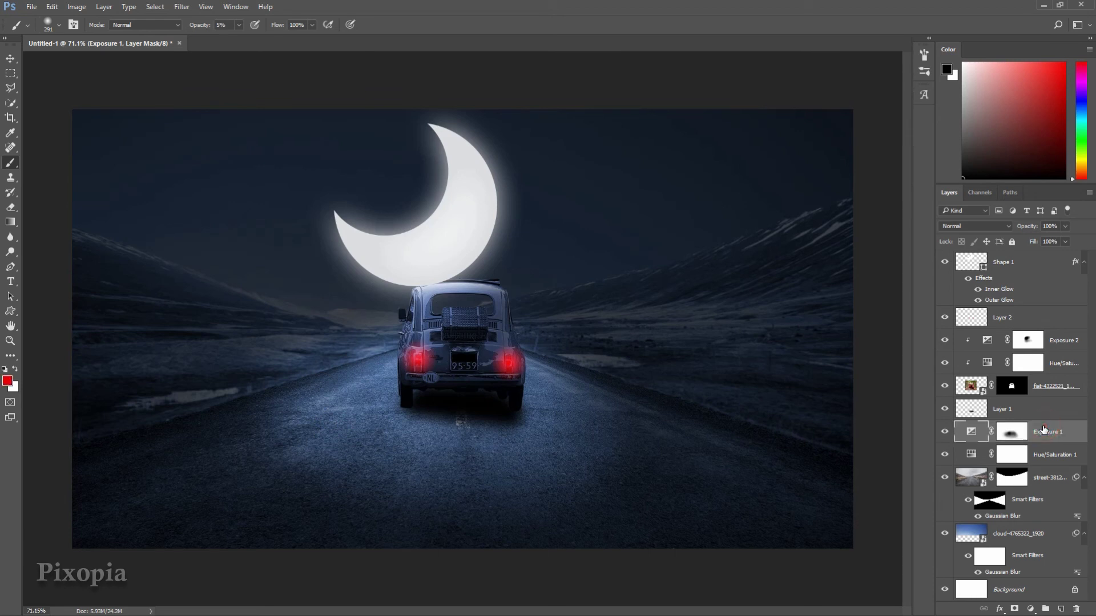
pyautogui.press('0')
pyautogui.press('[')
pyautogui.press('[')
pyautogui.press('[')
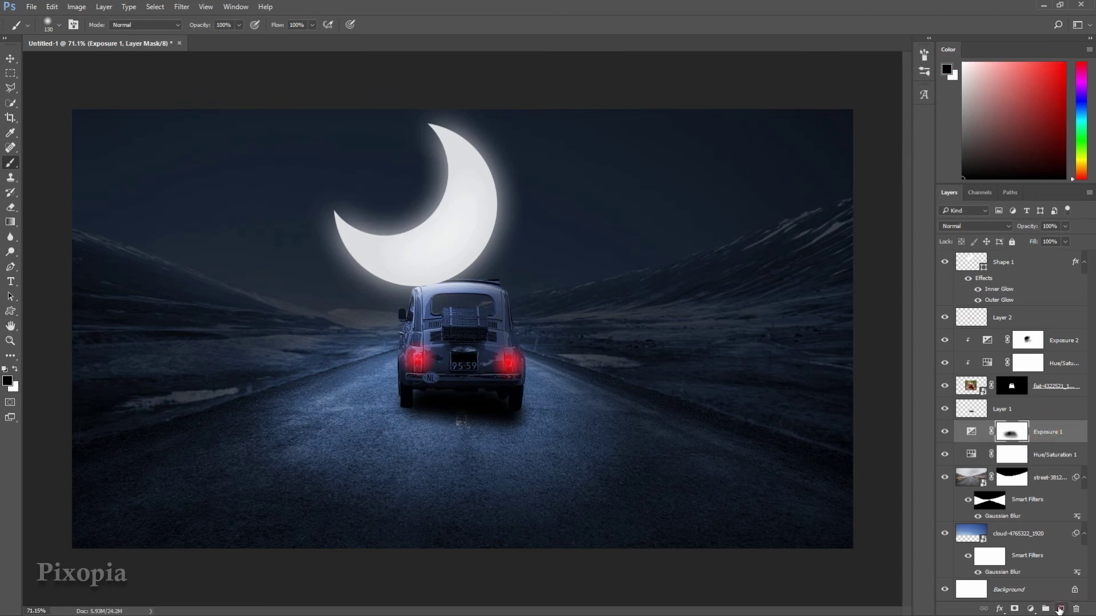
# Add a new layer above Exposure 1 and pick a 47 px soft round brush
pyautogui.click(1059, 609)
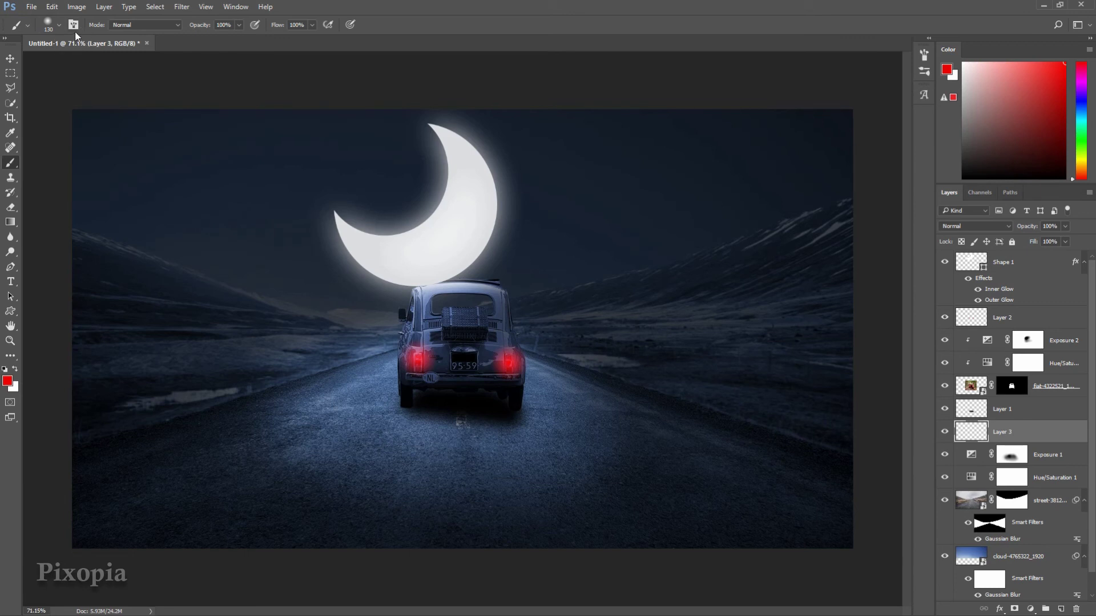
pyautogui.rightClick(189, 172)
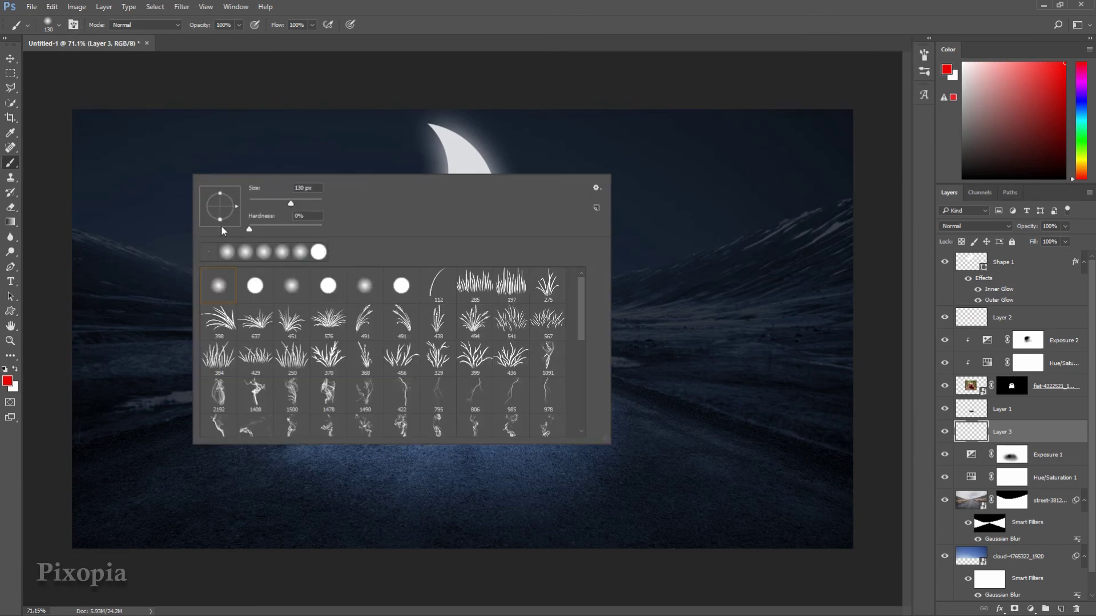
pyautogui.click(225, 290)
pyautogui.moveTo(291, 204); pyautogui.dragTo(265, 204)
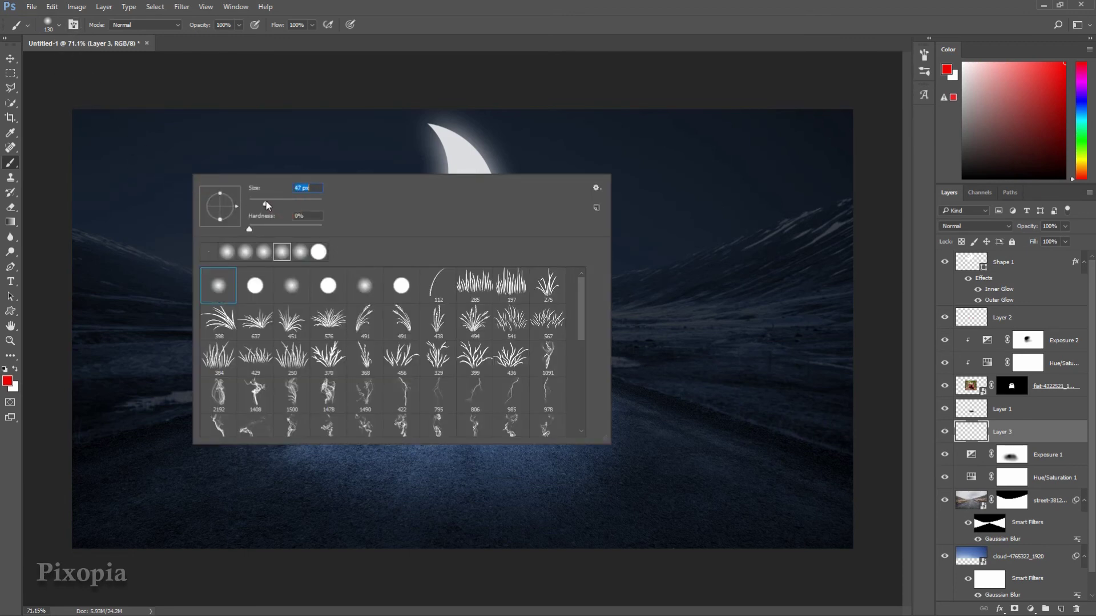
pyautogui.click(415, 25)
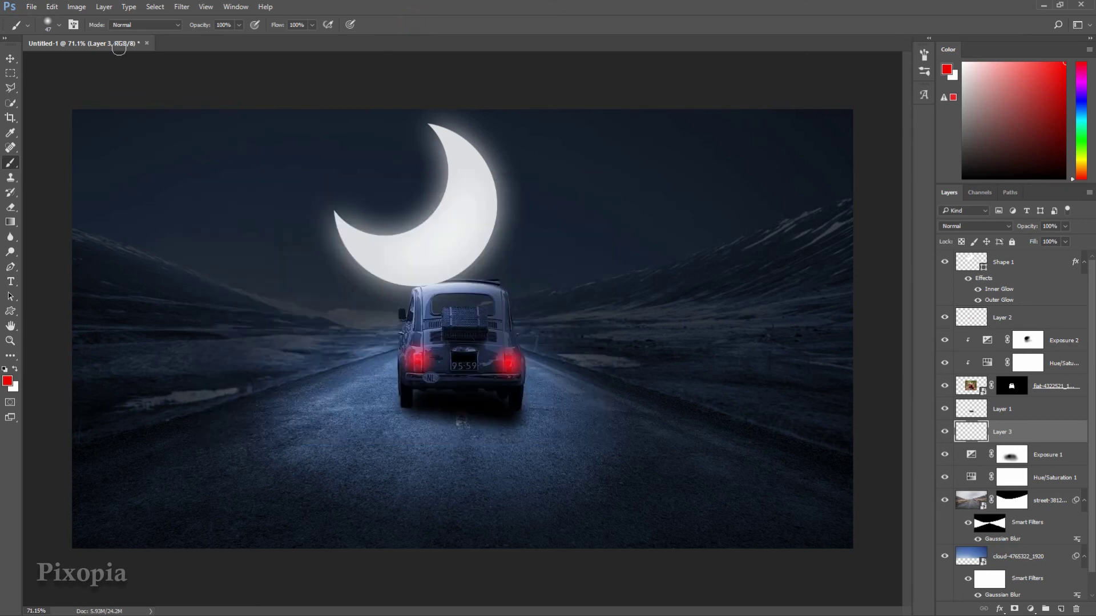
# Give the brush wide spacing, full size jitter and maximum scattering for stars
pyautogui.click(74, 26)
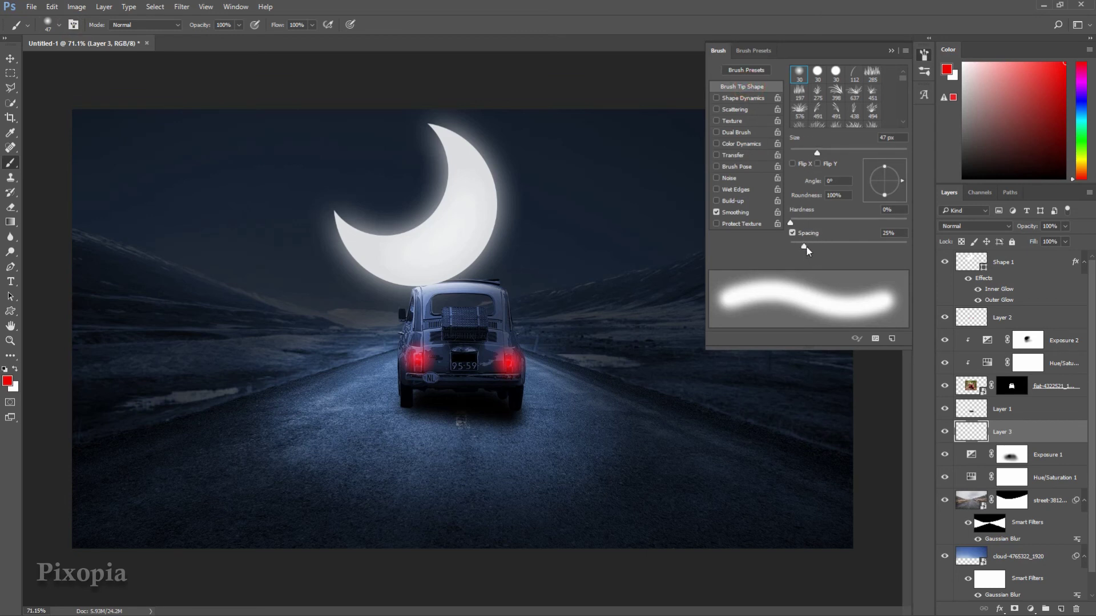
pyautogui.moveTo(805, 247); pyautogui.dragTo(896, 243)
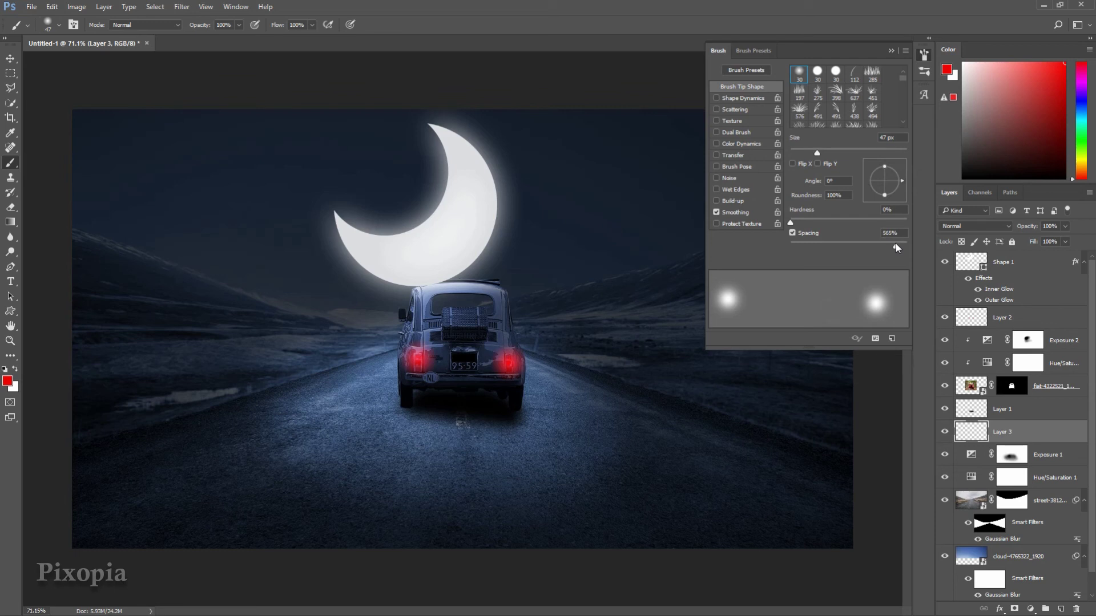
pyautogui.click(748, 100)
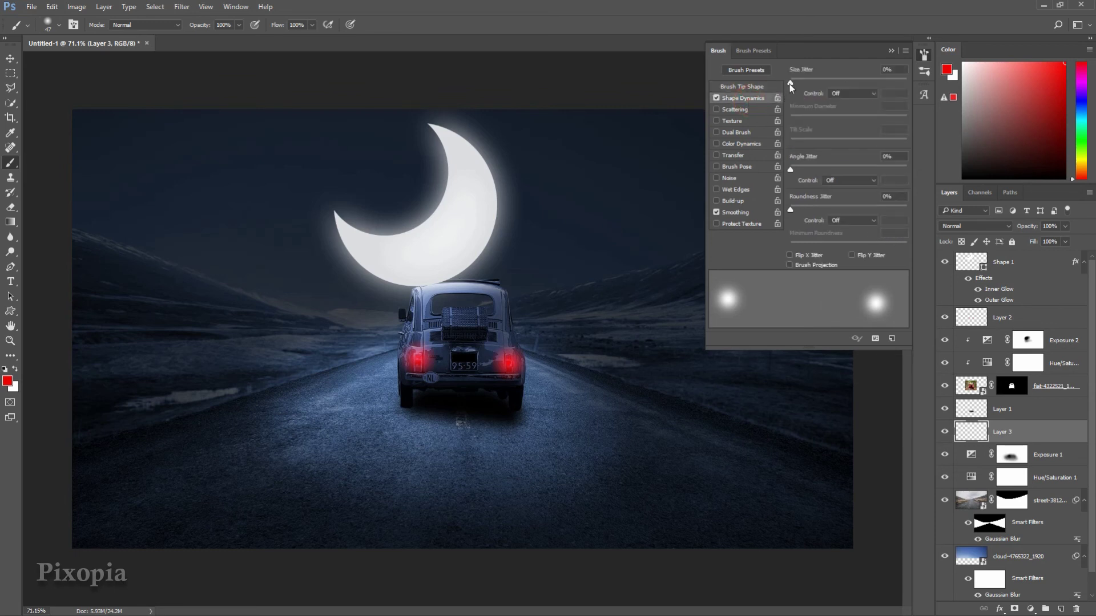
pyautogui.moveTo(790, 82); pyautogui.dragTo(917, 67)
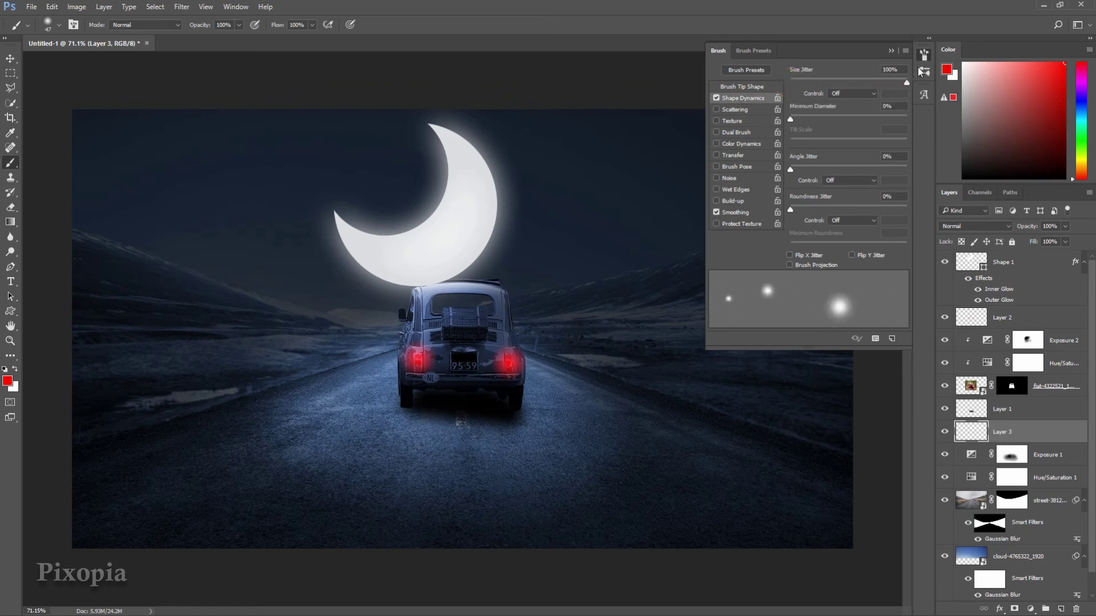
pyautogui.click(749, 111)
pyautogui.moveTo(802, 83); pyautogui.dragTo(914, 81)
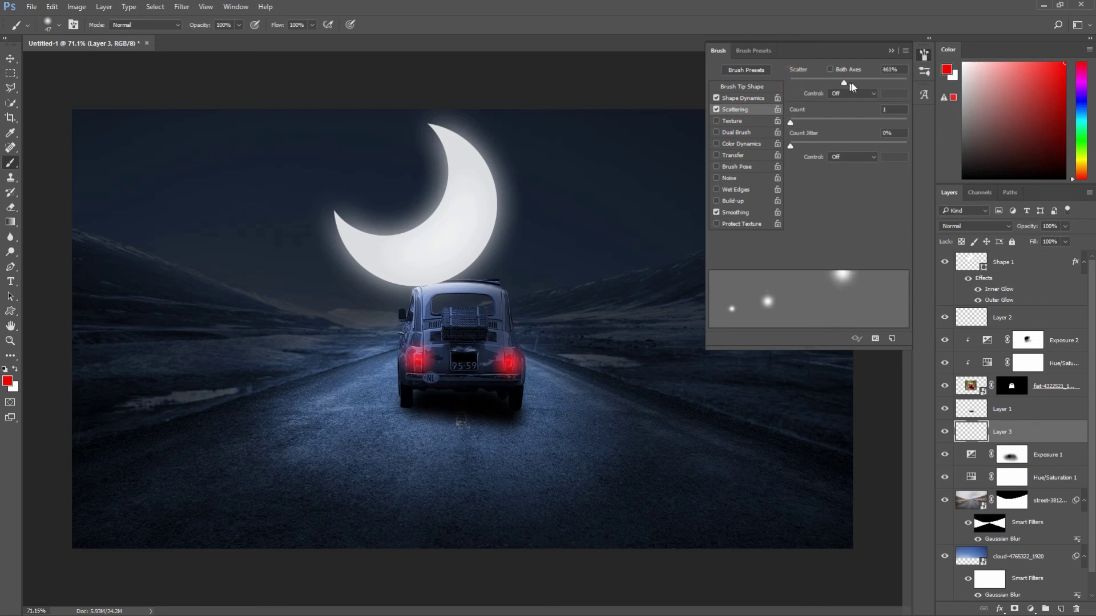
pyautogui.click(890, 50)
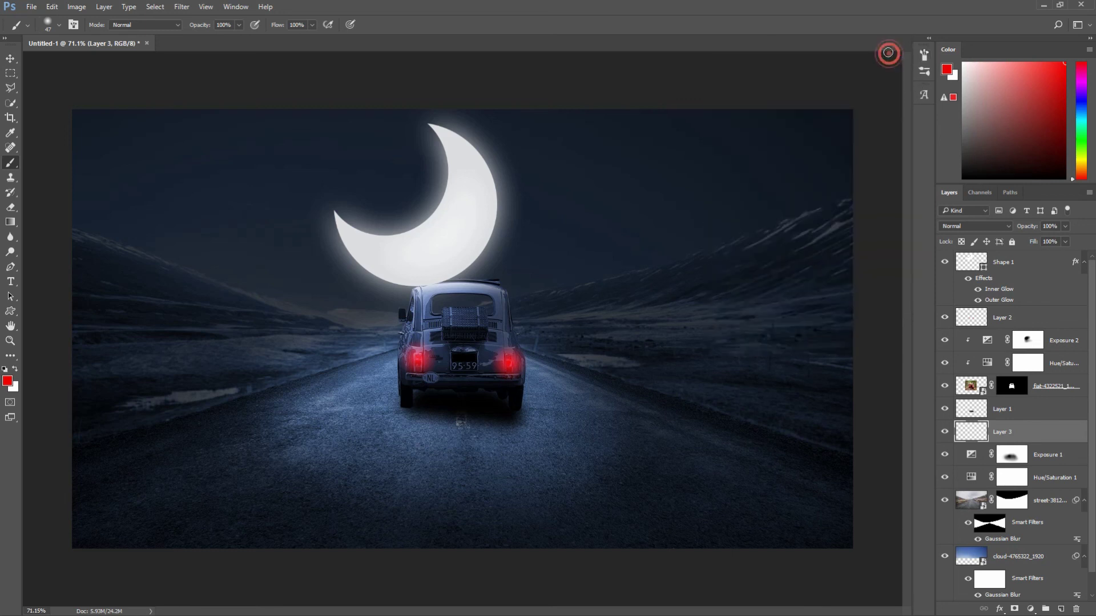
# Set the foreground painting colour to white
pyautogui.click(8, 380)
pyautogui.click(746, 190)
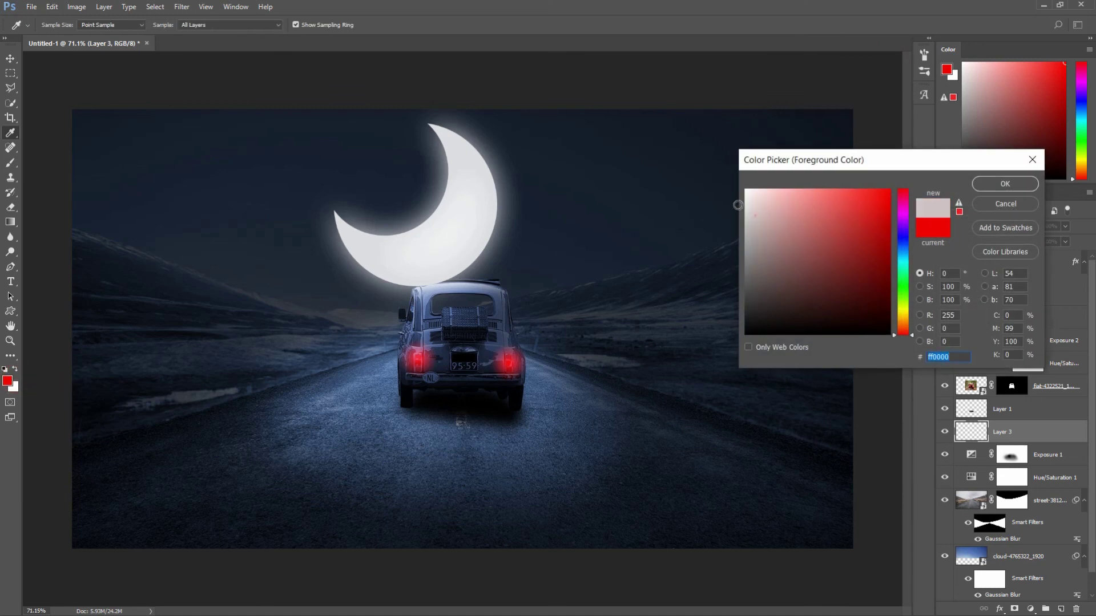
pyautogui.click(979, 183)
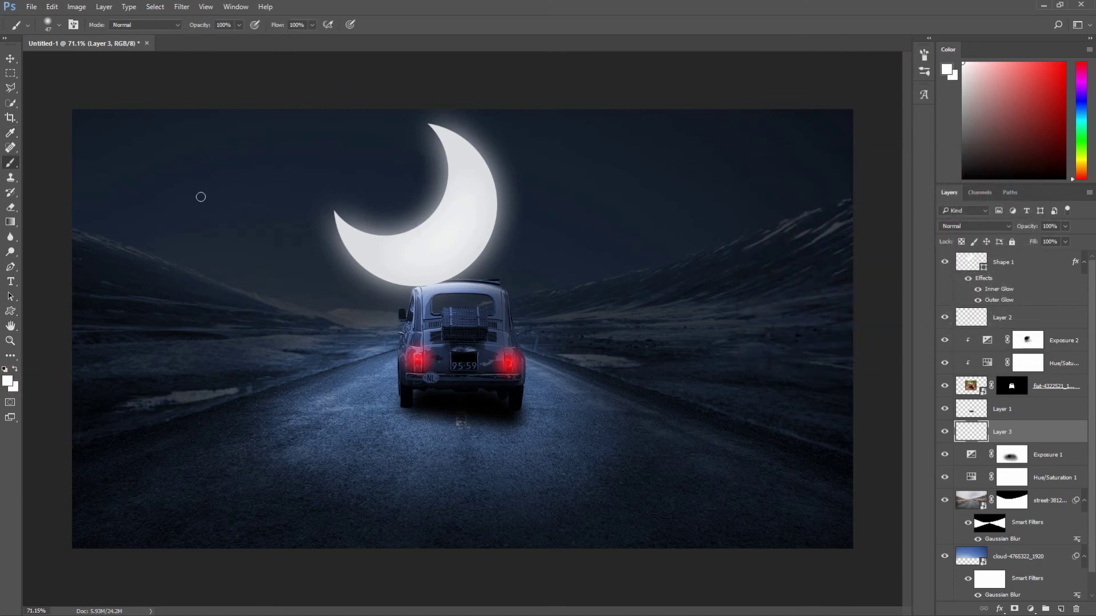
# Paint a first row of soft white stars across the sky
pyautogui.click(131, 143)
pyautogui.click(193, 191)
pyautogui.click(264, 164)
pyautogui.click(309, 195)
pyautogui.click(348, 188)
pyautogui.click(481, 140)
pyautogui.click(611, 186)
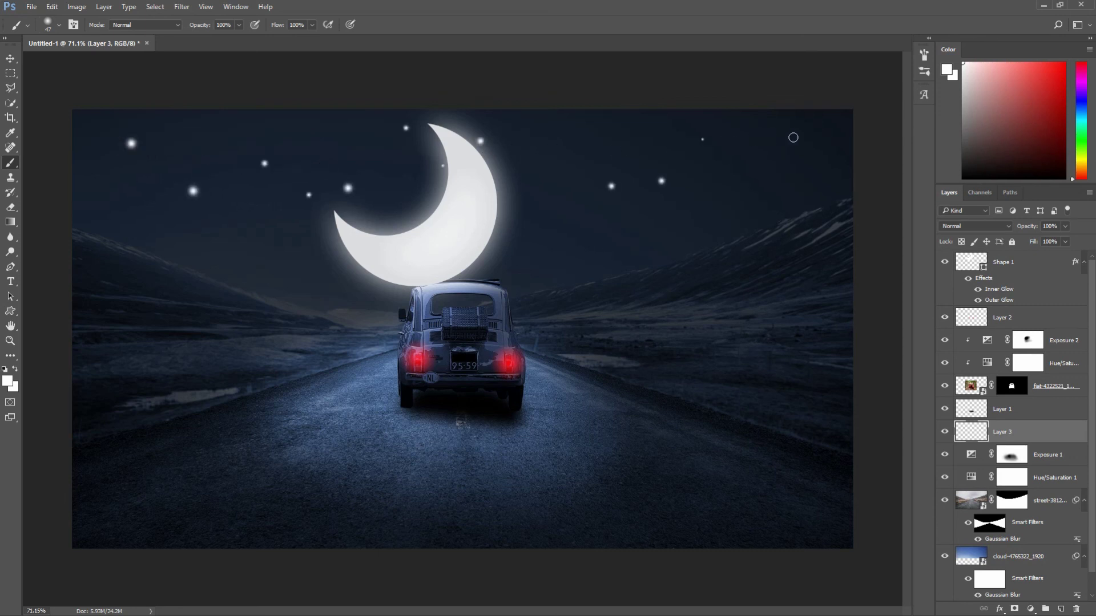
pyautogui.click(798, 138)
pyautogui.click(772, 205)
pyautogui.click(689, 162)
pyautogui.click(631, 126)
pyautogui.click(564, 198)
# Scatter more soft white stars across the left side of the sky
pyautogui.click(240, 222)
pyautogui.click(184, 145)
pyautogui.click(200, 215)
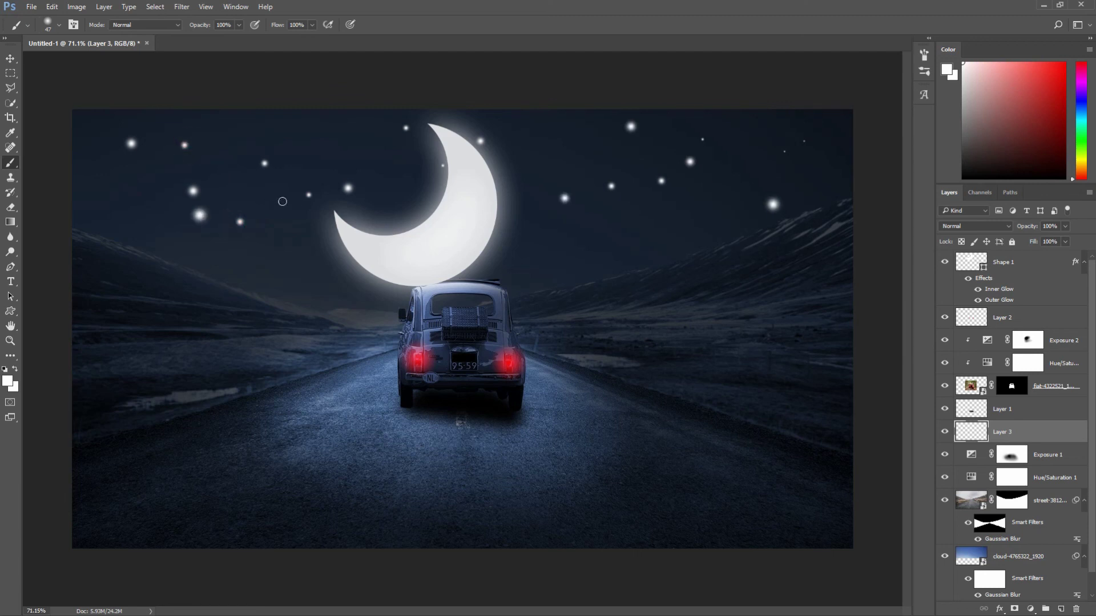
pyautogui.click(394, 168)
pyautogui.click(245, 112)
pyautogui.click(193, 133)
pyautogui.click(113, 155)
pyautogui.click(298, 264)
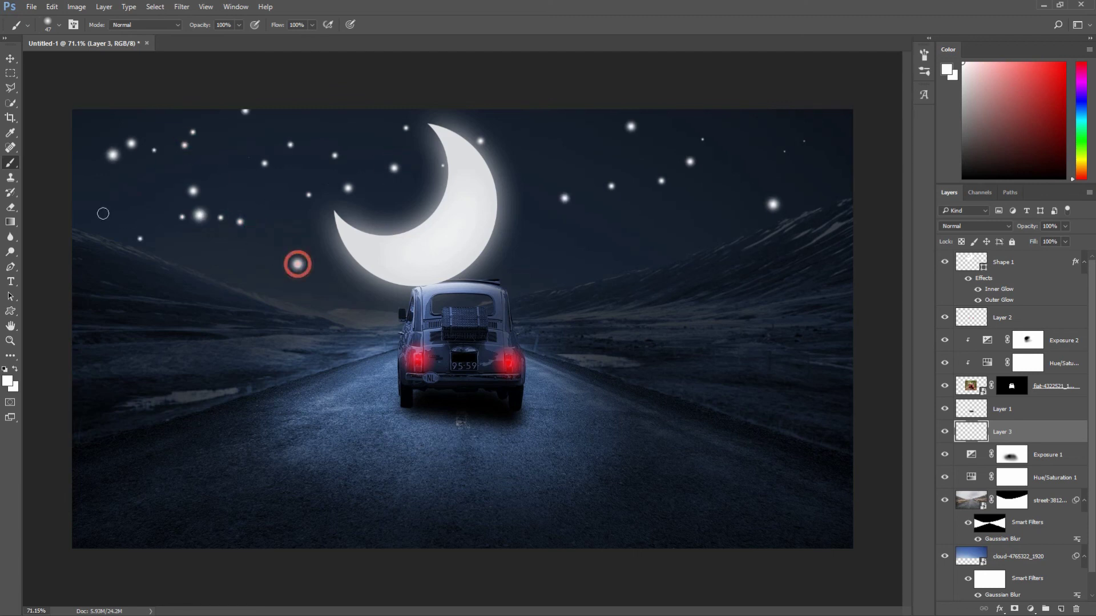
pyautogui.click(101, 233)
pyautogui.click(85, 165)
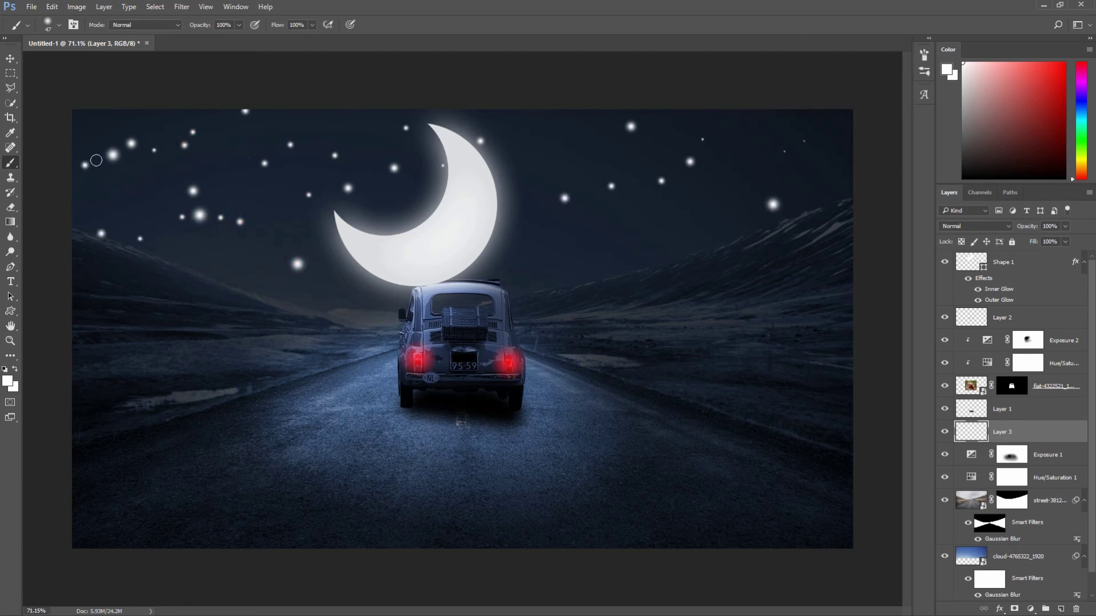
# Add tiny stars near and right of the moon and in the left sky
pyautogui.click(567, 154)
pyautogui.click(511, 175)
pyautogui.click(543, 160)
pyautogui.click(566, 167)
pyautogui.click(532, 187)
pyautogui.click(502, 195)
pyautogui.click(212, 256)
pyautogui.click(234, 241)
pyautogui.click(259, 249)
pyautogui.click(182, 173)
pyautogui.click(141, 194)
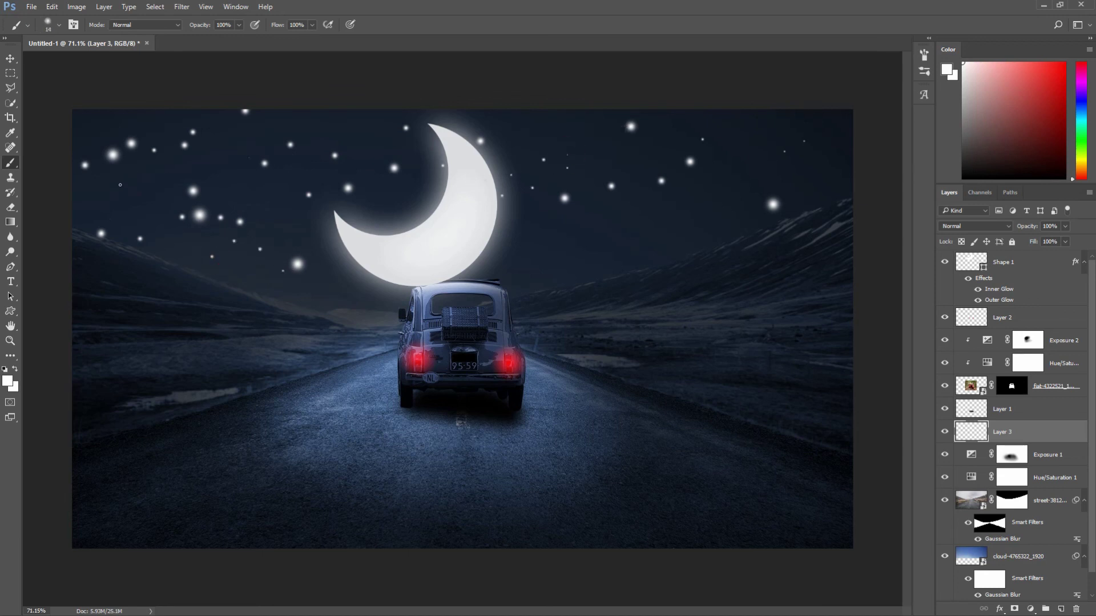
pyautogui.click(602, 161)
pyautogui.click(620, 172)
pyautogui.click(624, 193)
pyautogui.click(634, 200)
pyautogui.click(642, 167)
pyautogui.click(711, 201)
pyautogui.click(686, 212)
pyautogui.click(651, 209)
pyautogui.click(629, 227)
pyautogui.click(603, 272)
pyautogui.click(546, 278)
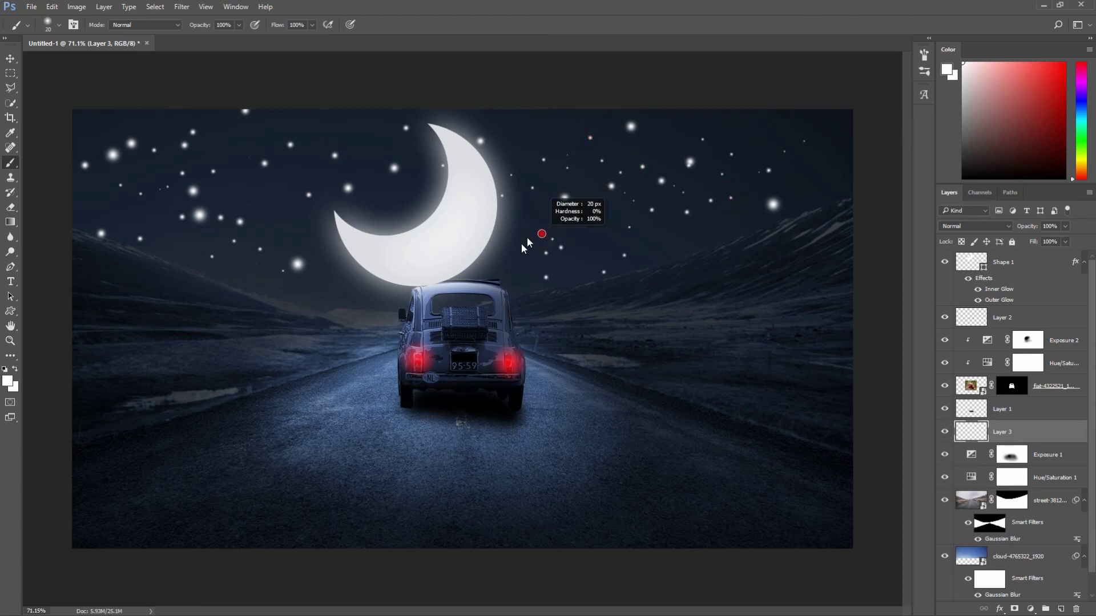
# Add small stars below and left of the moon and in the upper-right sky
pyautogui.click(504, 251)
pyautogui.click(534, 235)
pyautogui.click(545, 240)
pyautogui.click(552, 238)
pyautogui.click(376, 287)
pyautogui.click(346, 261)
pyautogui.click(315, 290)
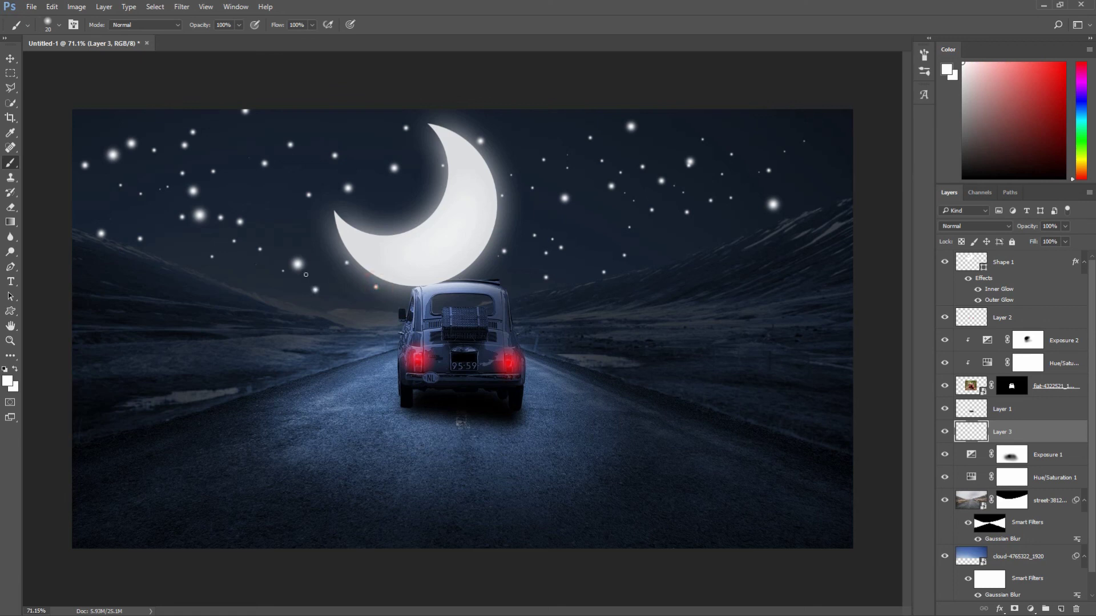
pyautogui.click(291, 228)
pyautogui.click(316, 235)
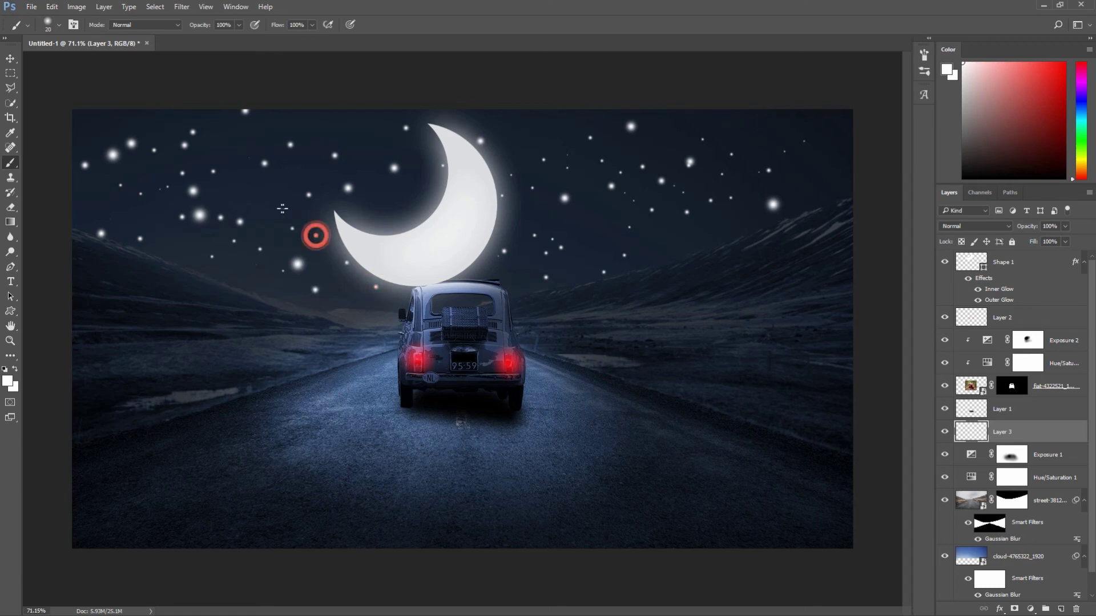
pyautogui.click(817, 151)
pyautogui.click(814, 127)
pyautogui.click(843, 119)
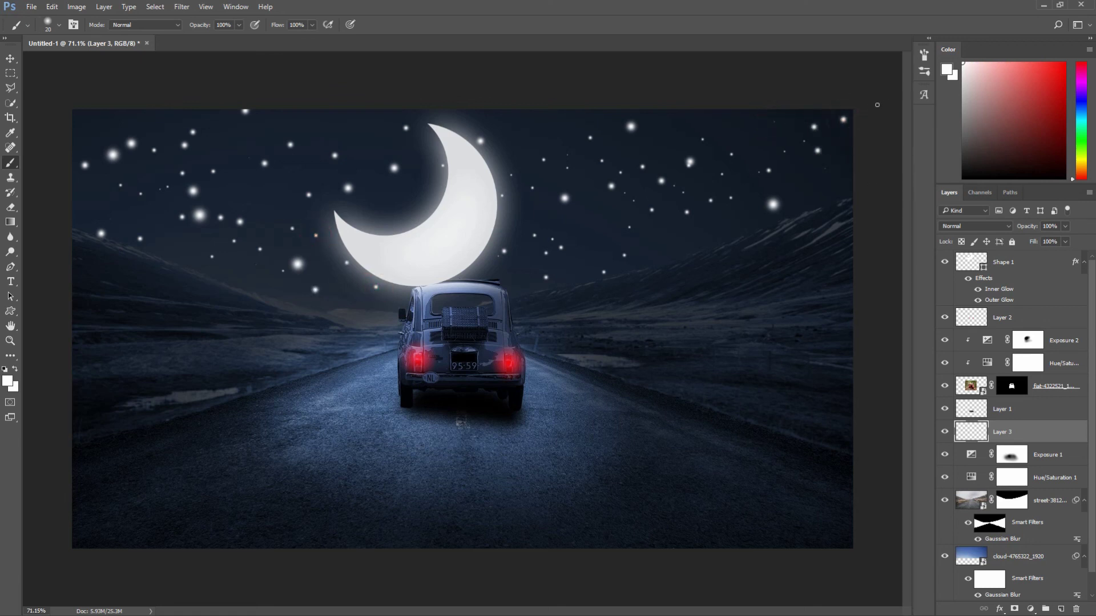
pyautogui.click(335, 113)
# Apply a Gaussian Blur with radius 6.0 to the star layer
pyautogui.click(181, 7)
pyautogui.moveTo(220, 166)
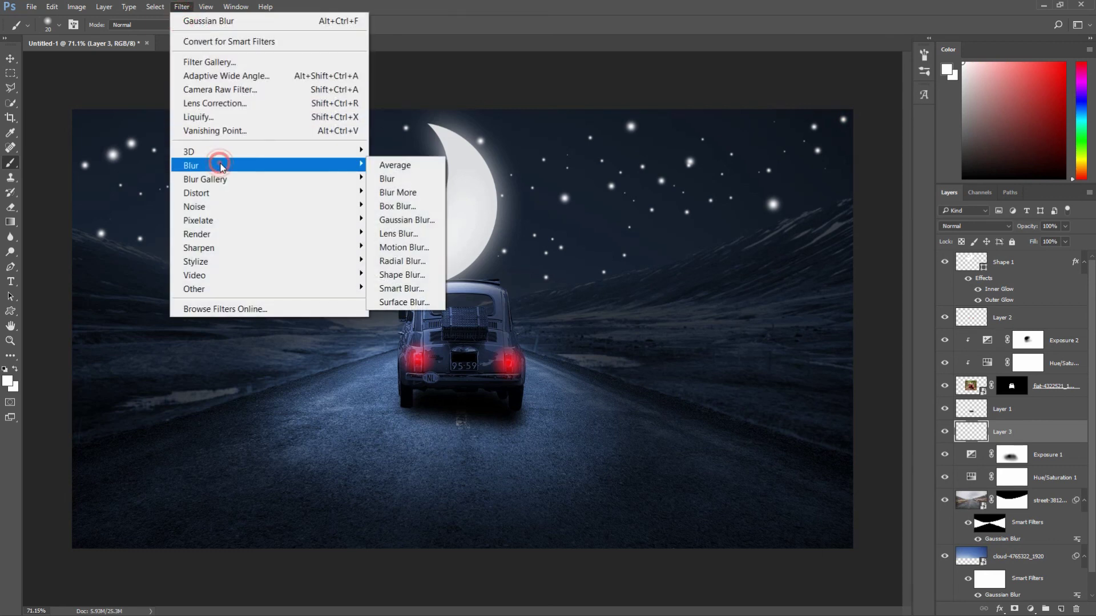
pyautogui.click(398, 219)
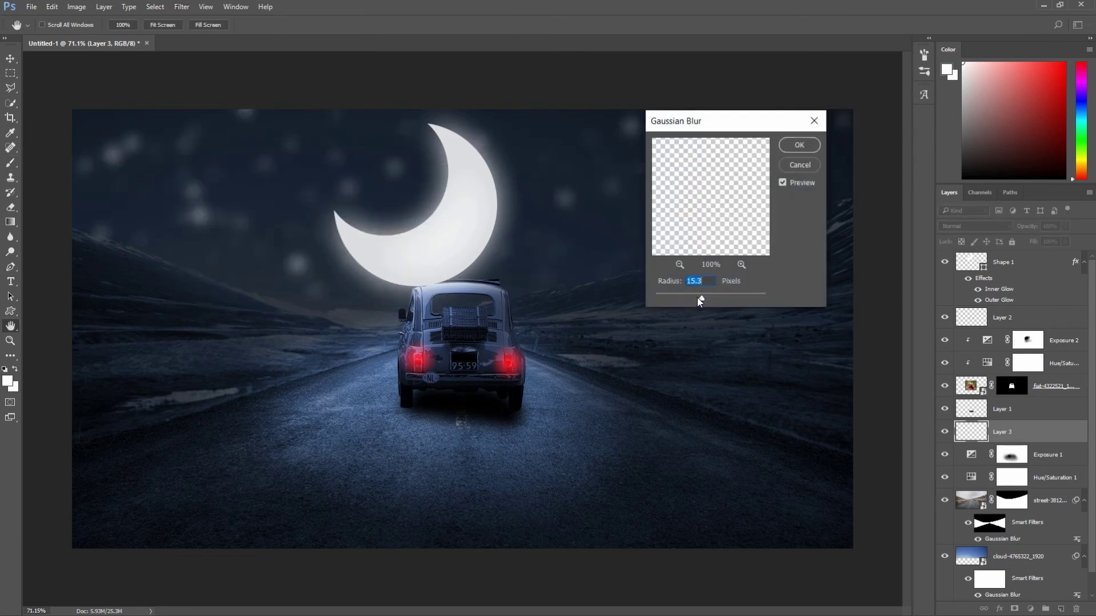
pyautogui.moveTo(698, 297); pyautogui.dragTo(685, 296)
pyautogui.click(689, 298)
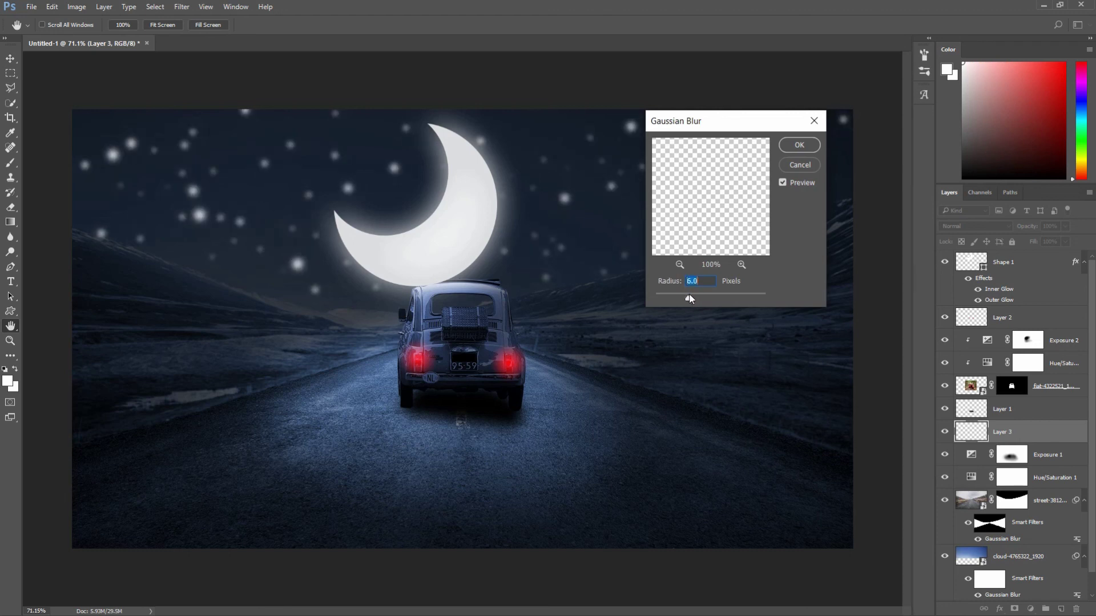
pyautogui.click(795, 145)
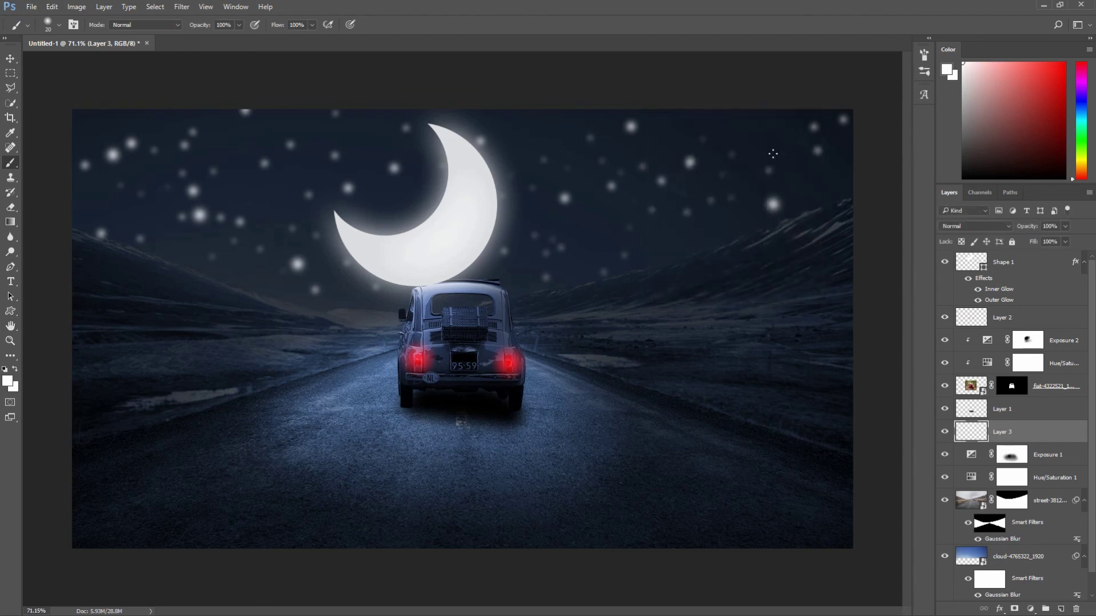
# Lower the star layer's opacity to about 49%
pyautogui.click(1064, 225)
pyautogui.moveTo(1048, 242); pyautogui.dragTo(1033, 244)
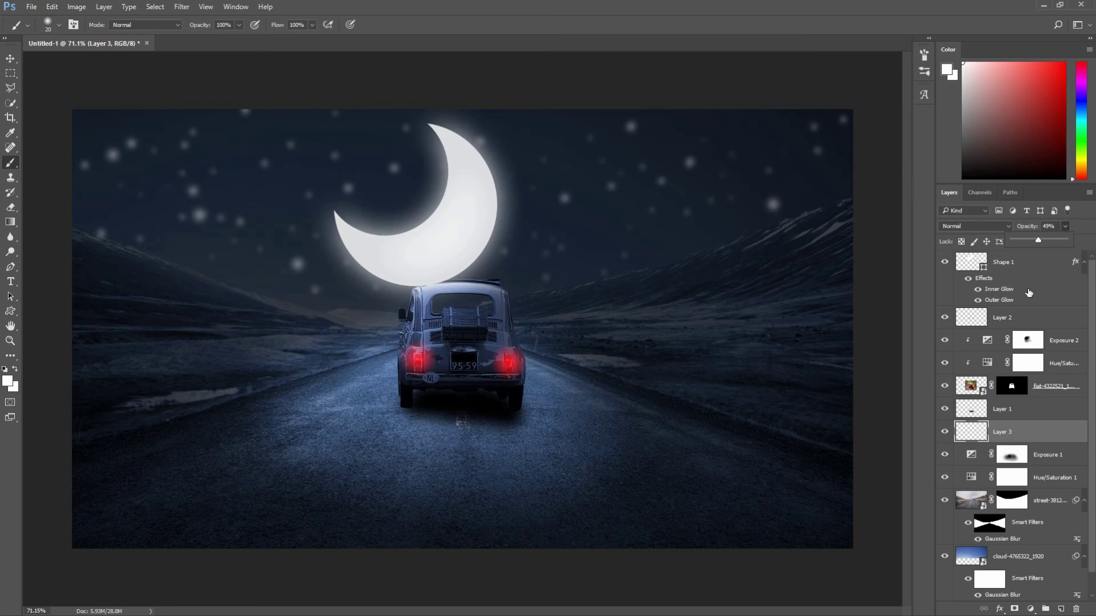
pyautogui.click(1075, 228)
pyautogui.click(1030, 262)
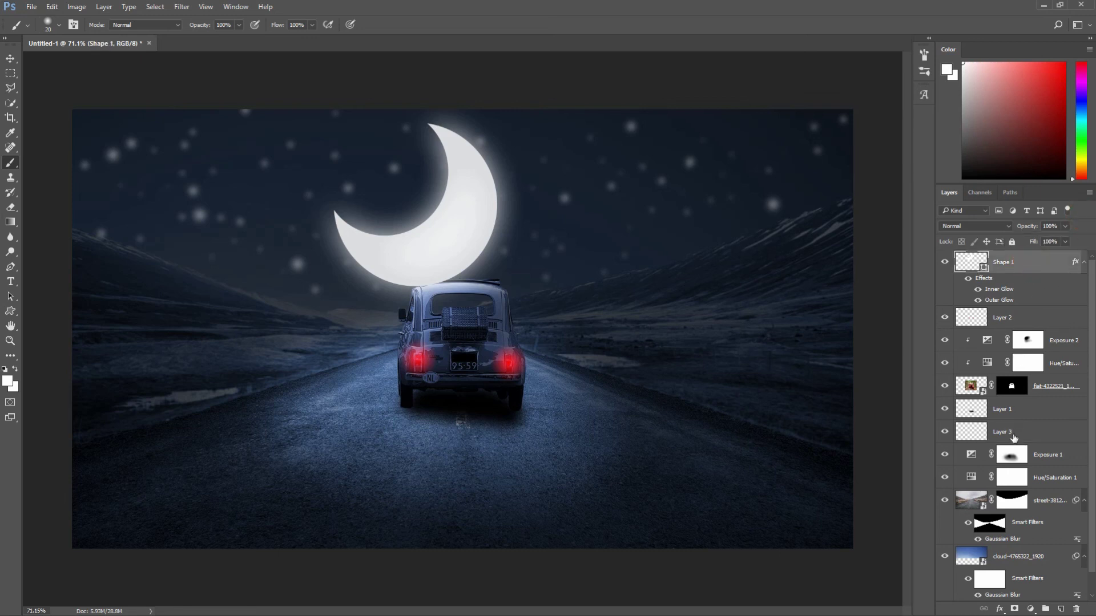
# Add a Color Balance layer with midtones Cyan–Red -19 and Yellow–Blue +12
pyautogui.click(1030, 610)
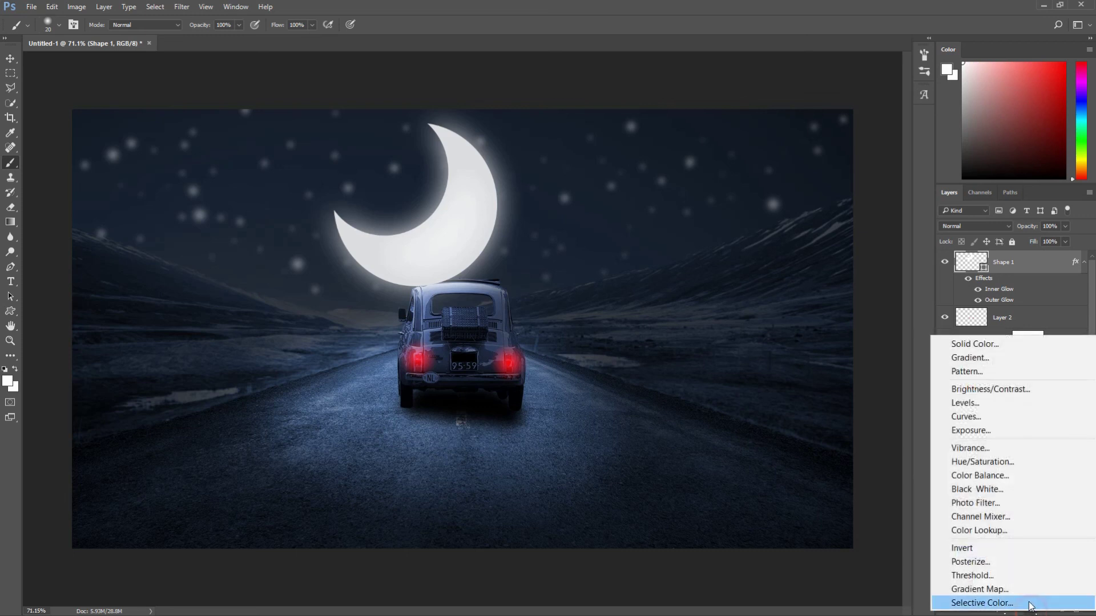
pyautogui.click(979, 476)
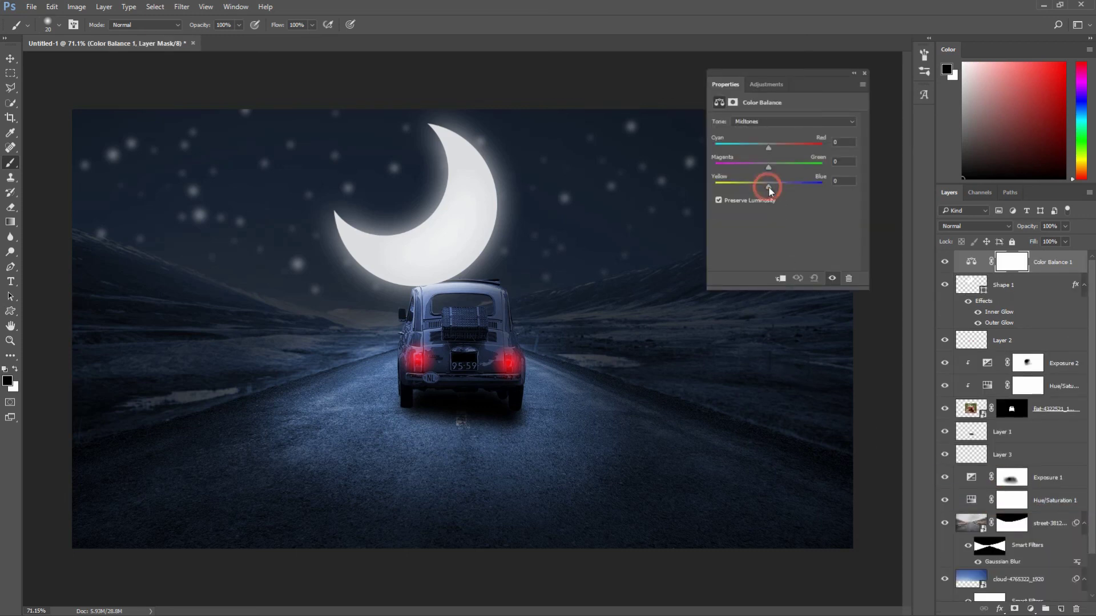
pyautogui.moveTo(768, 187); pyautogui.dragTo(772, 189)
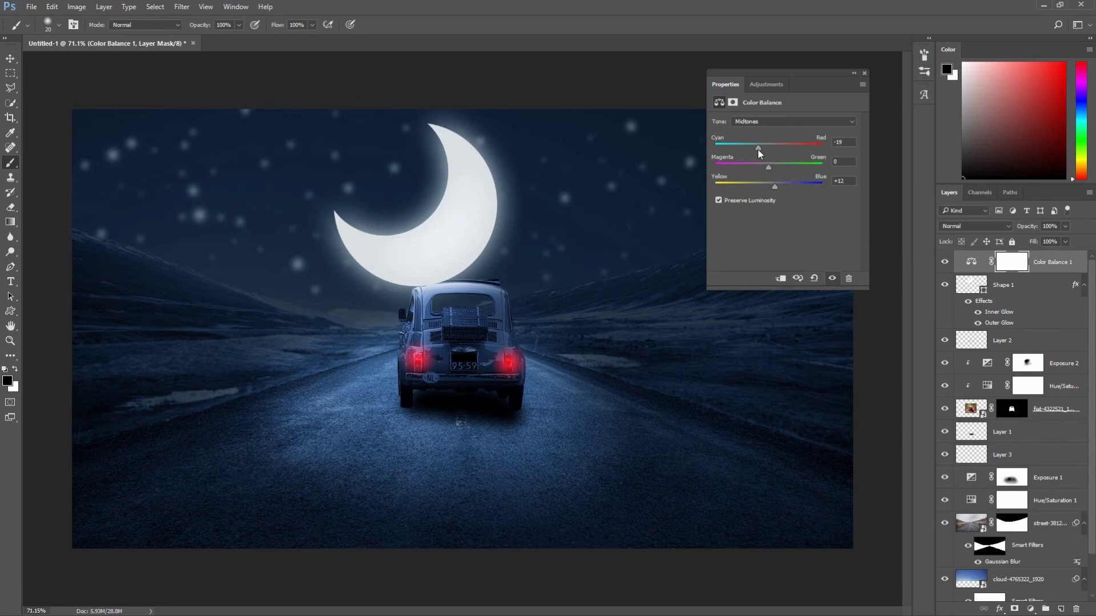
pyautogui.click(798, 278)
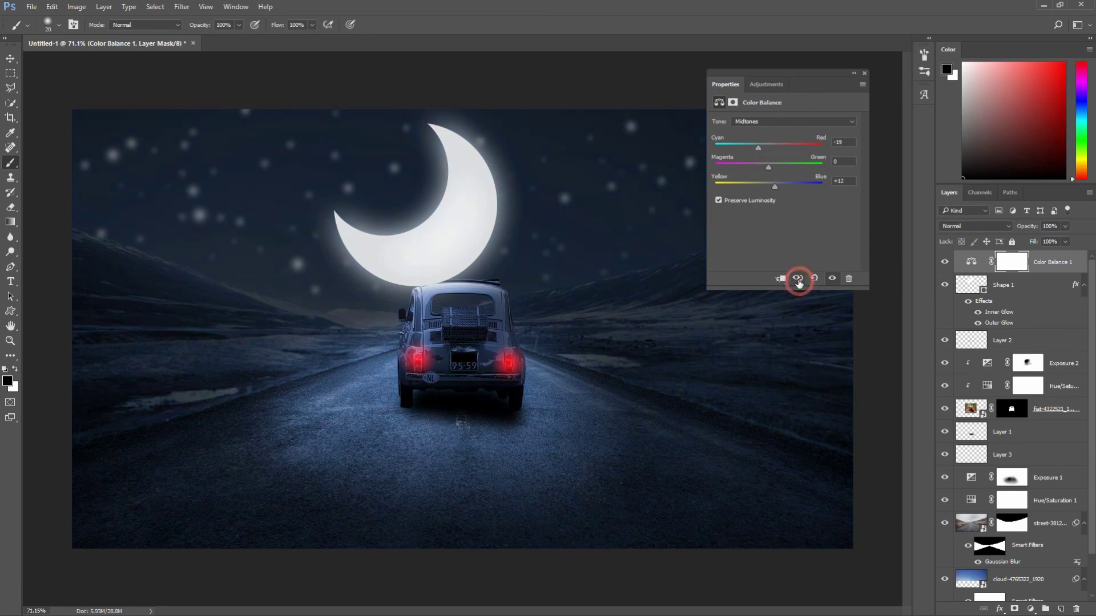
pyautogui.click(864, 73)
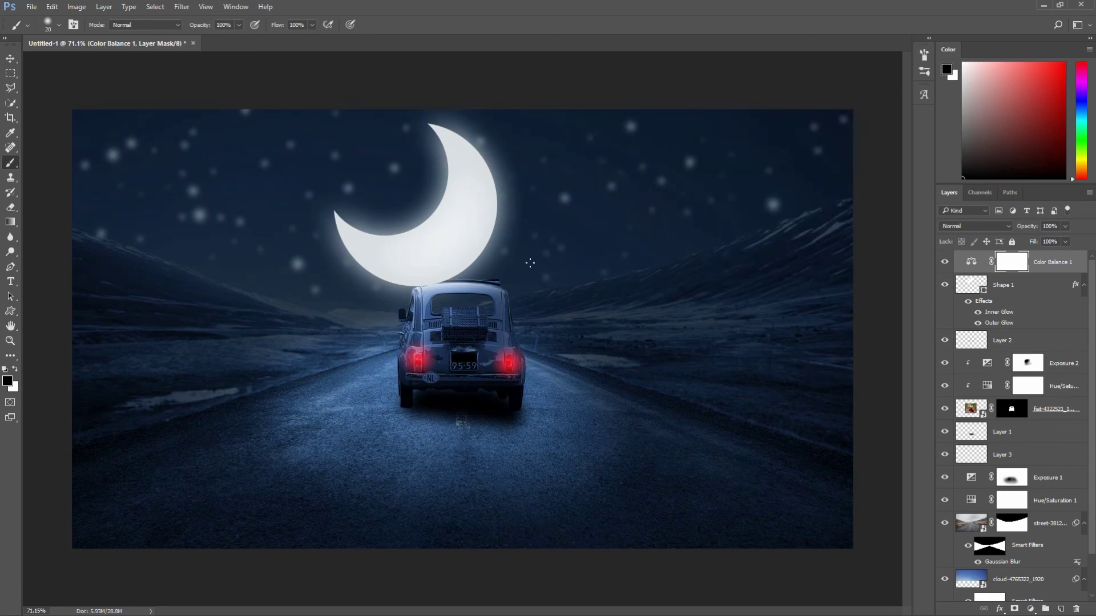
pyautogui.scroll(1, 531, 260)
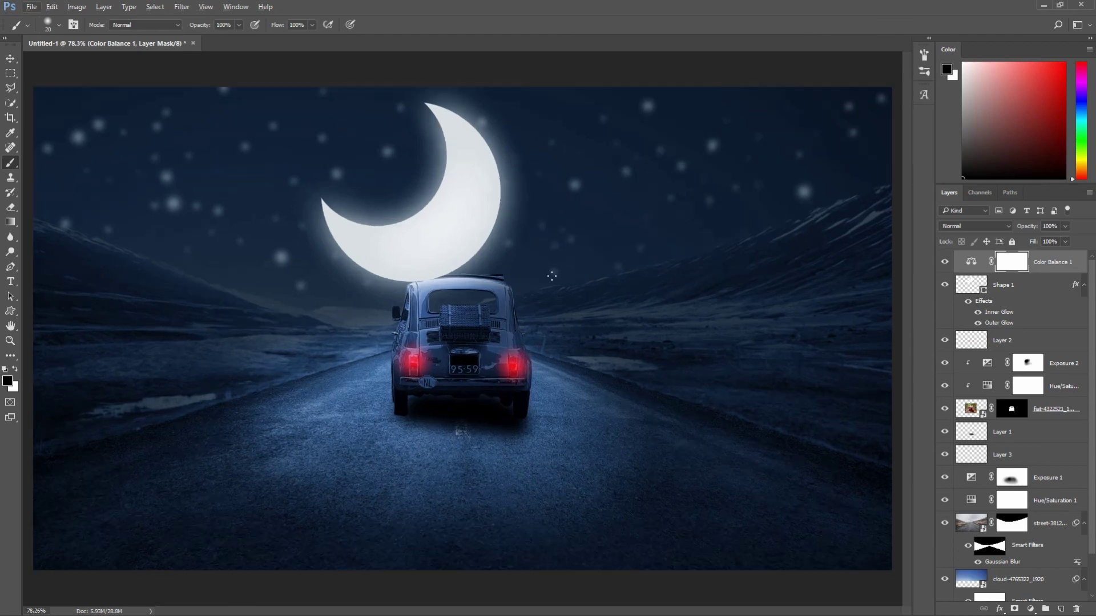
pyautogui.click(1044, 258)
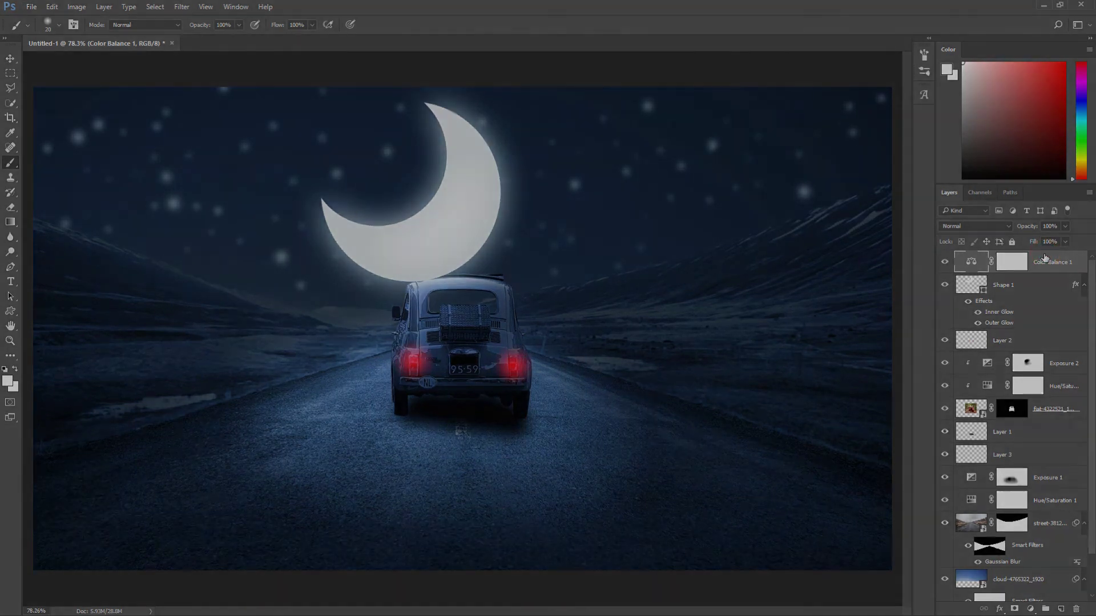